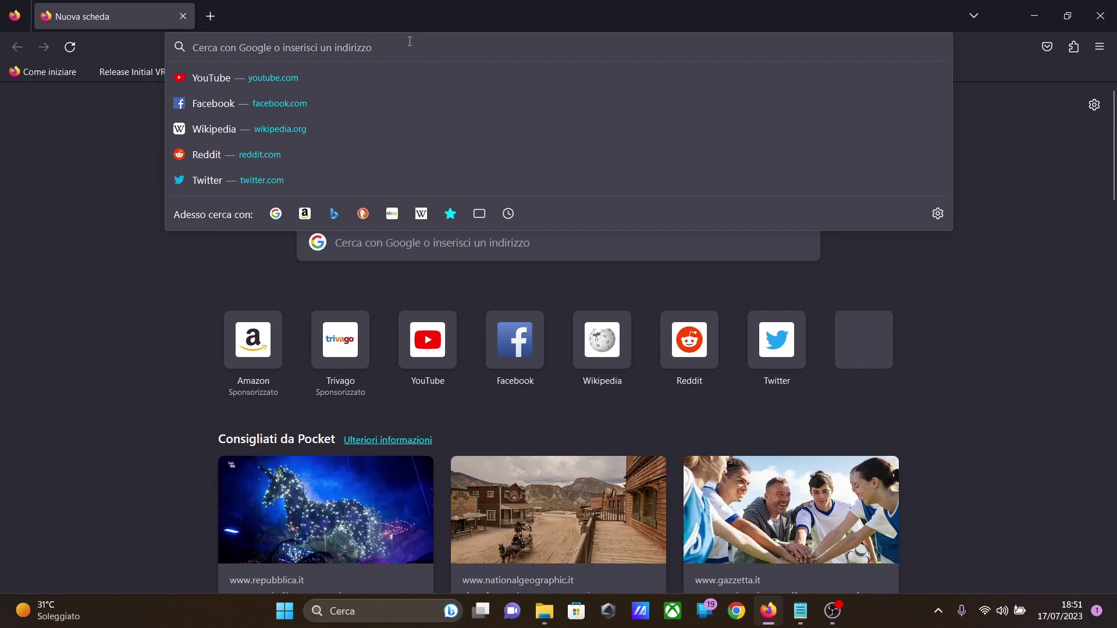
Step: Search the web for "apache windows" and accept all cookies in Google's consent notice
text(apache w)
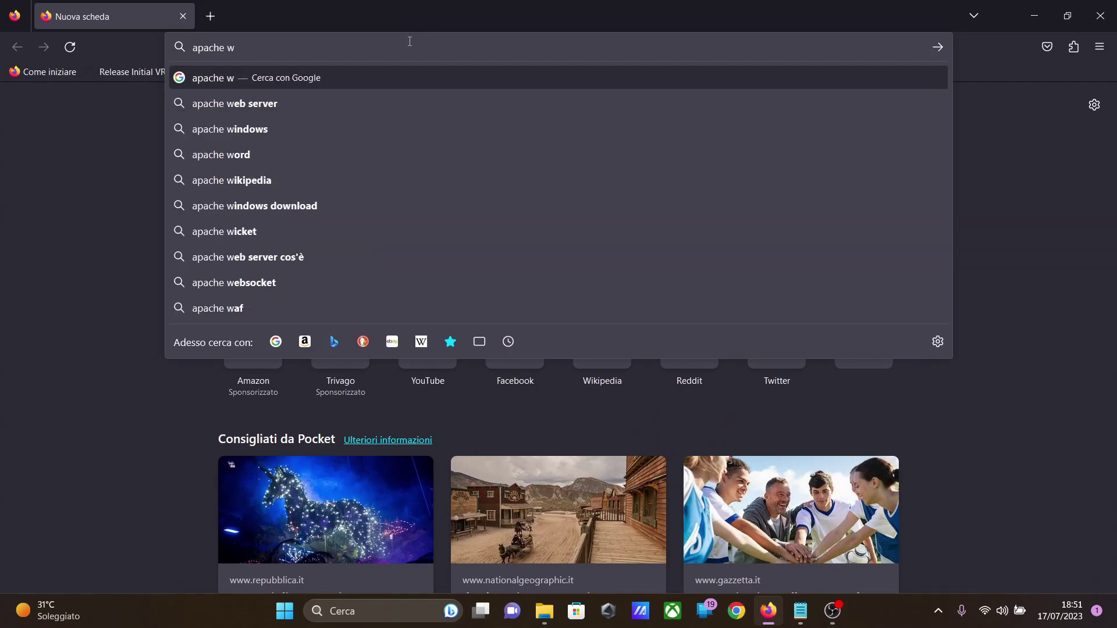
text(indows)
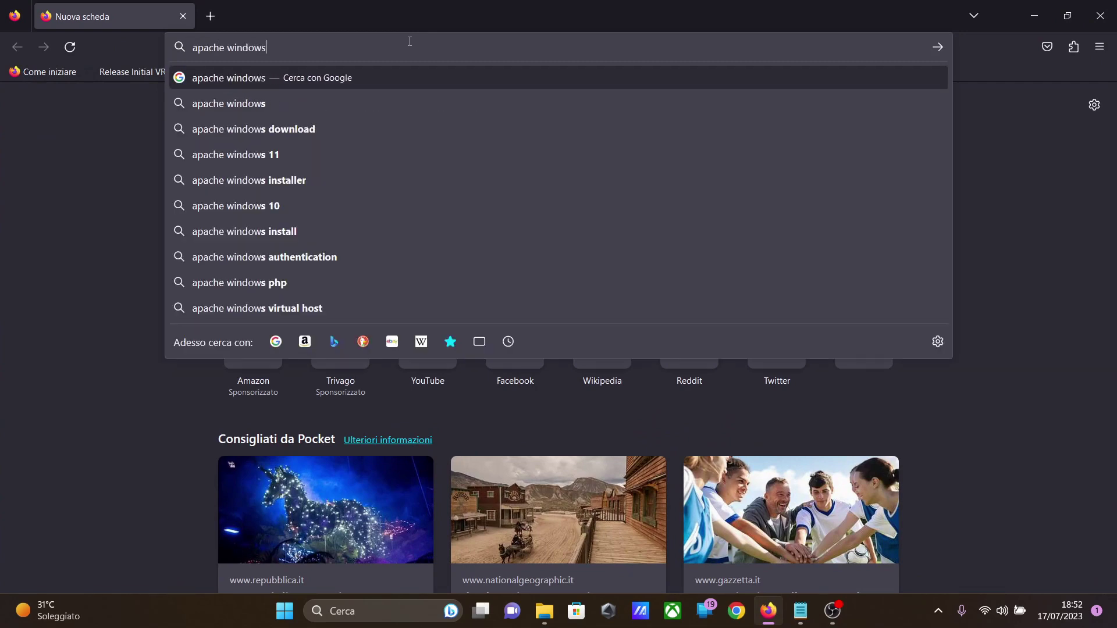
key(Return)
scroll(687, 357, down, 3)
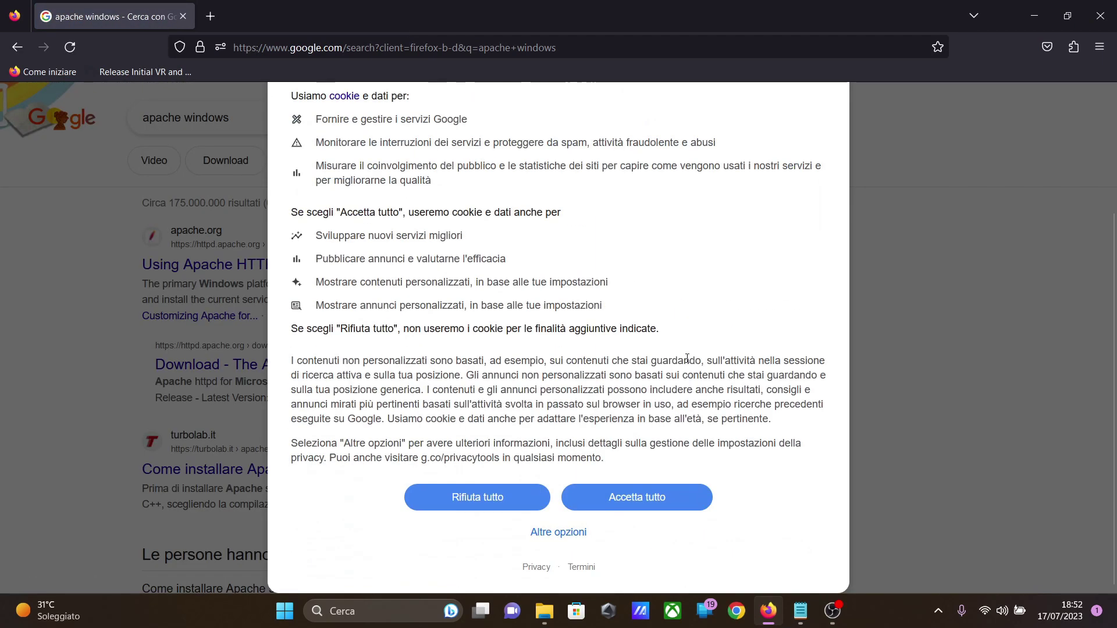
click(642, 495)
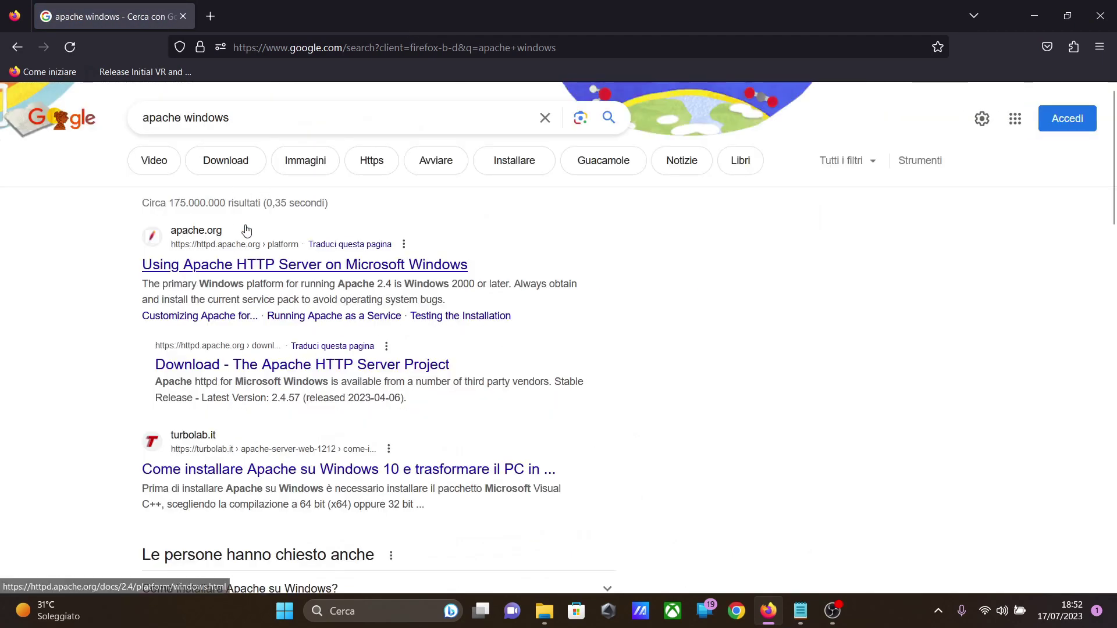
Step: Open the Apache Lounge download page from the search results and download httpd-2.4.57-win64-VS17.zip
scroll(555, 287, down, 7)
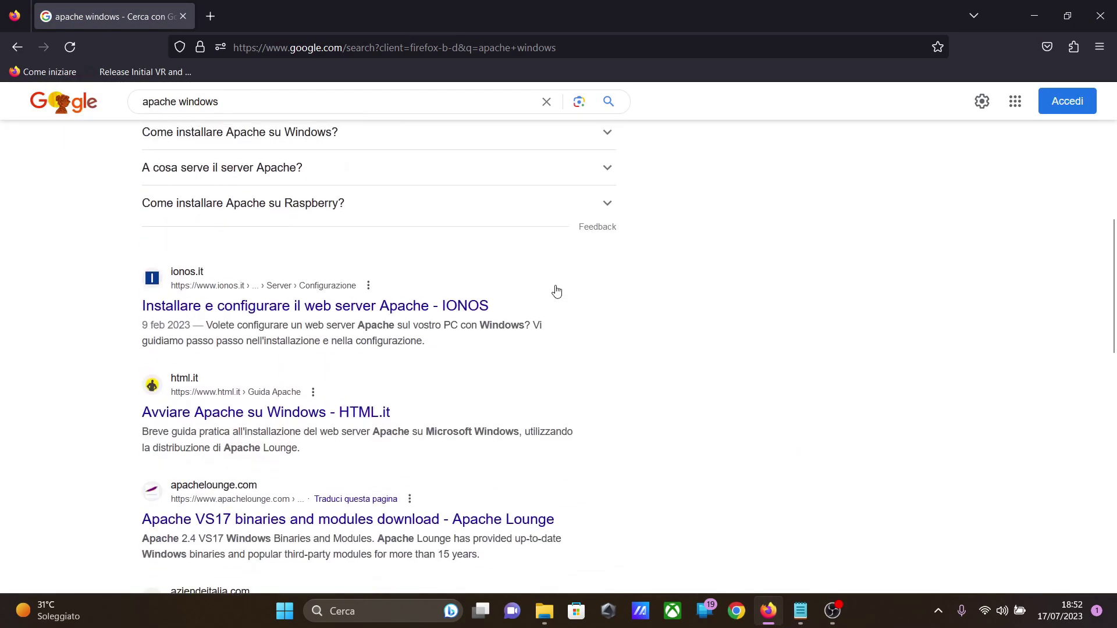
scroll(557, 291, down, 3)
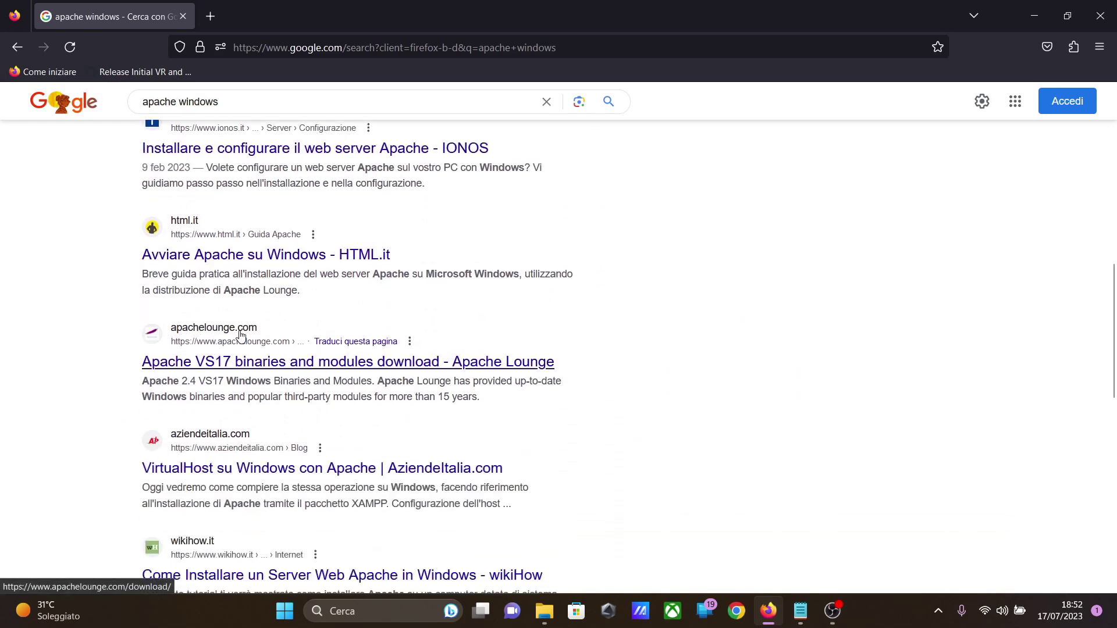
click(238, 362)
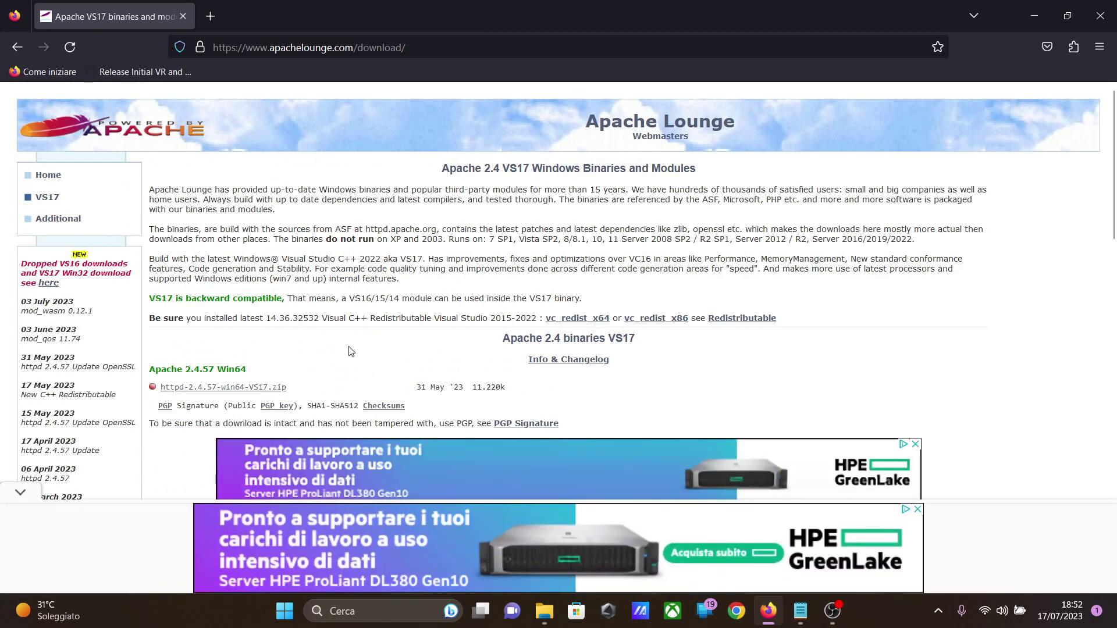
click(207, 387)
click(679, 229)
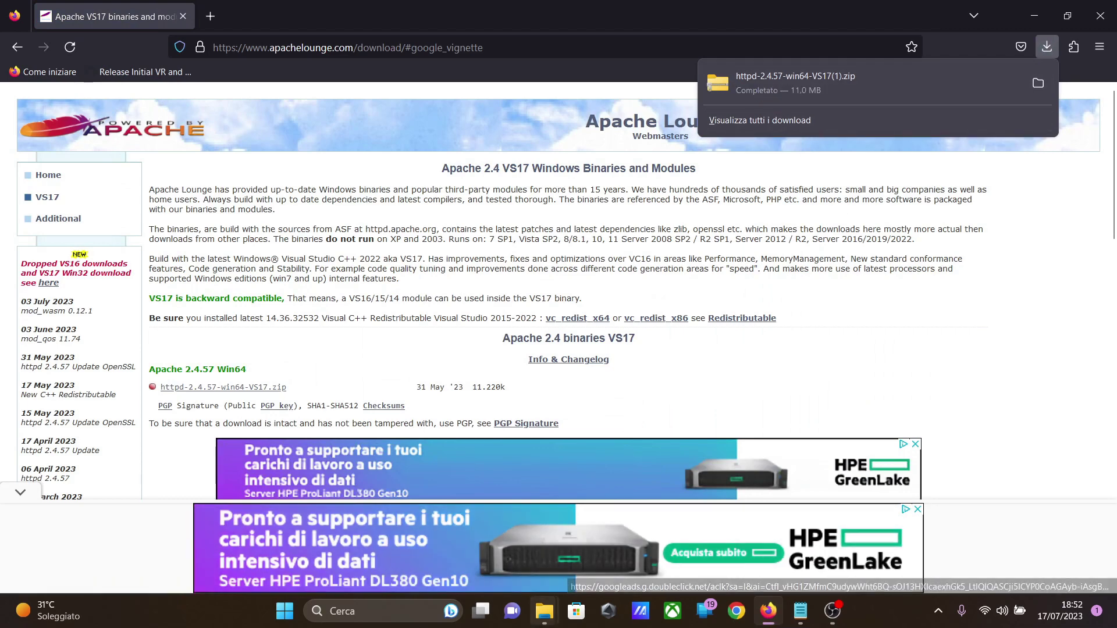
Step: Switch to File Explorer and extract the downloaded httpd-2.4.57 archive from the Download folder to C:\
mouse_move(544, 611)
click(602, 520)
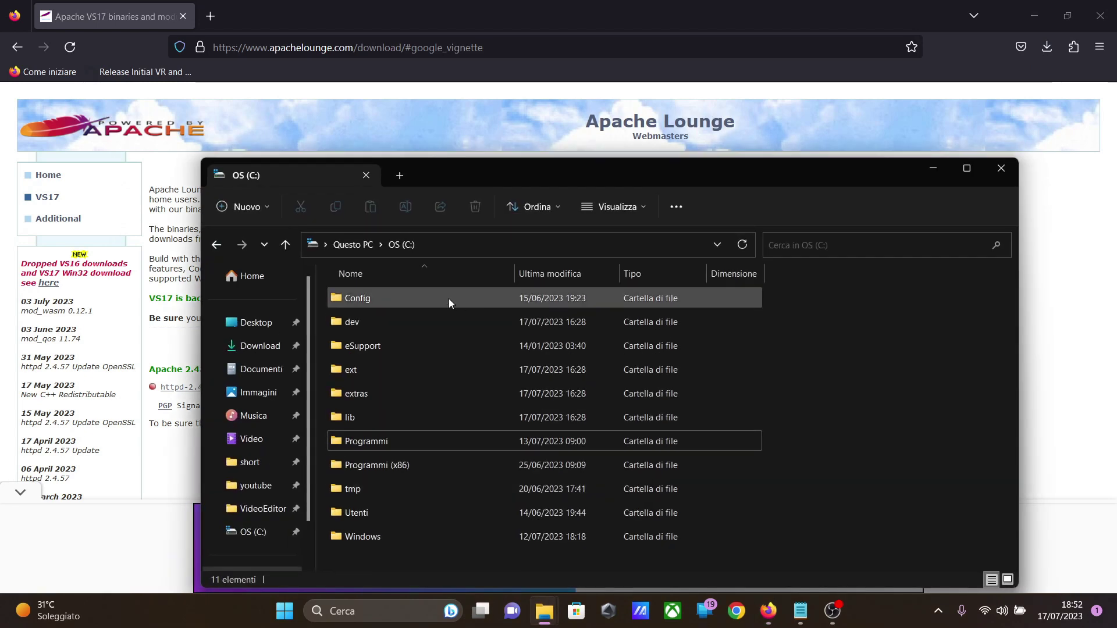
click(260, 346)
right_click(386, 318)
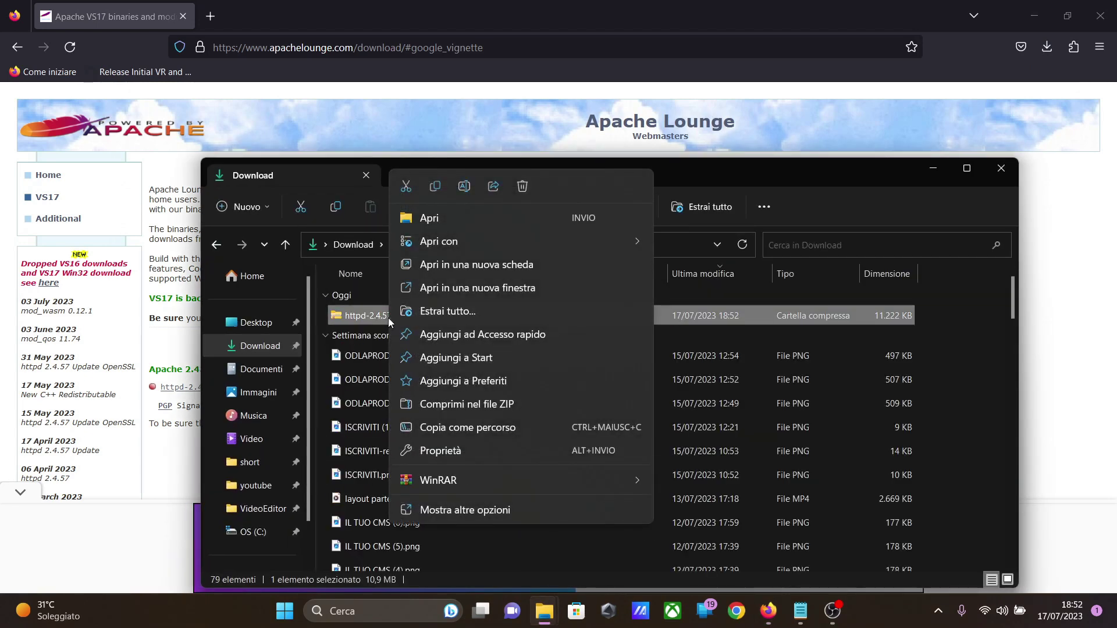
click(449, 314)
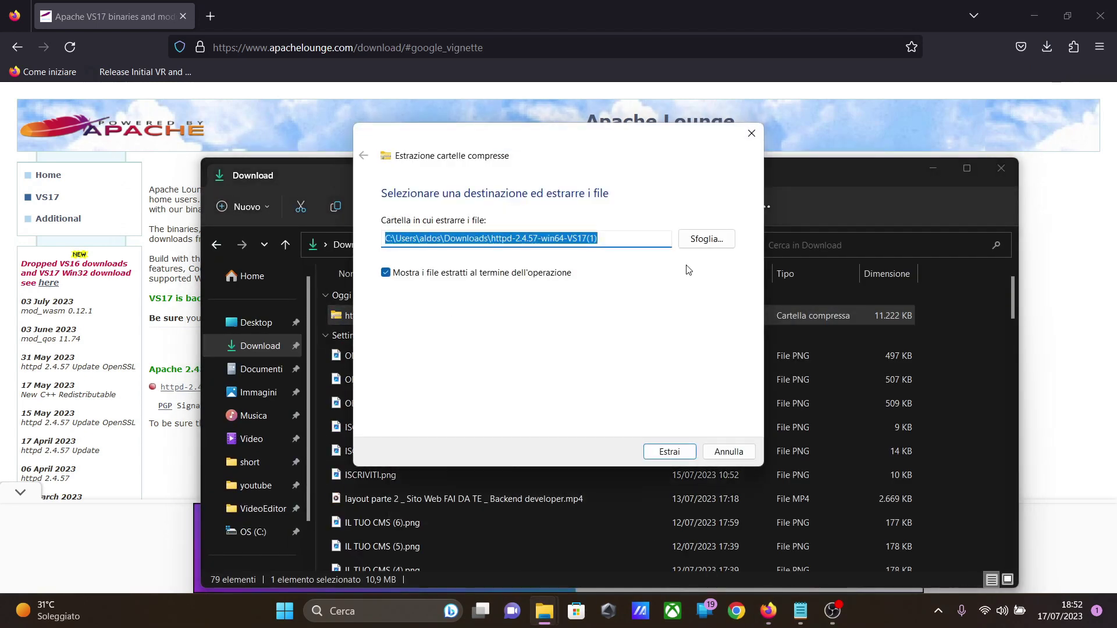
click(718, 240)
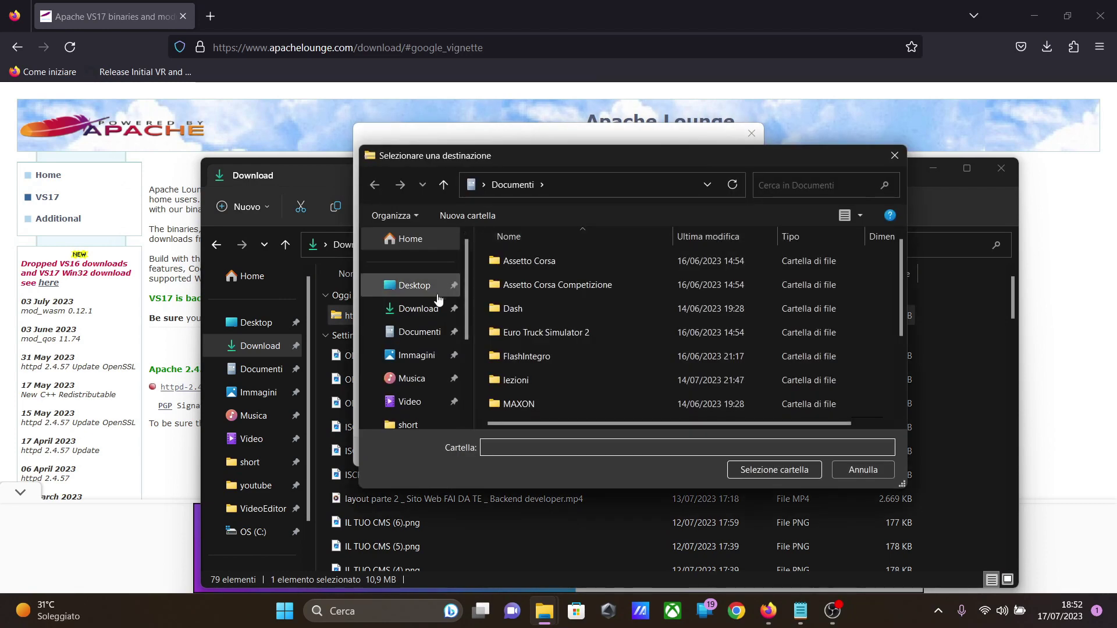
click(438, 294)
double_click(724, 368)
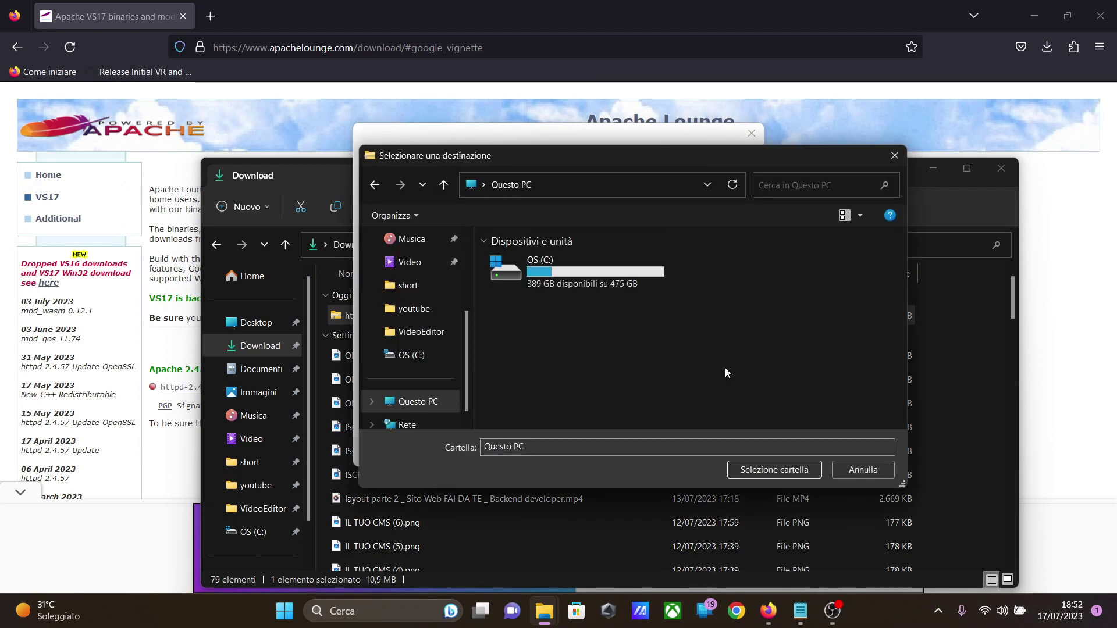
click(564, 270)
click(770, 464)
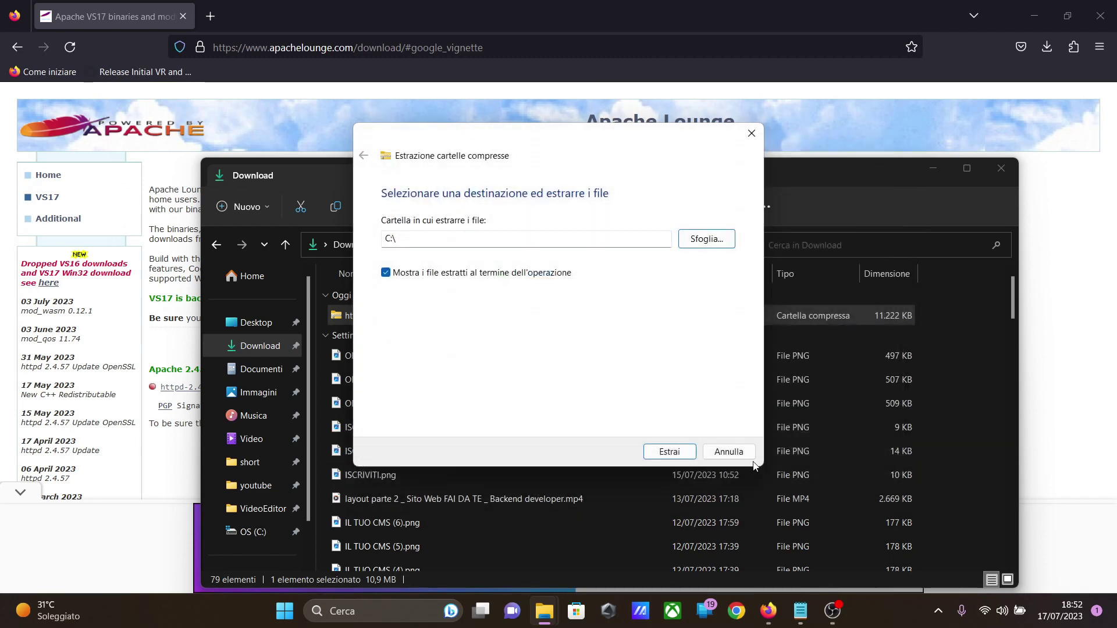
click(669, 452)
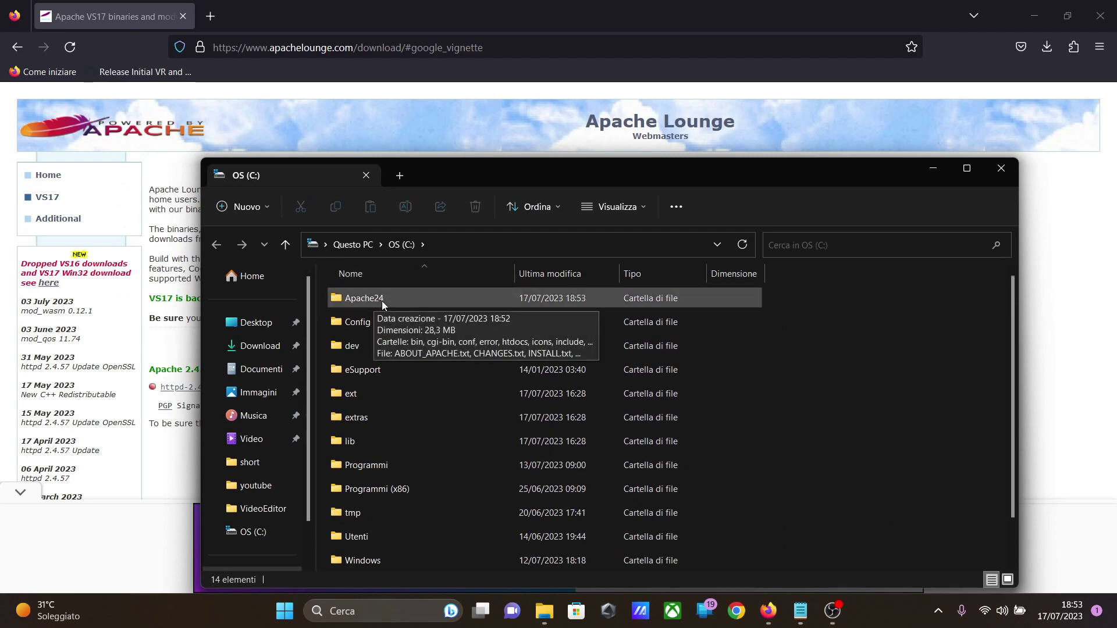
Step: Find cmd with the Windows search and run the Command Prompt as administrator
click(377, 615)
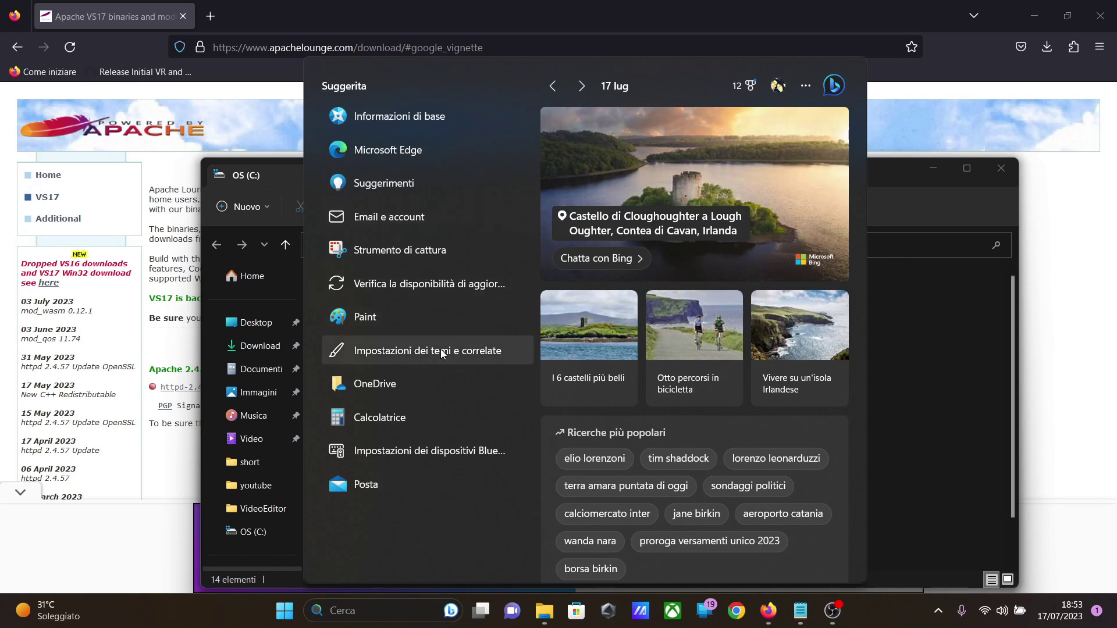
text(cmd)
right_click(393, 169)
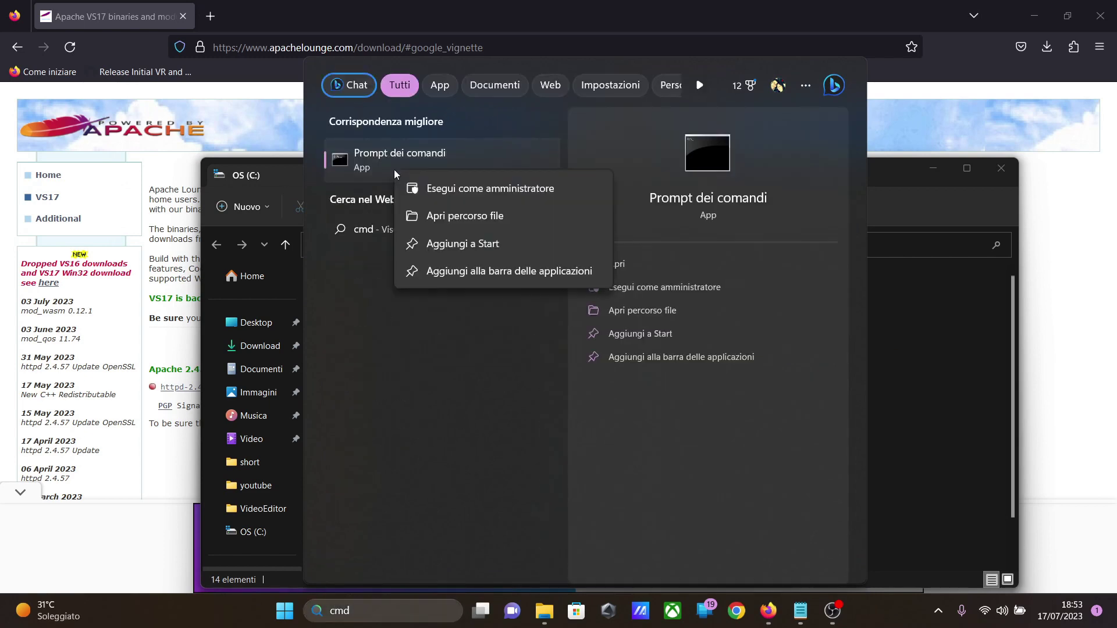
click(441, 190)
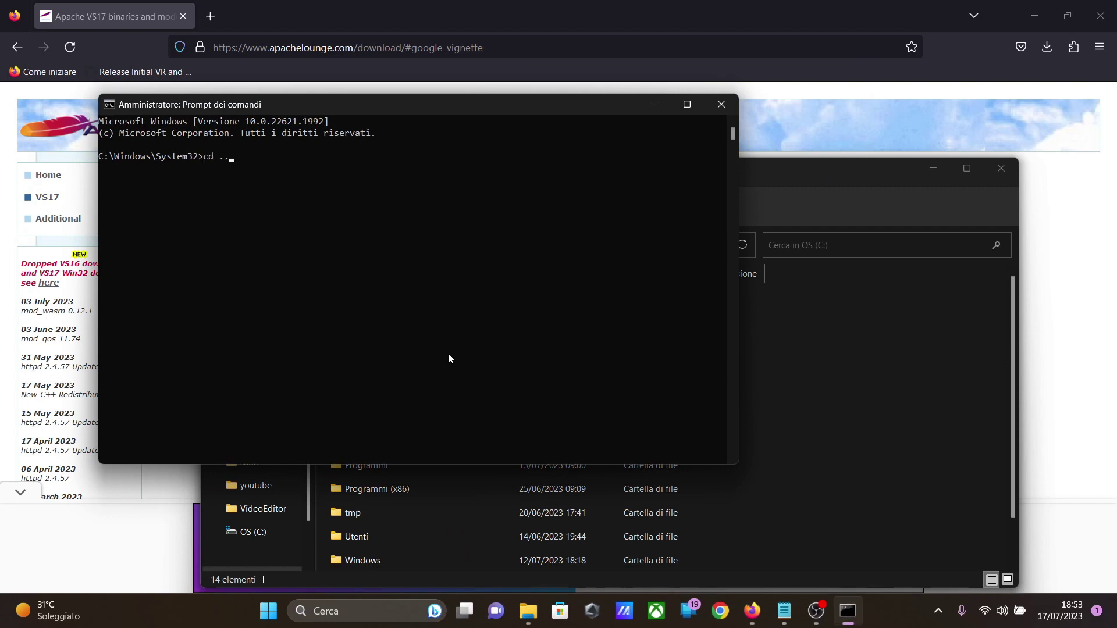
Step: Go up to the root of C: and change the working directory to C:\Apache24\bin
key(Return)
key(Return)
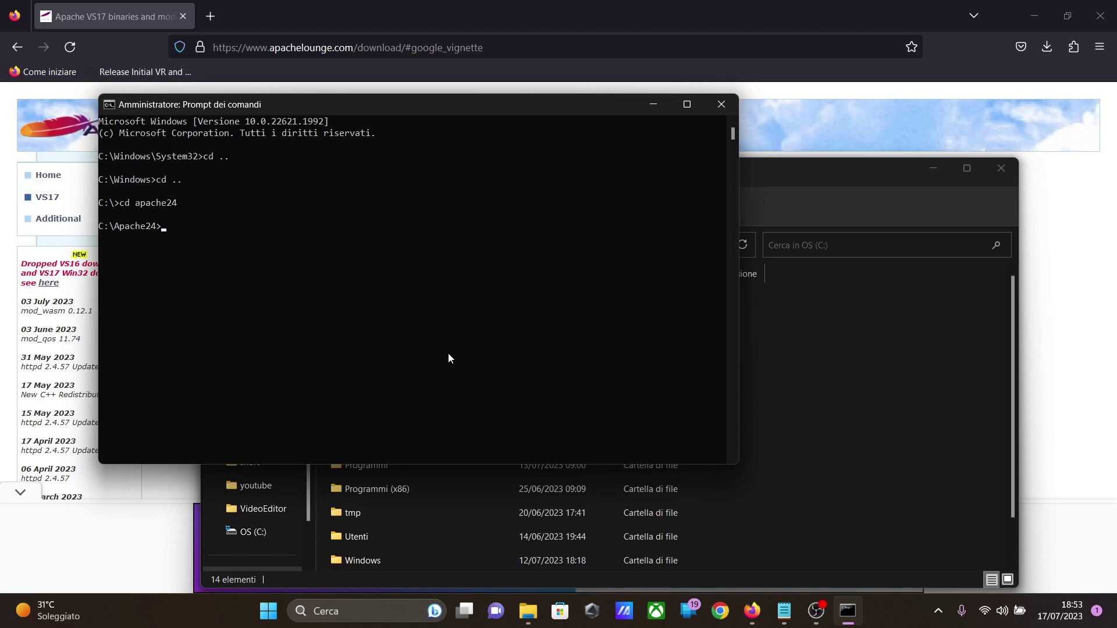
text(cd bin)
key(Return)
Step: Install Apache as a Windows service by running httpd.exe -k install, and minimize the Command Prompt
text(httpd.exe)
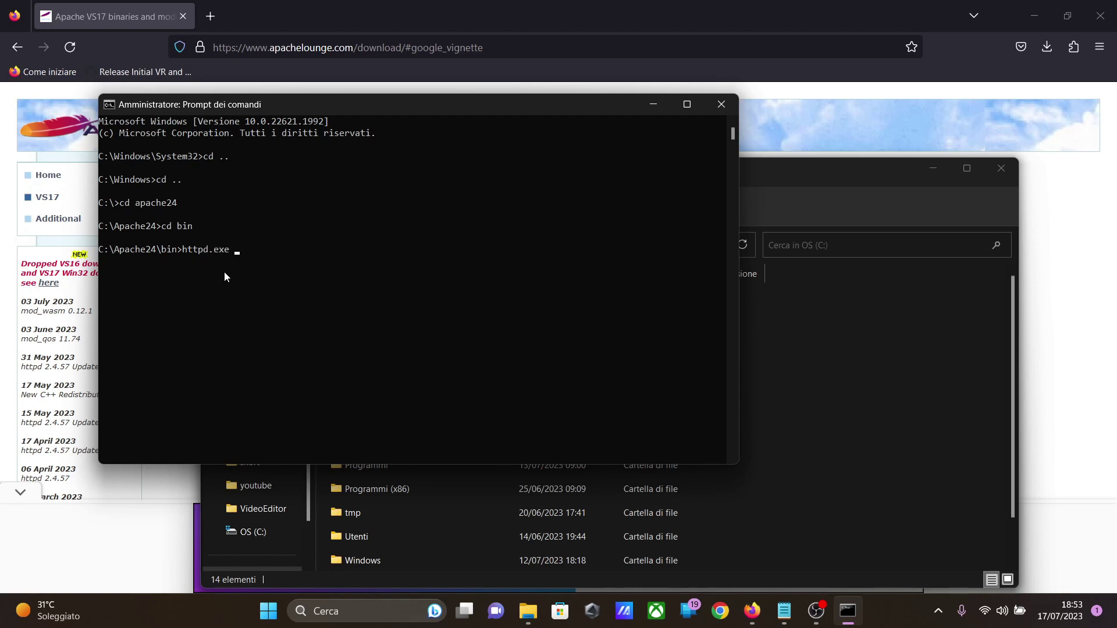
text( -k install)
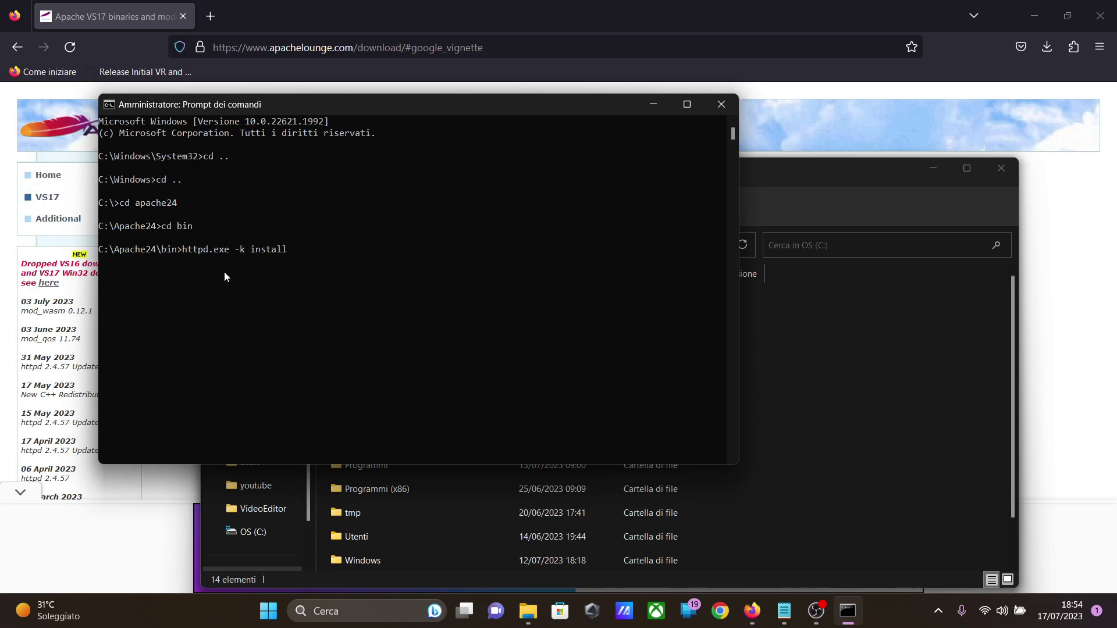
key(Return)
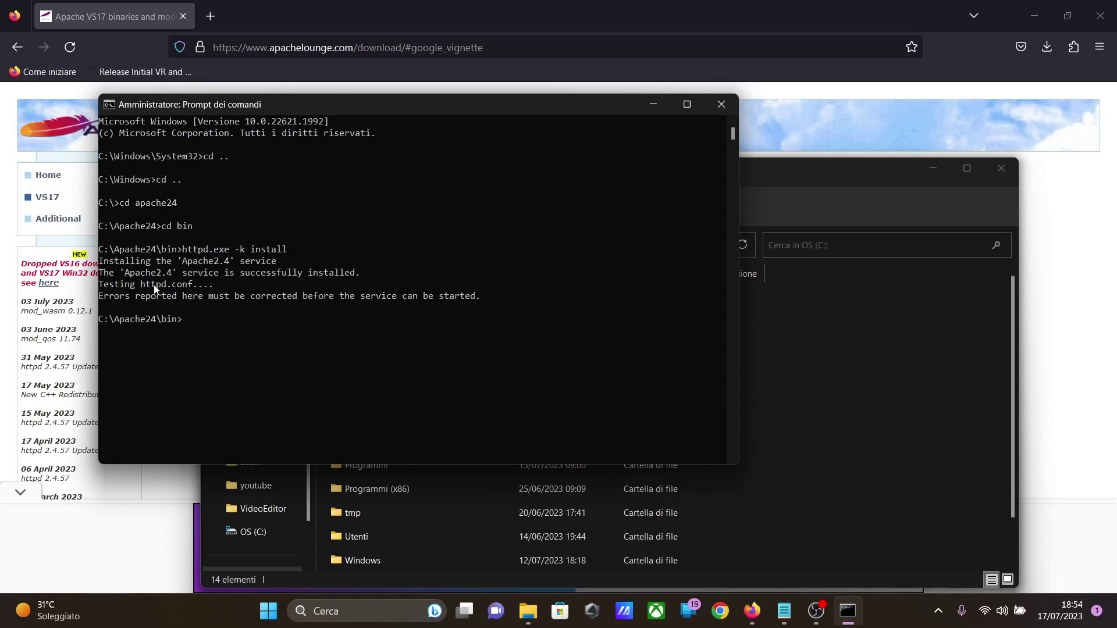
click(658, 105)
Step: Open the Windows Services app (Servizi), start the Apache2.4 service and minimize the window
click(396, 621)
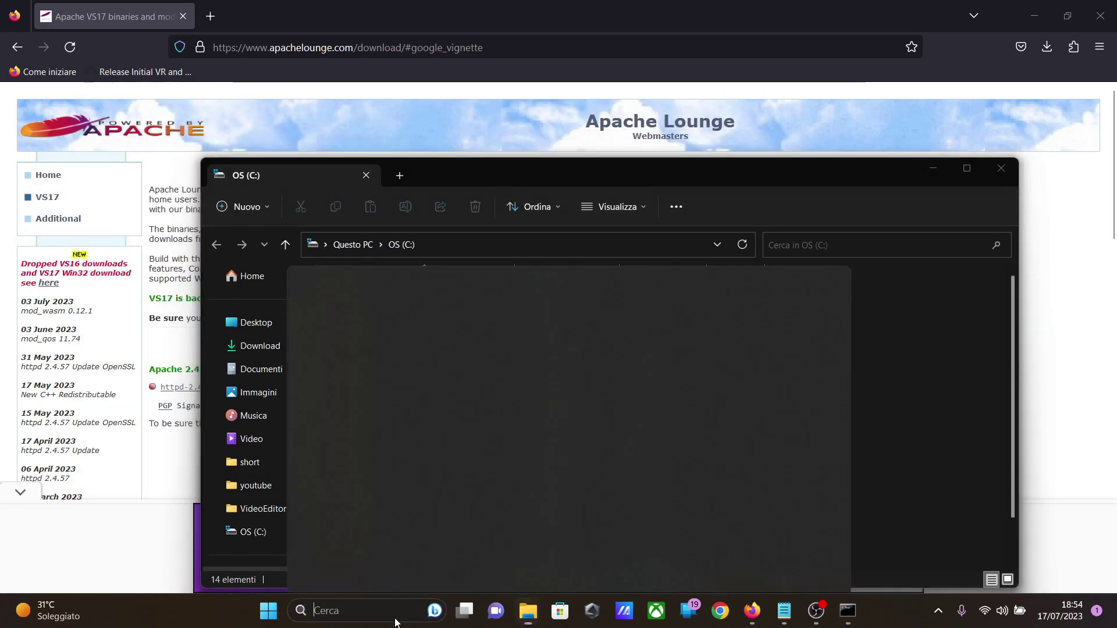
text(servi)
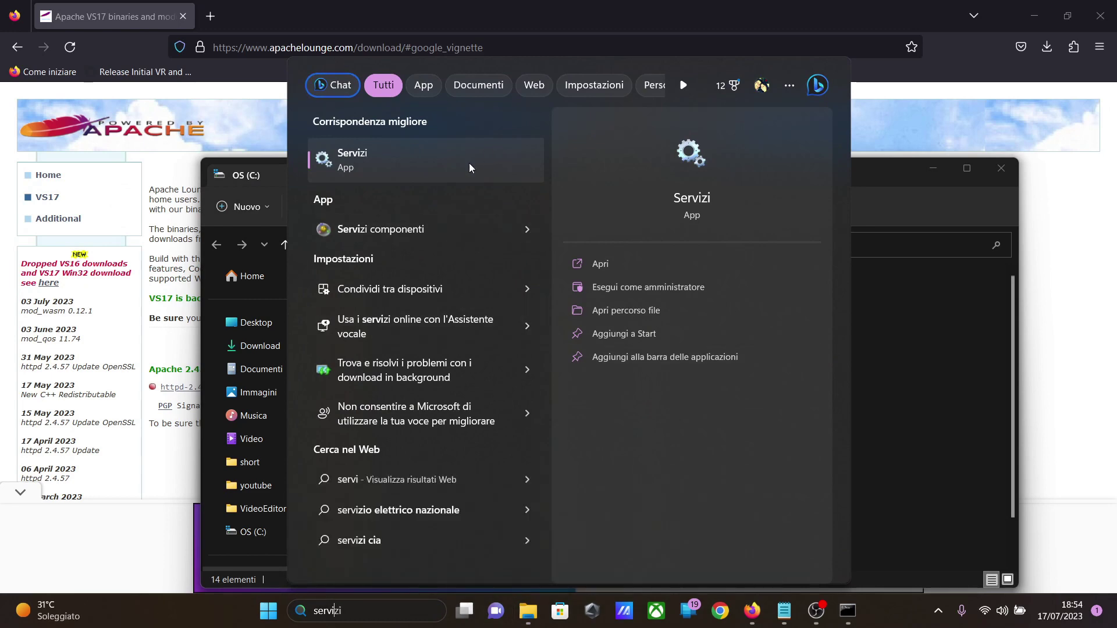
click(469, 163)
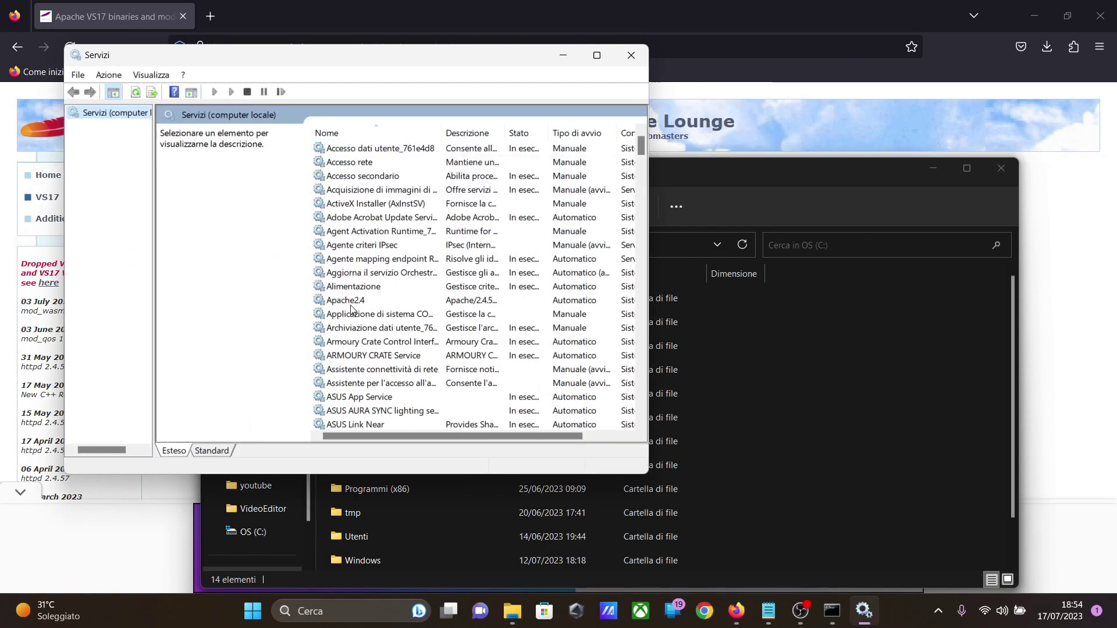
click(352, 300)
click(169, 157)
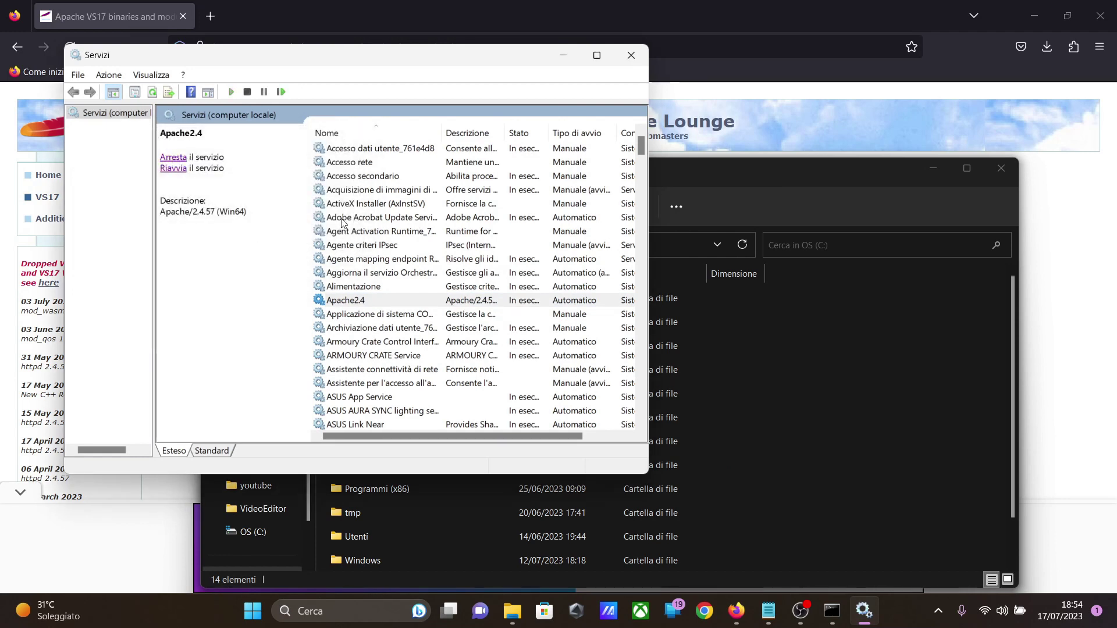
click(563, 55)
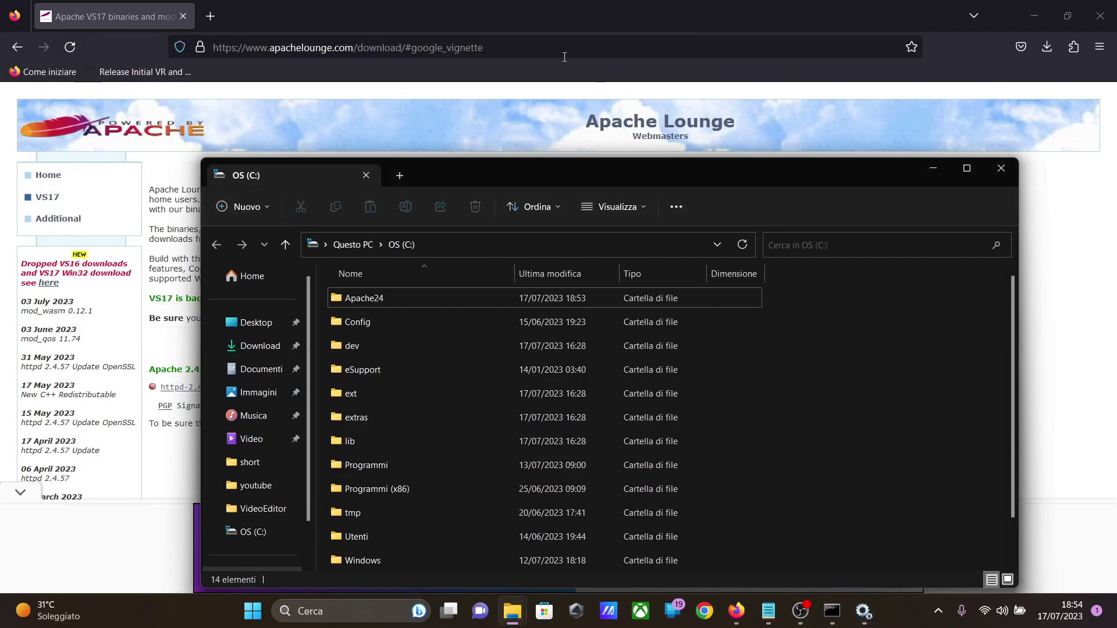
Step: Open localhost in a new Firefox tab to check the page served by Apache
double_click(234, 13)
text(localhost)
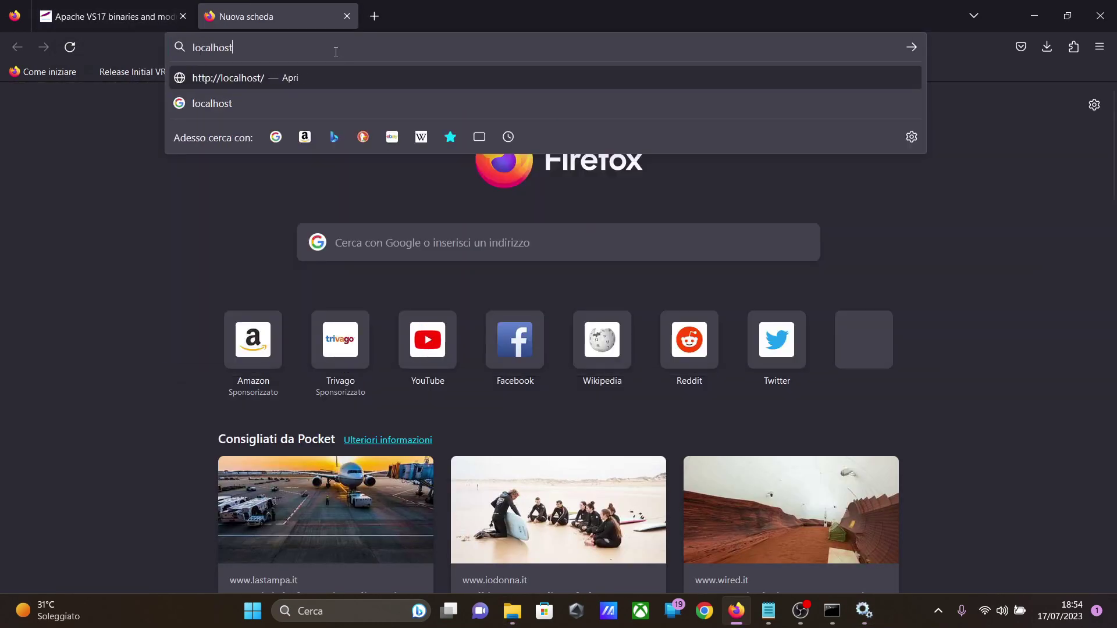
key(Return)
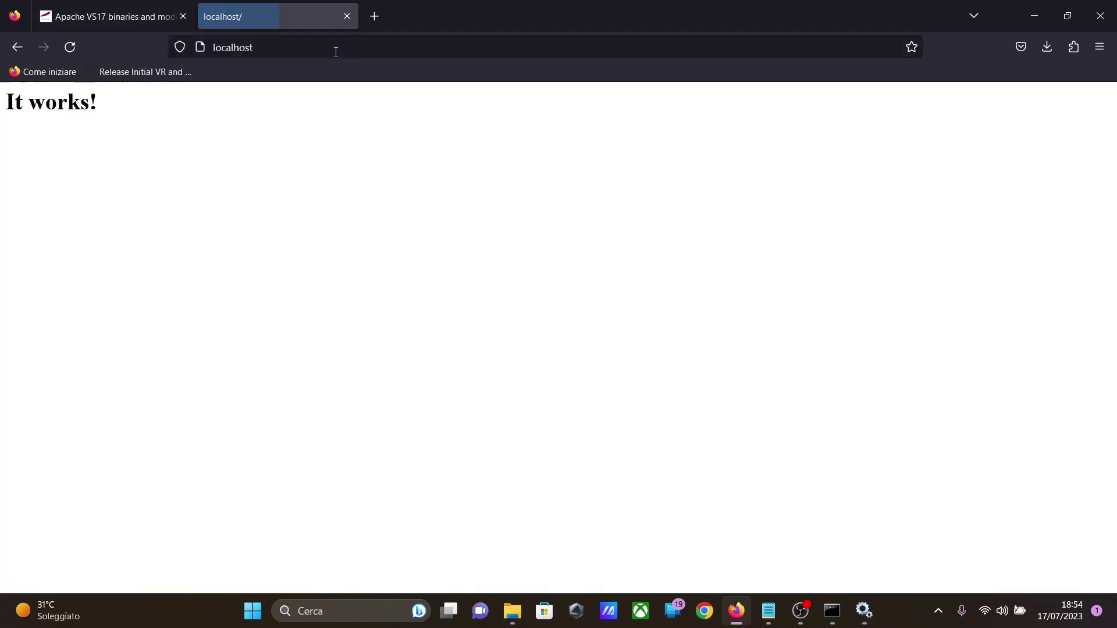
drag(8, 92, 122, 113)
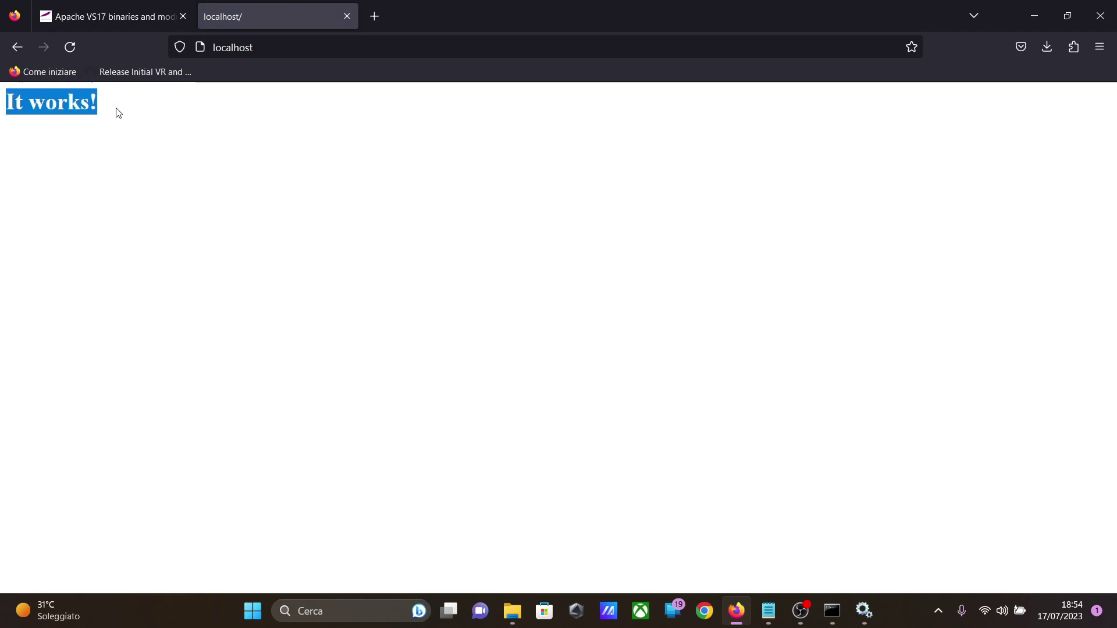
click(177, 244)
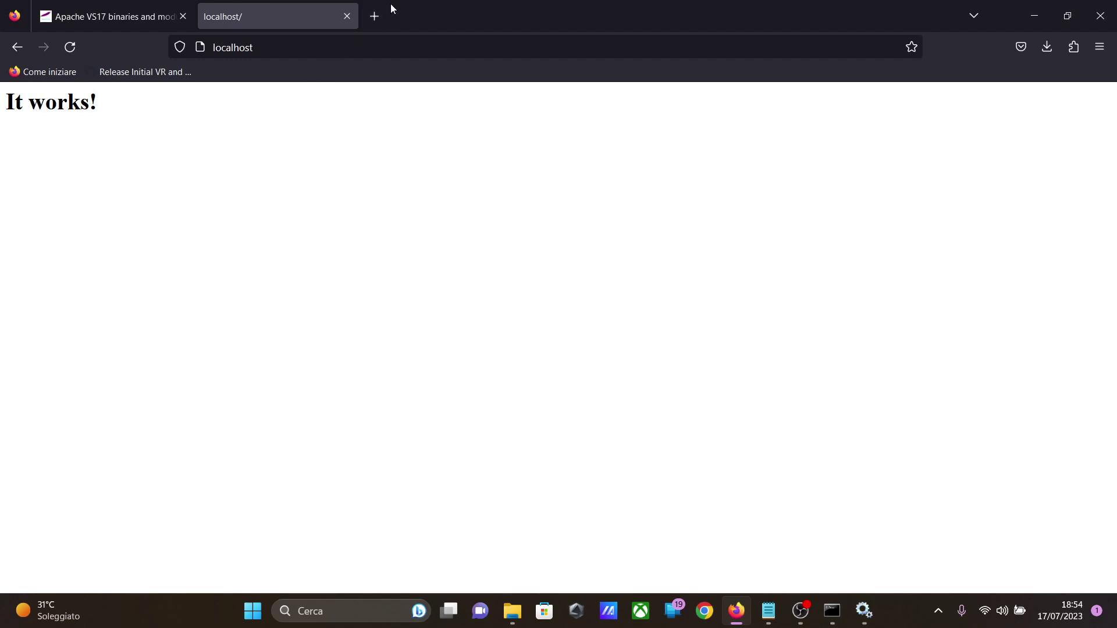
Step: Search for "php" in a new tab, open the php.net site and go to its downloads page
click(381, 16)
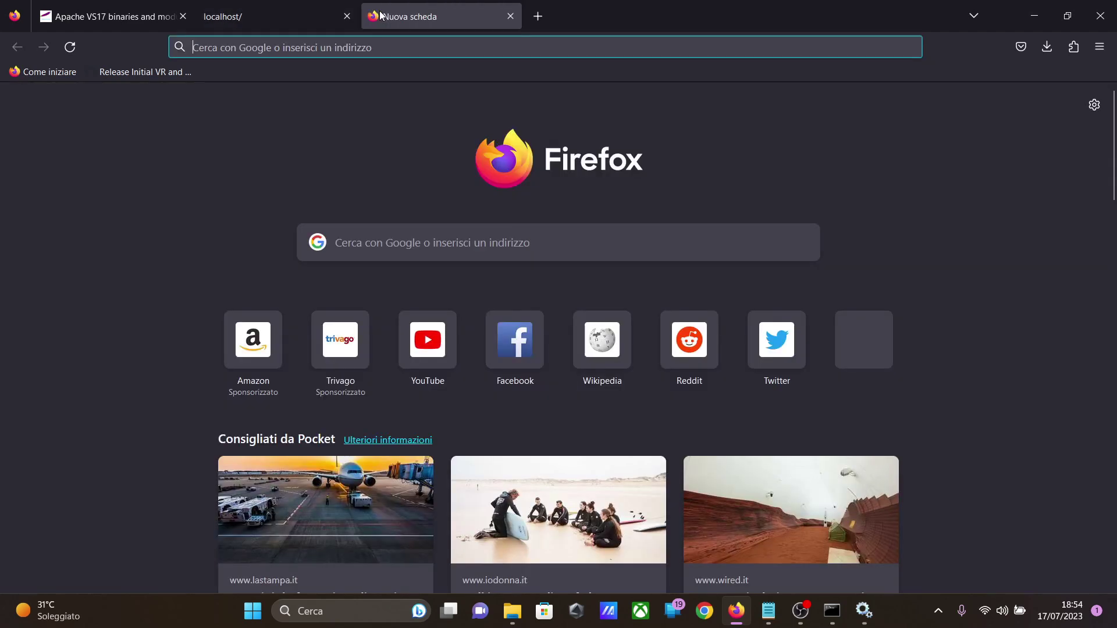
text(php)
key(Return)
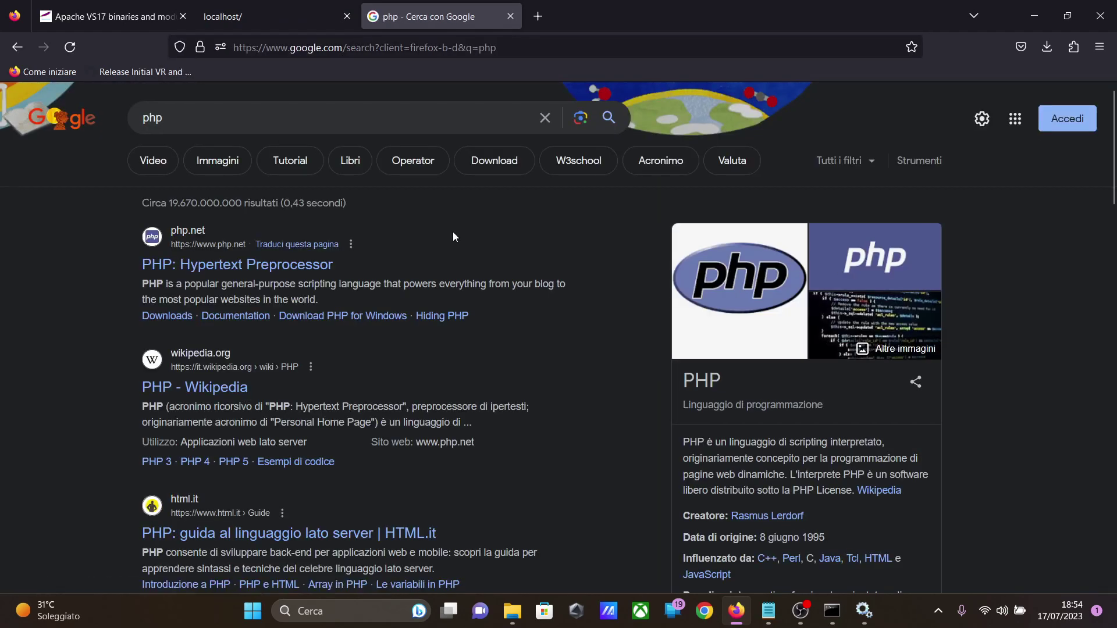
click(203, 267)
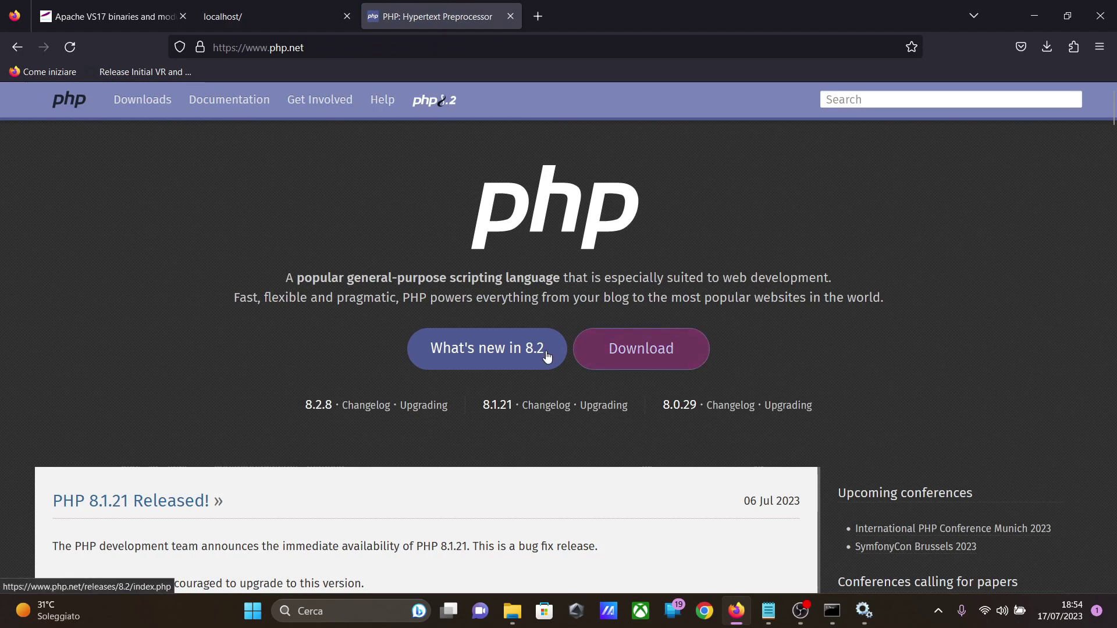
click(641, 357)
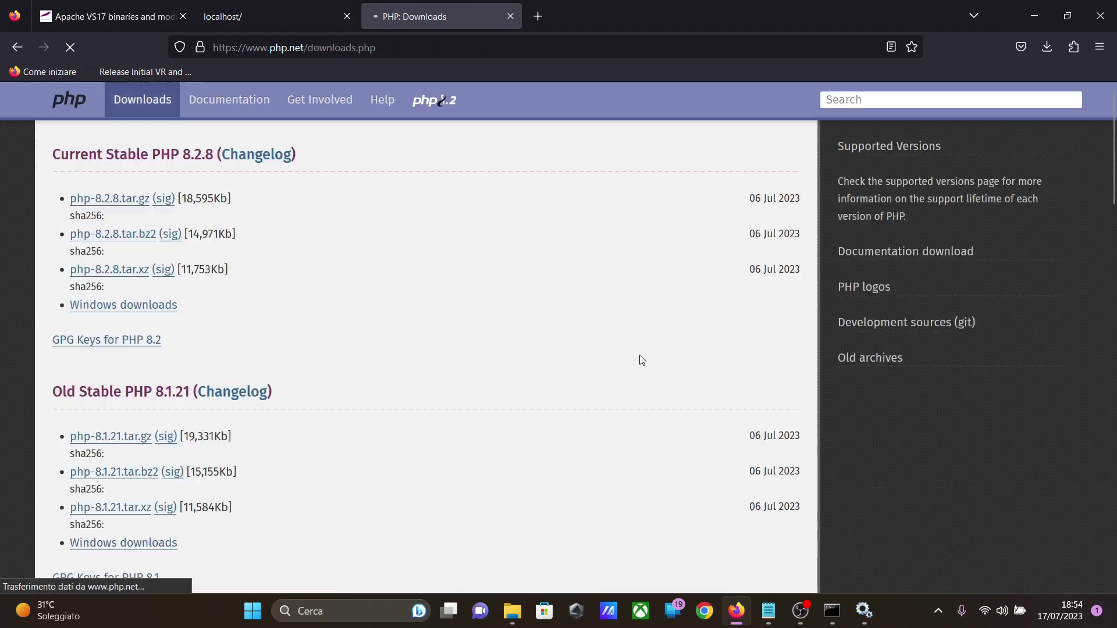
Step: Open the Windows downloads for PHP 8.2 and download the VS16 x64 Thread Safe zip
click(142, 307)
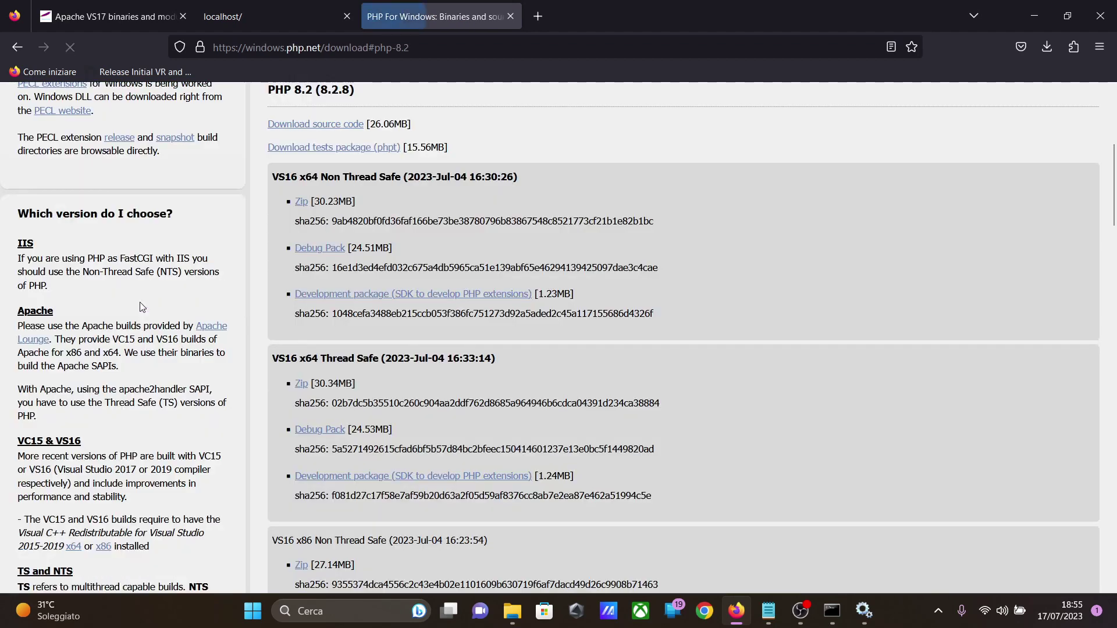
drag(324, 361, 379, 362)
click(381, 364)
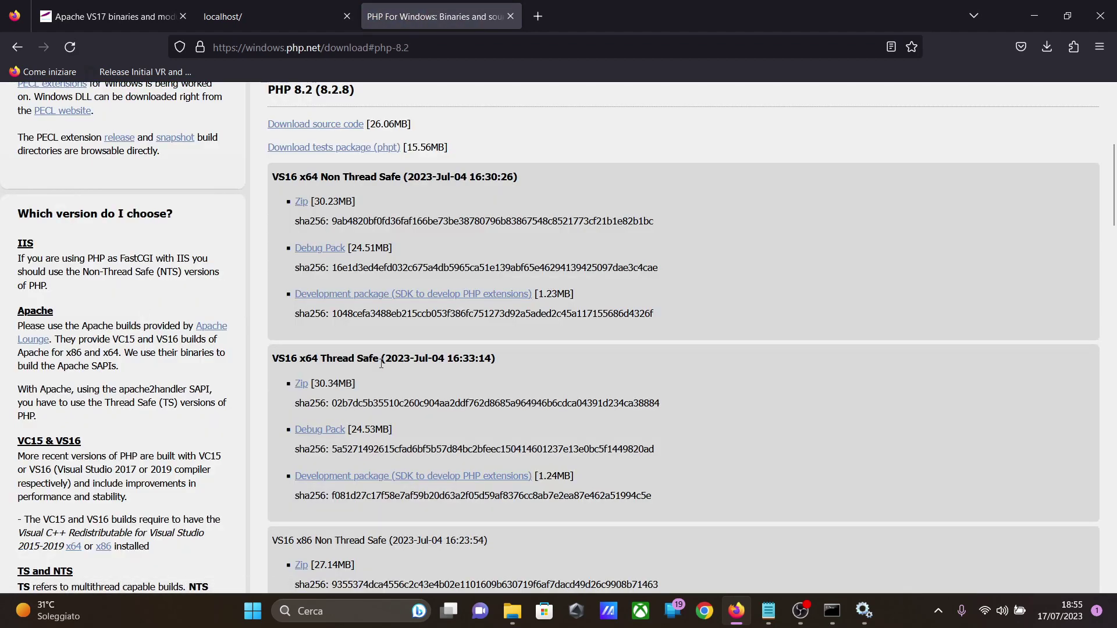
click(301, 386)
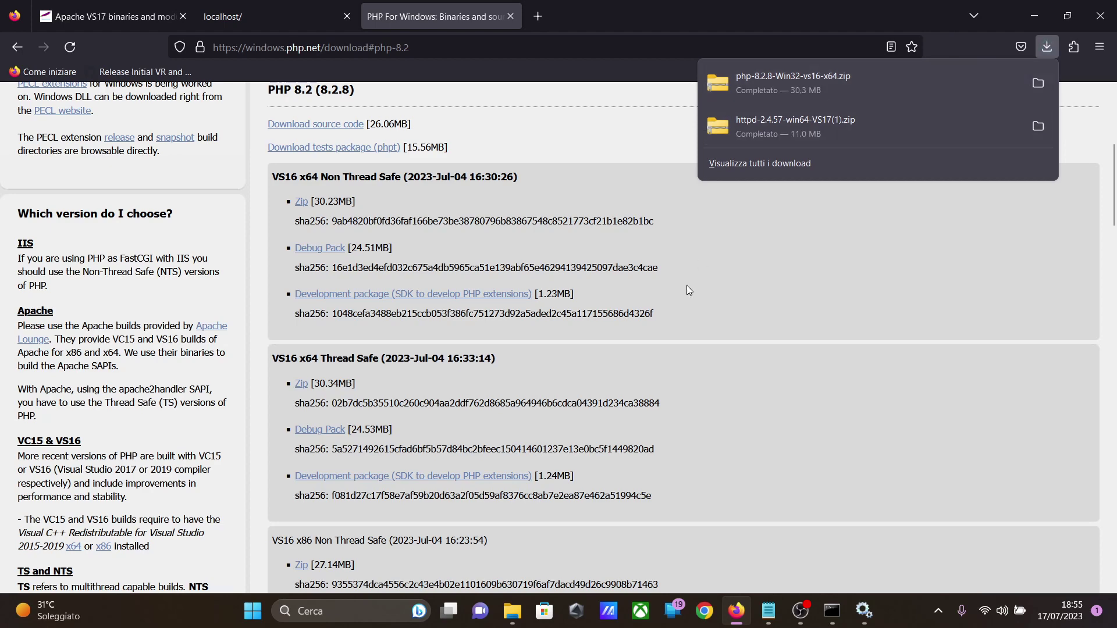
Step: Switch to the File Explorer window for OS (C:) and create a new folder named php there
click(512, 612)
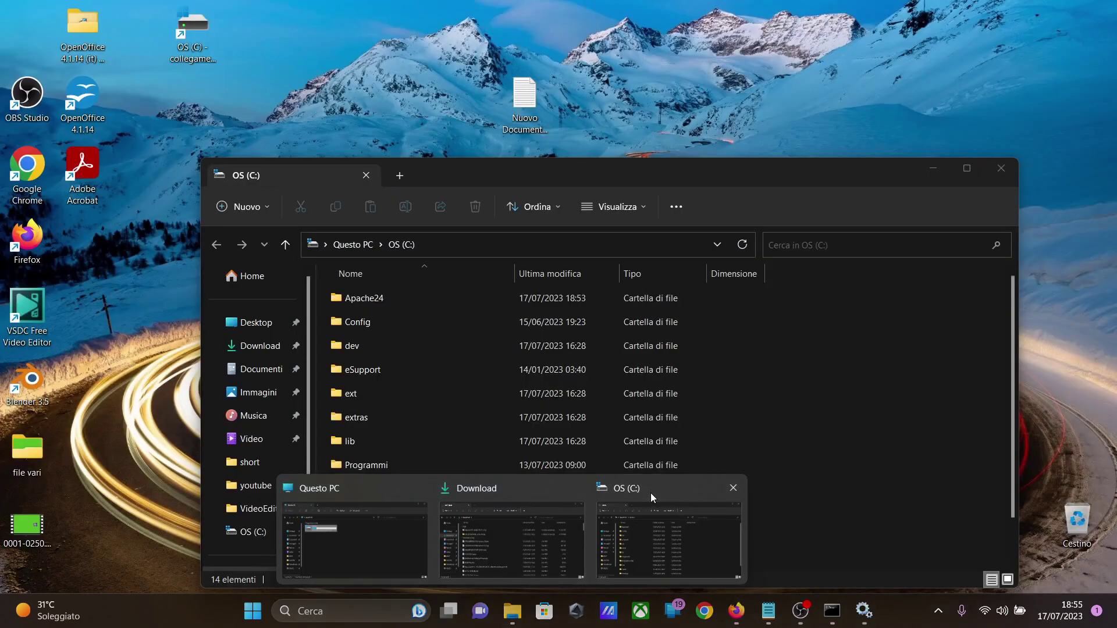
click(650, 494)
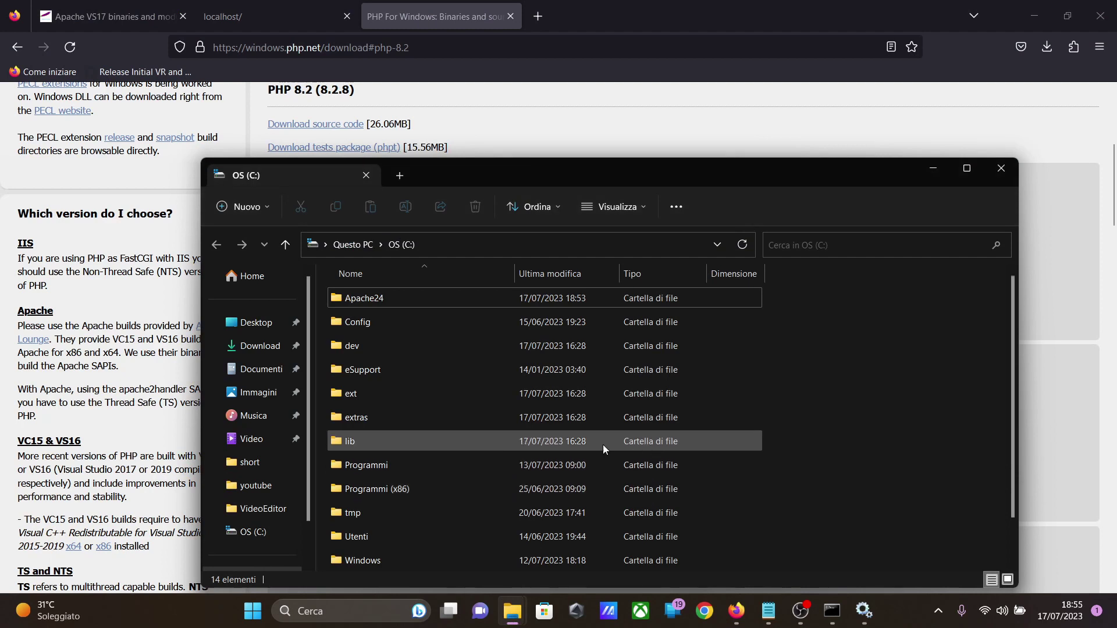
right_click(797, 431)
mouse_move(838, 368)
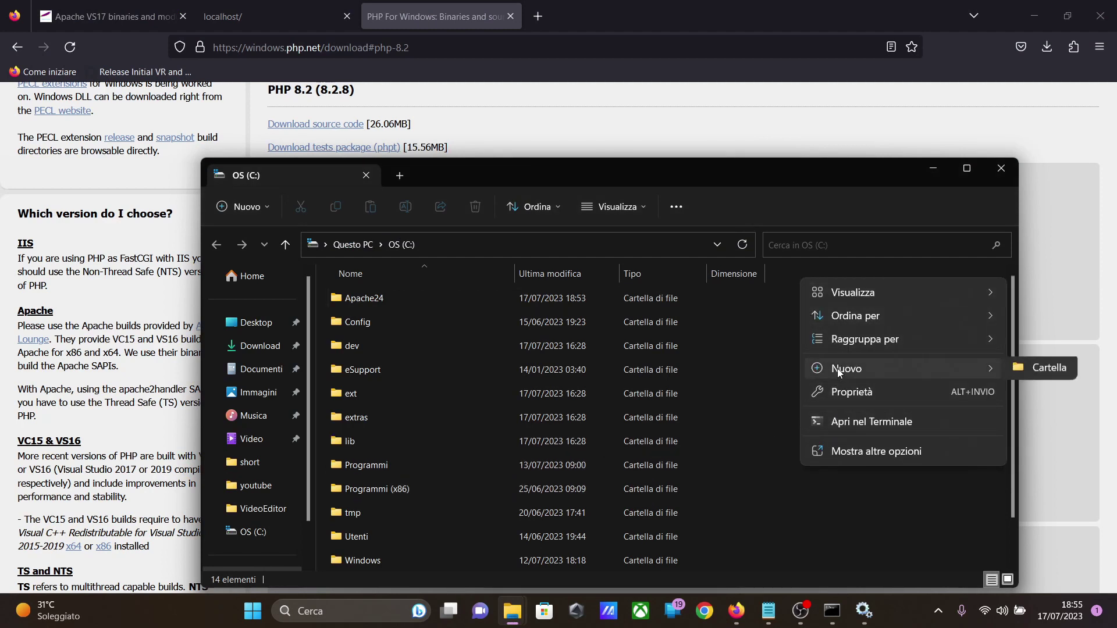
click(1019, 375)
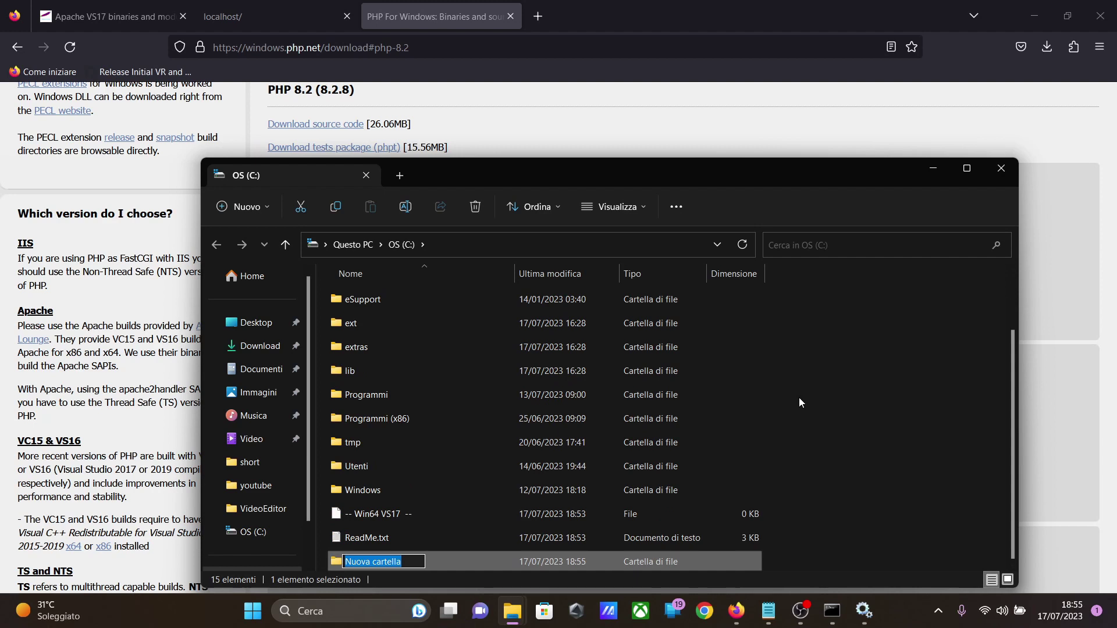
text(php)
key(Return)
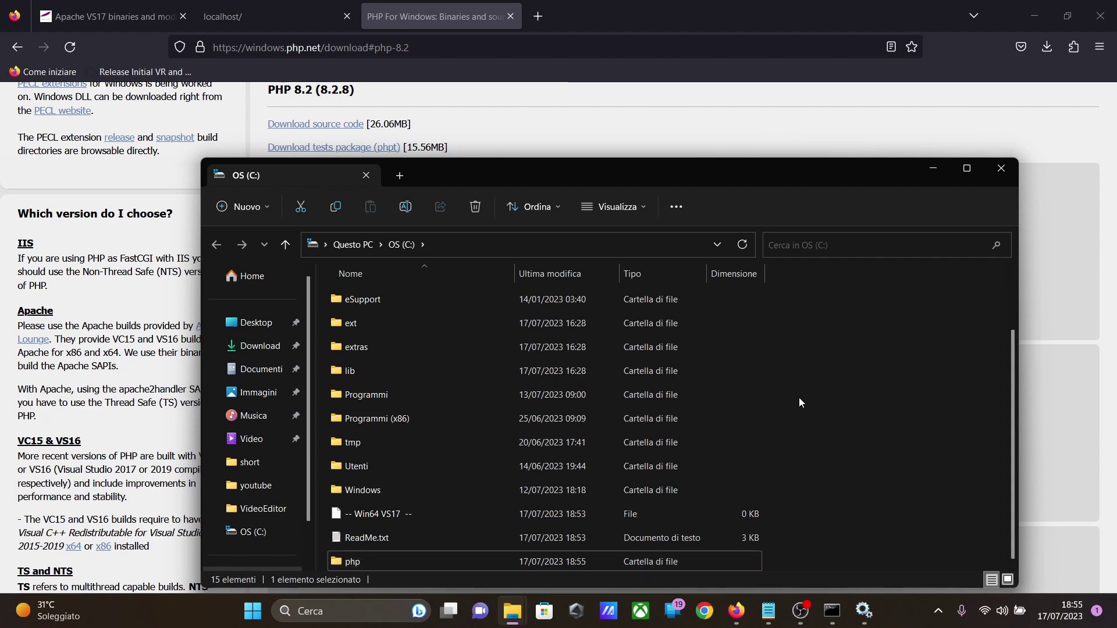
click(800, 402)
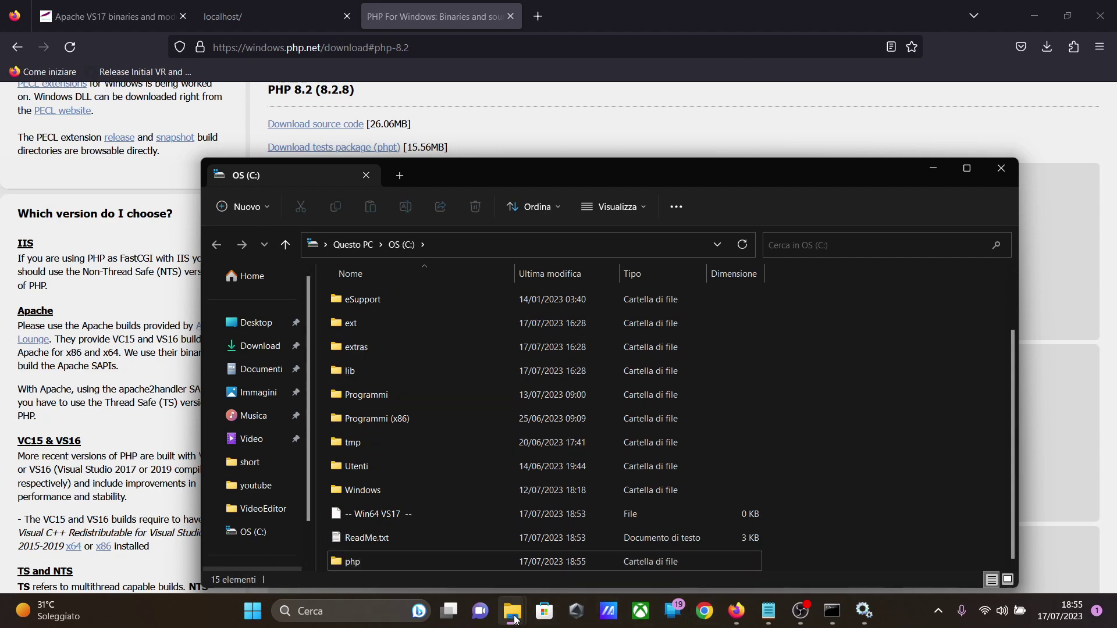
Step: Extract php-8.2.8-Win32-vs16-x64.zip from the Download folder into C:\php
mouse_move(514, 620)
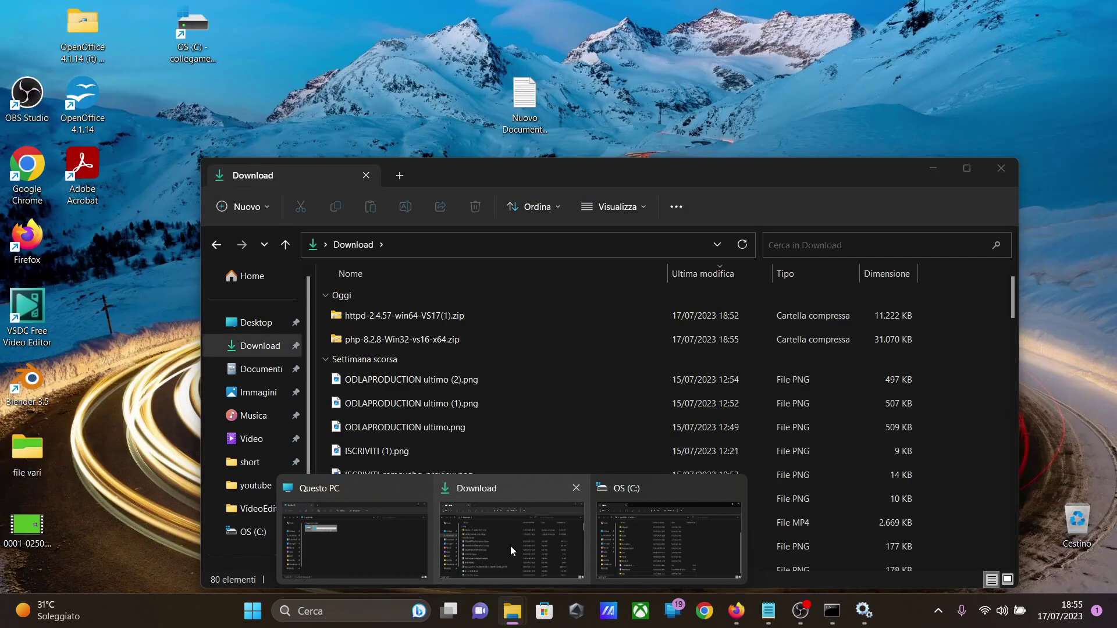
click(510, 546)
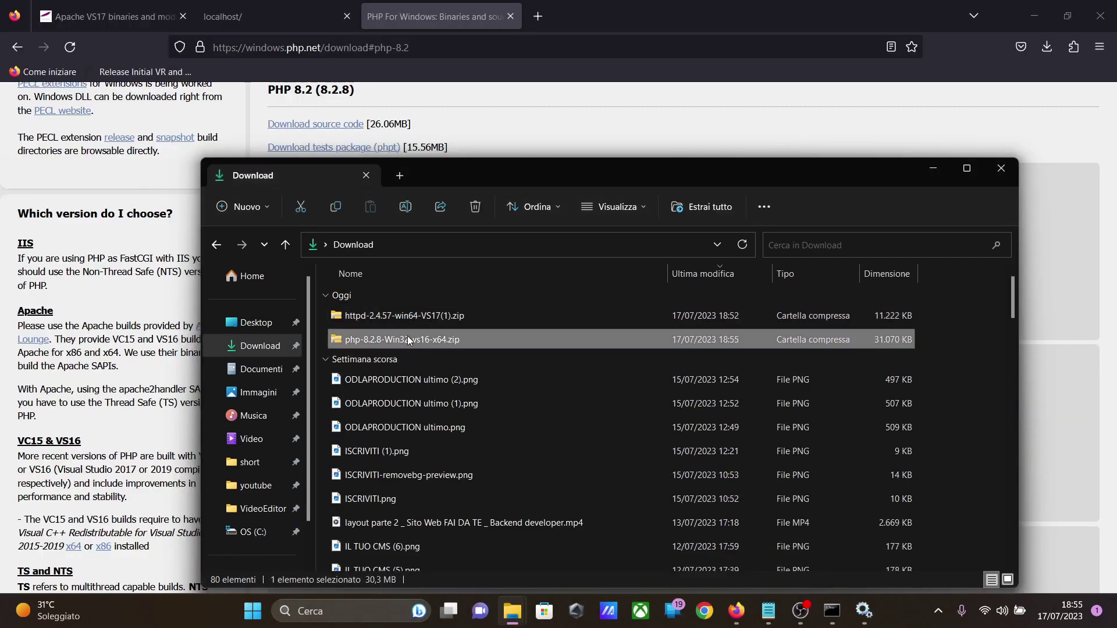
right_click(410, 339)
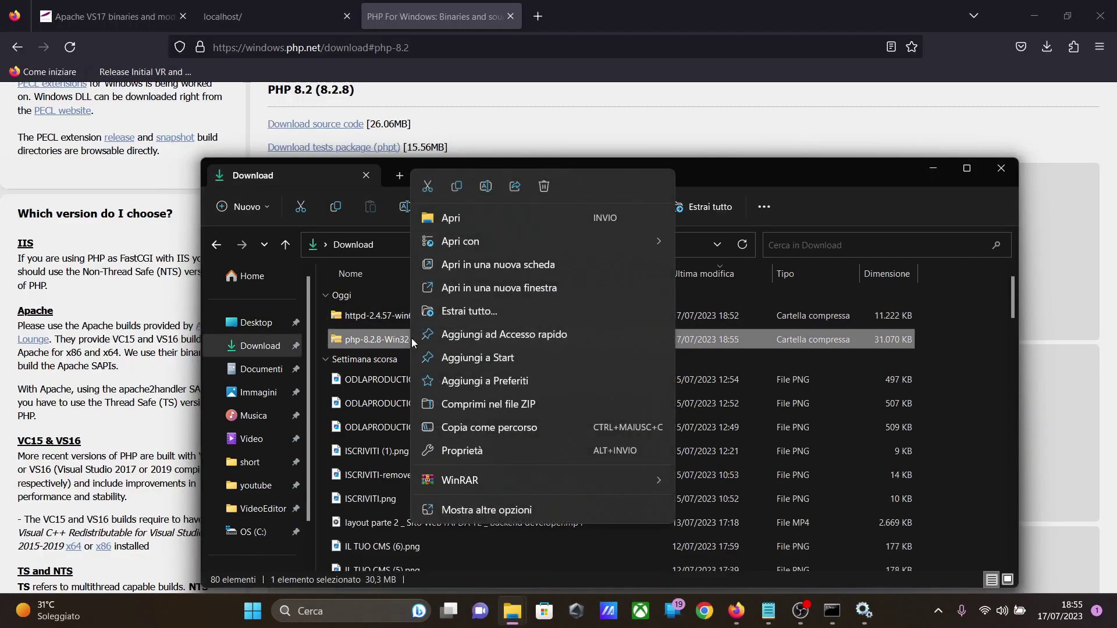
click(490, 313)
click(705, 240)
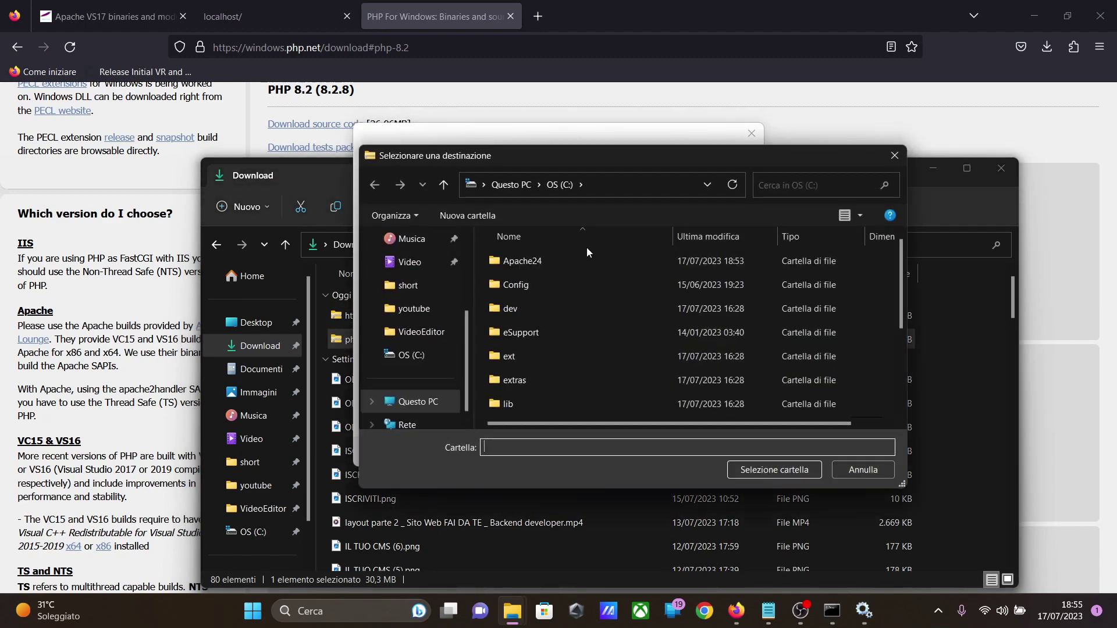
scroll(551, 365, down, 2)
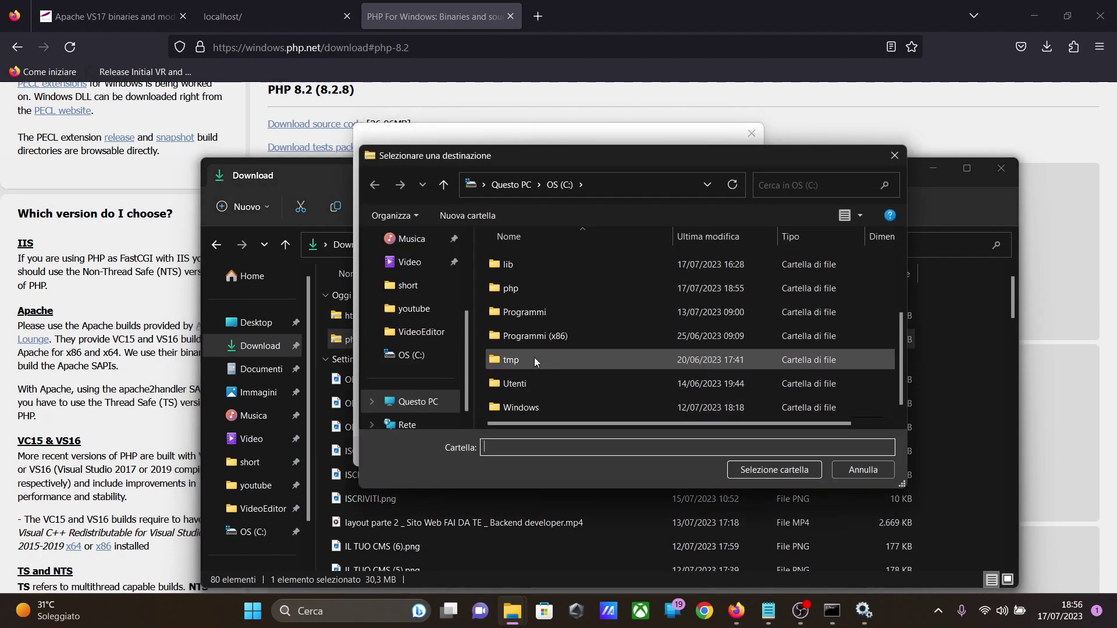
click(542, 291)
click(773, 470)
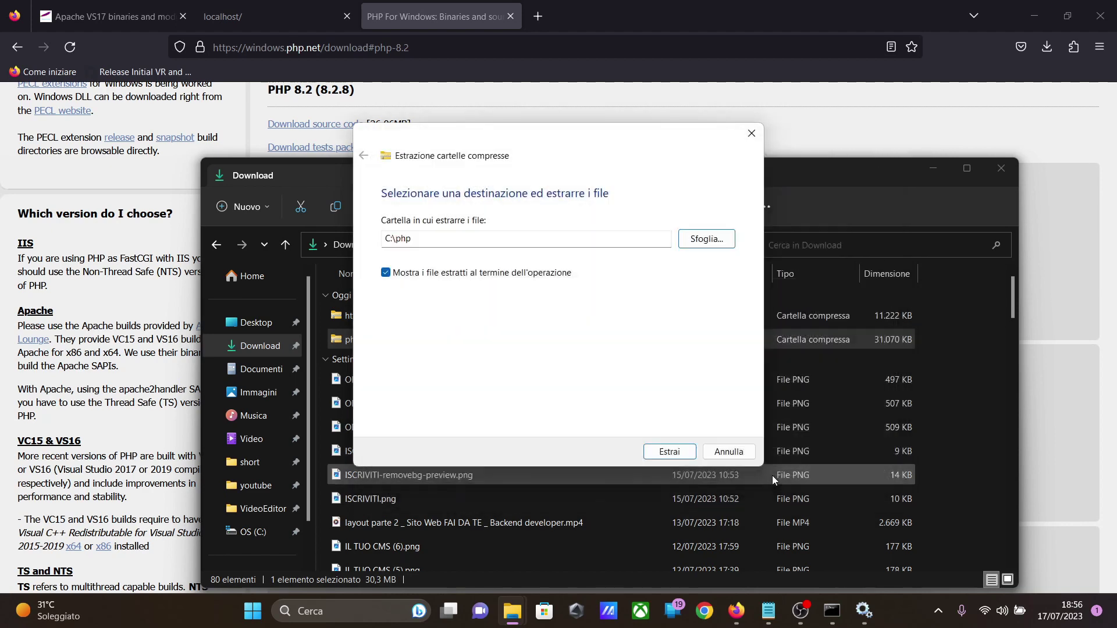
click(669, 453)
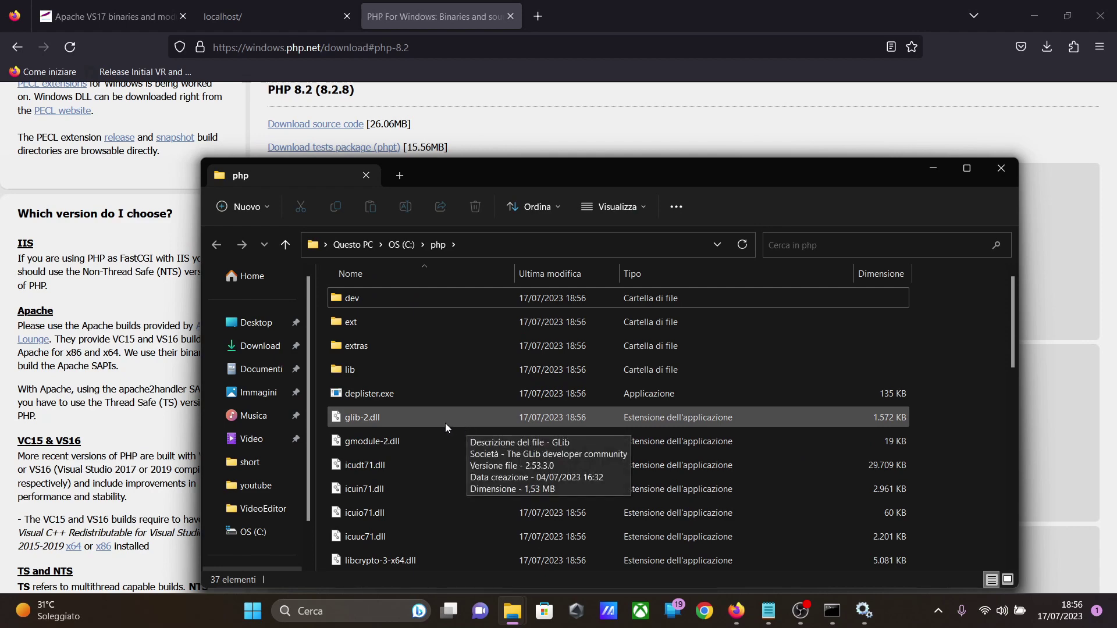
Step: Rename the php.ini-development file in C:\php as php.ini, accepting the extension change
scroll(445, 416, down, 6)
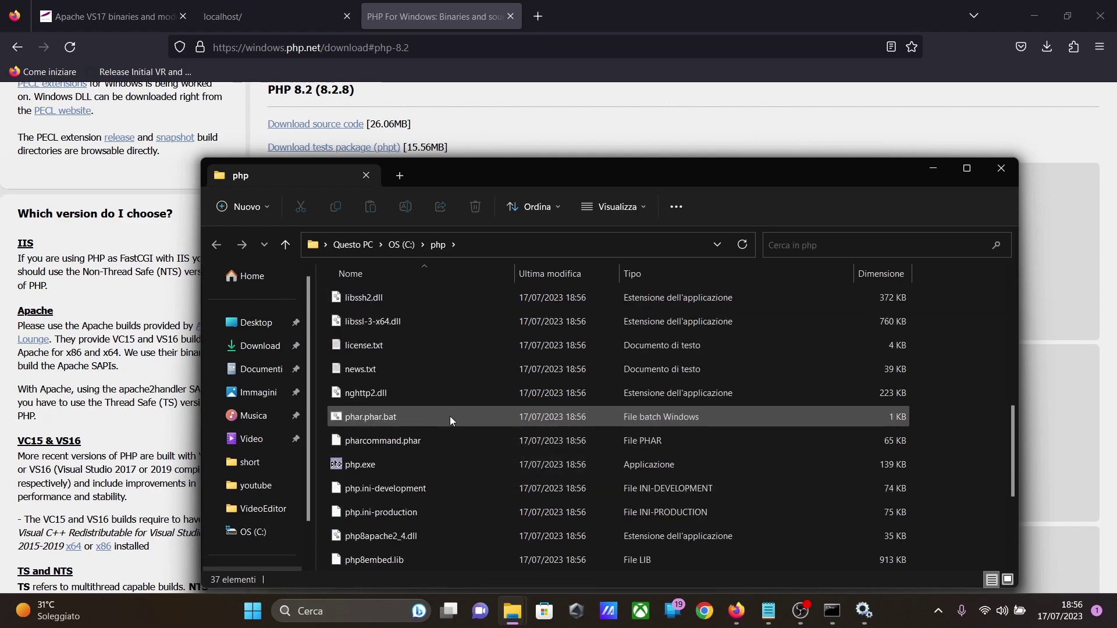
scroll(452, 416, down, 1)
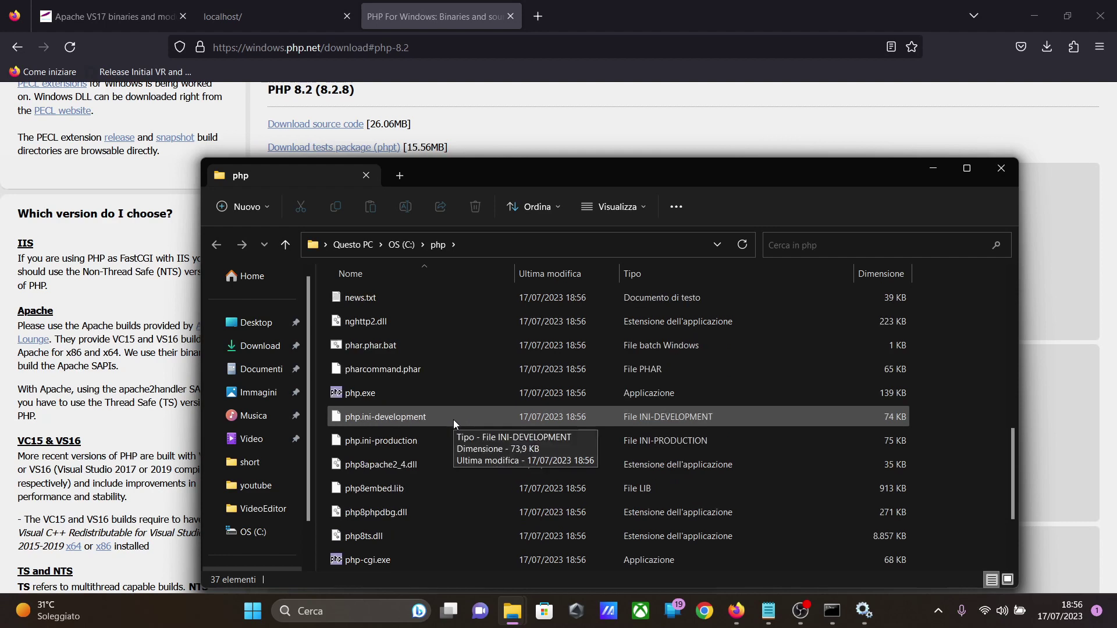
click(438, 420)
click(431, 438)
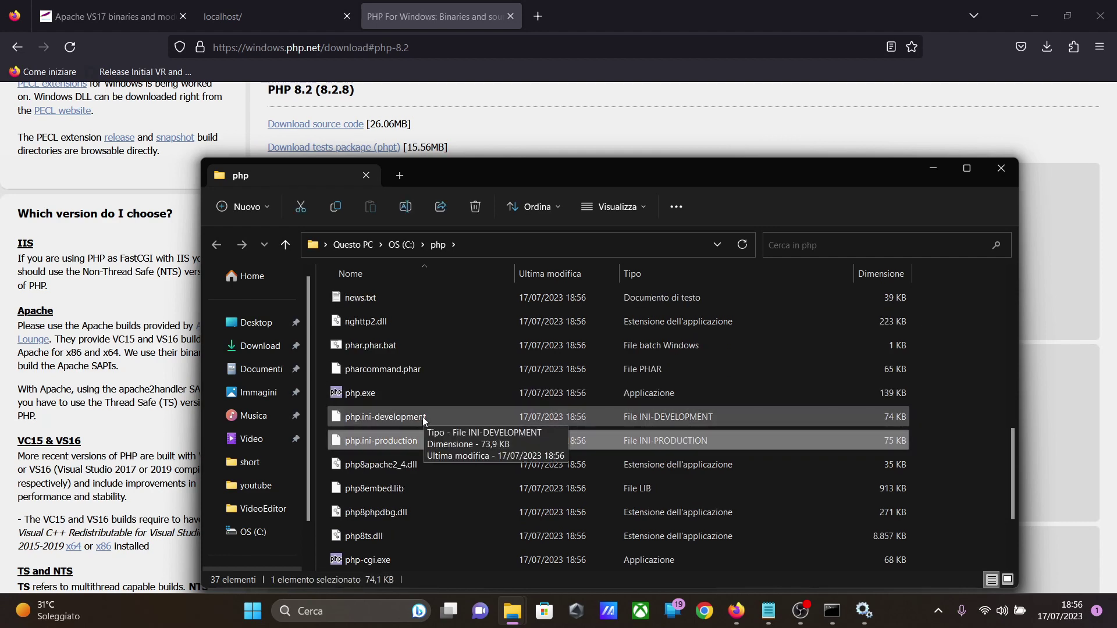
click(422, 416)
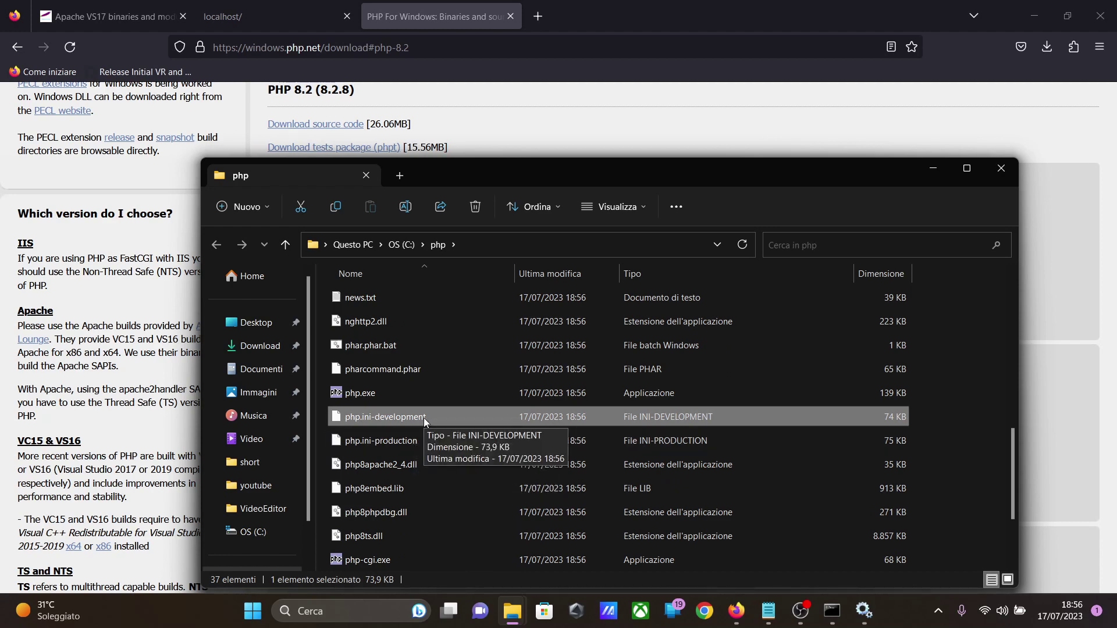
right_click(423, 417)
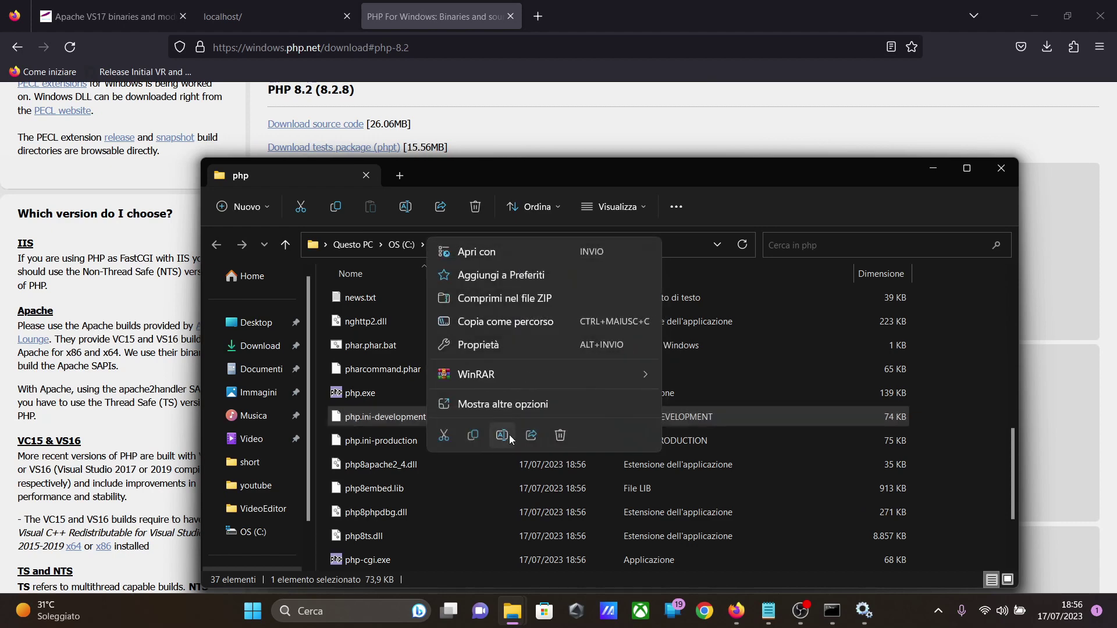
click(504, 436)
click(439, 417)
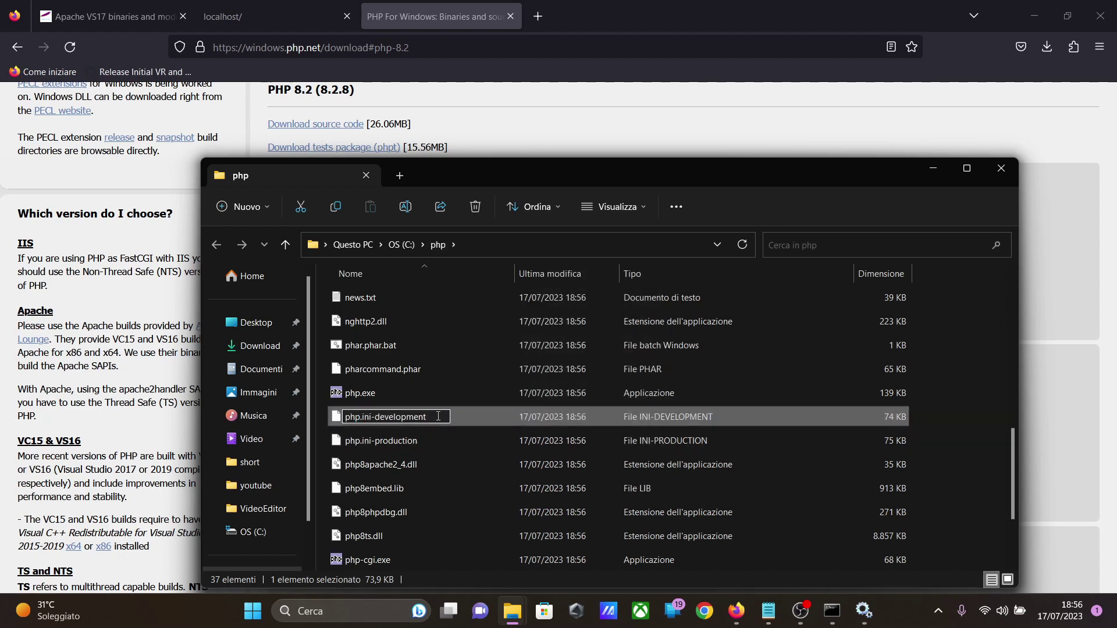
key(BackSpace)
key(BackSpace)
key(BackSpace)
key(BackSpace)
key(BackSpace)
key(BackSpace)
key(BackSpace)
key(BackSpace)
key(BackSpace)
key(BackSpace)
key(BackSpace)
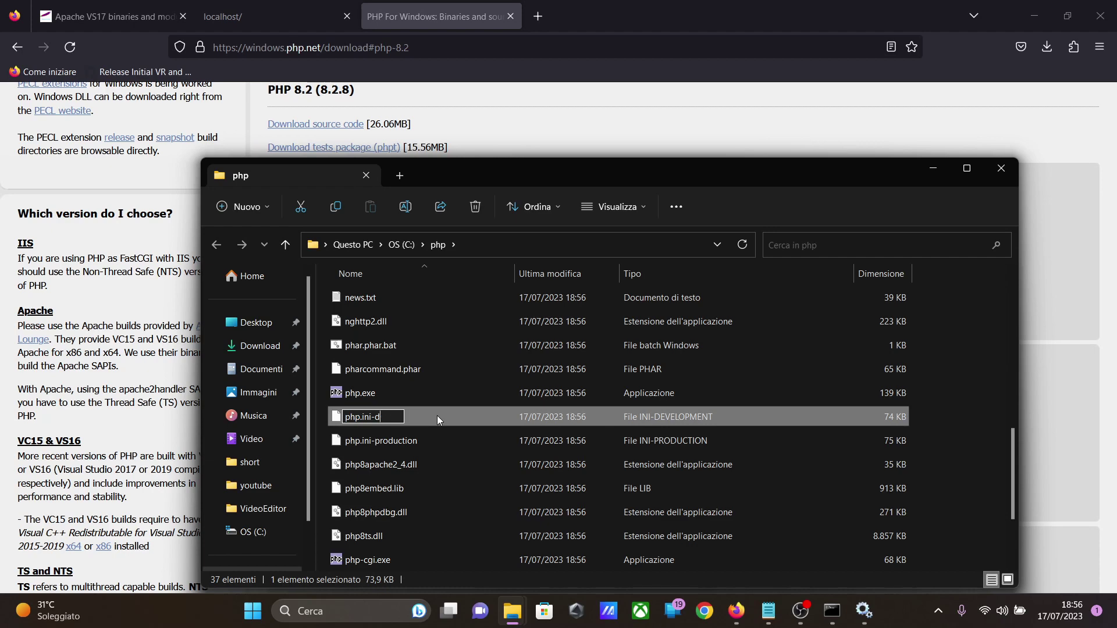
key(Return)
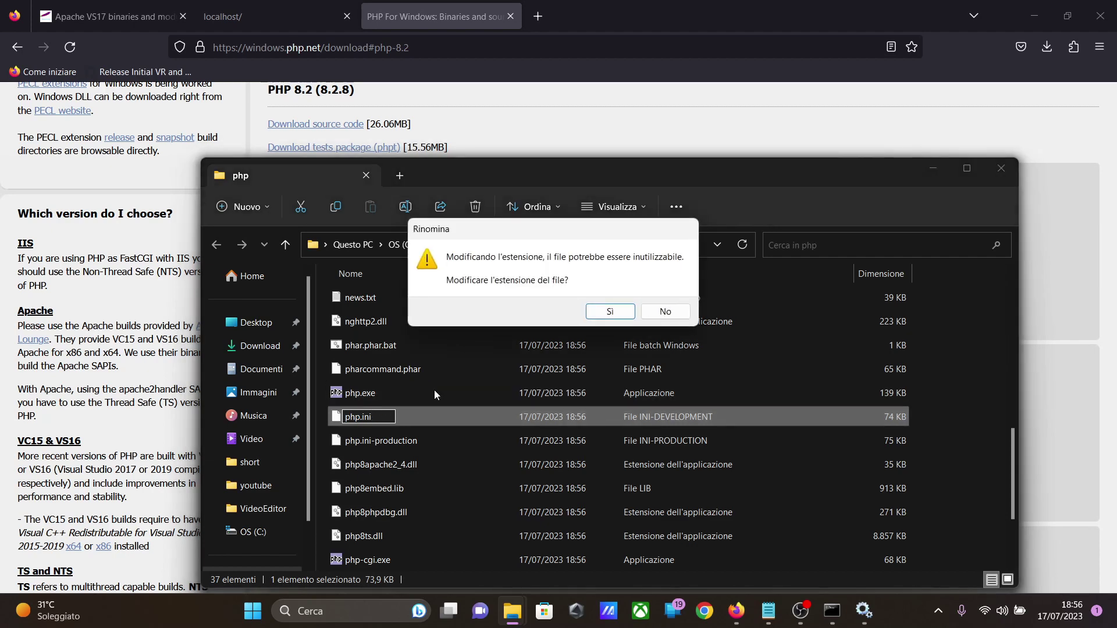
click(608, 311)
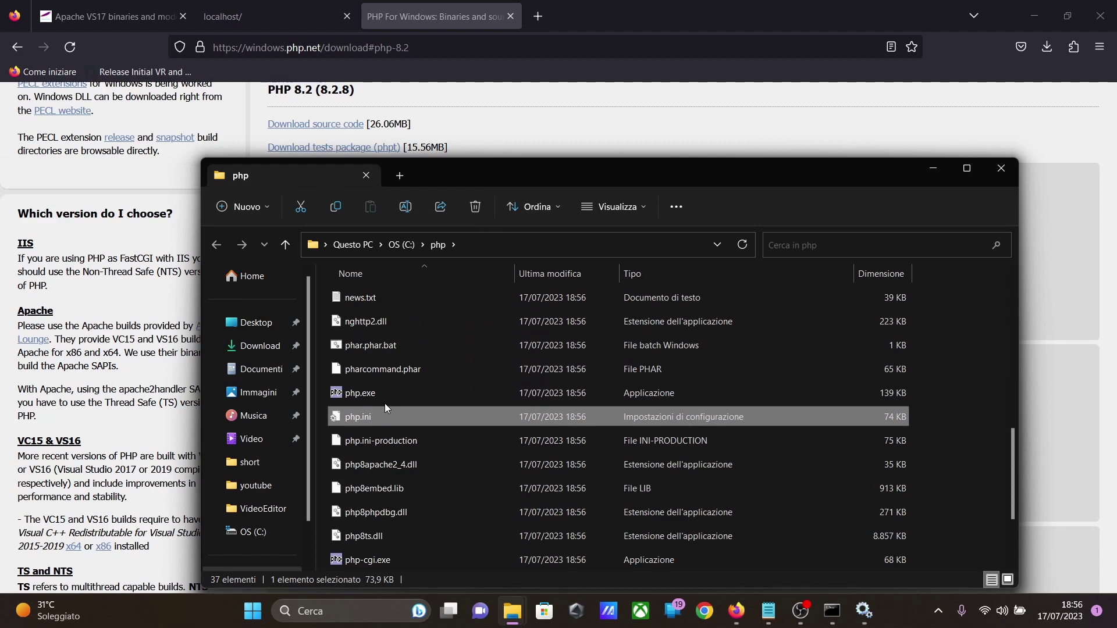
Step: Open httpd.conf from C:\Apache24\conf with Notepad (Blocco note) just this once, and maximize the window
click(401, 244)
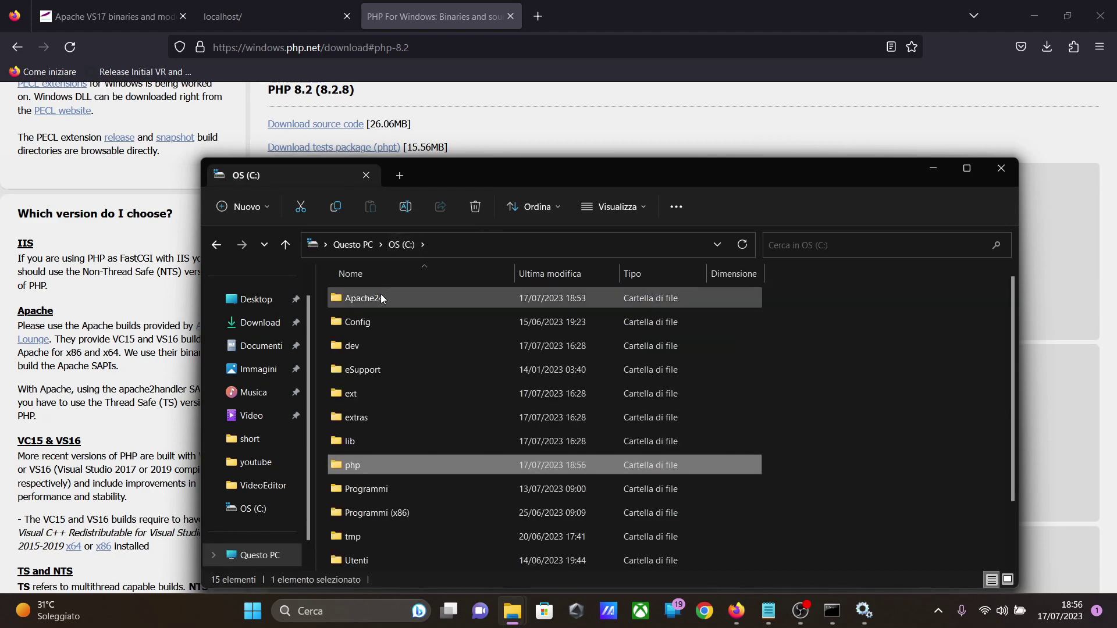
double_click(380, 296)
double_click(410, 345)
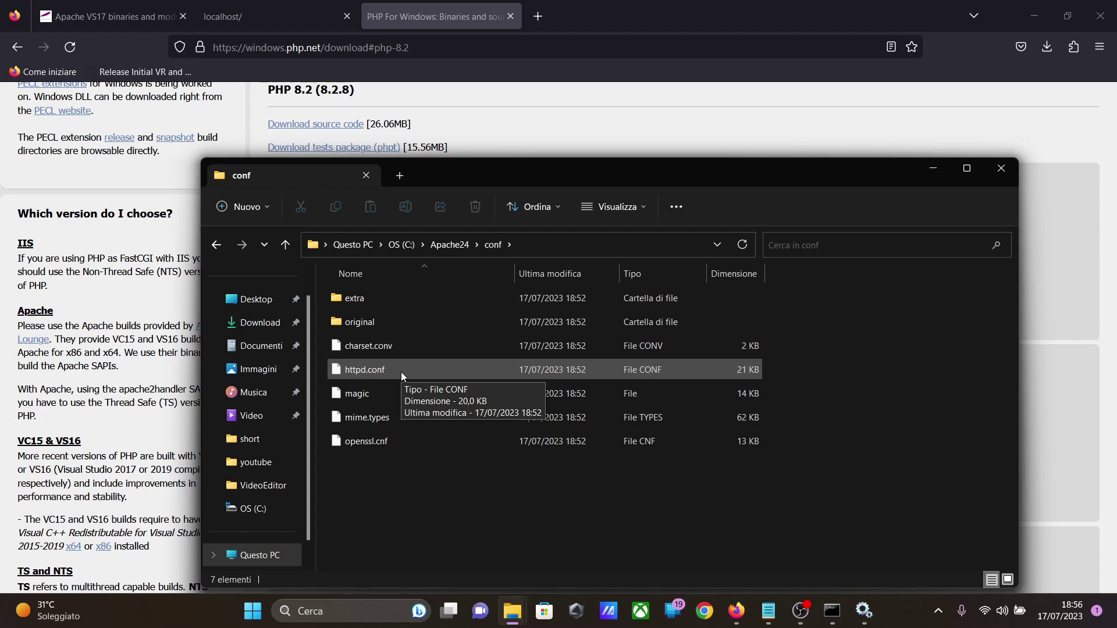
double_click(401, 372)
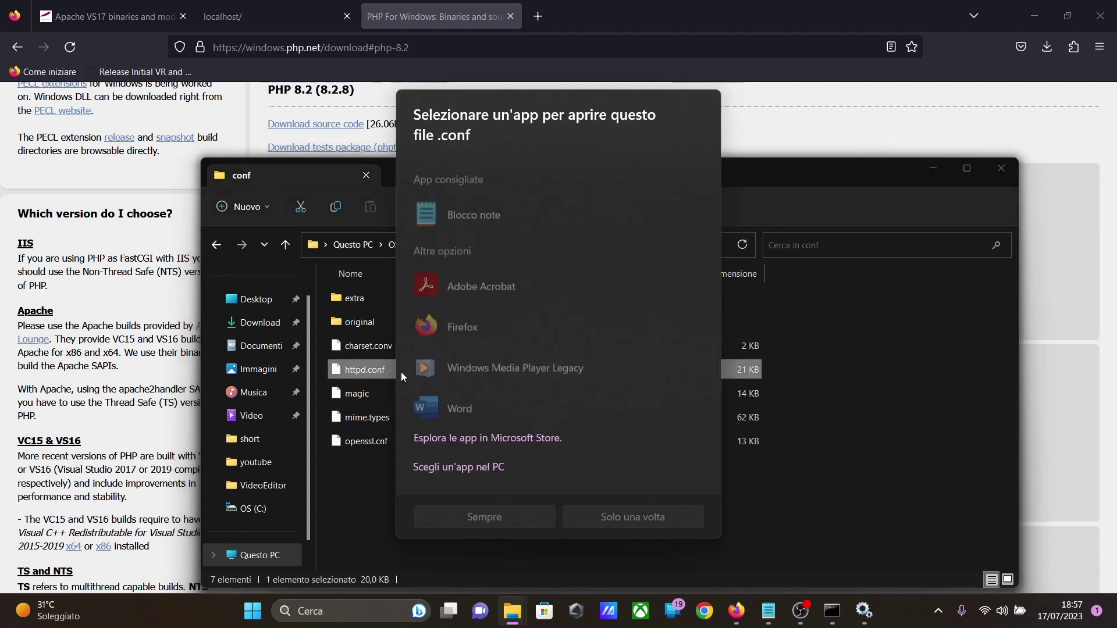
click(487, 216)
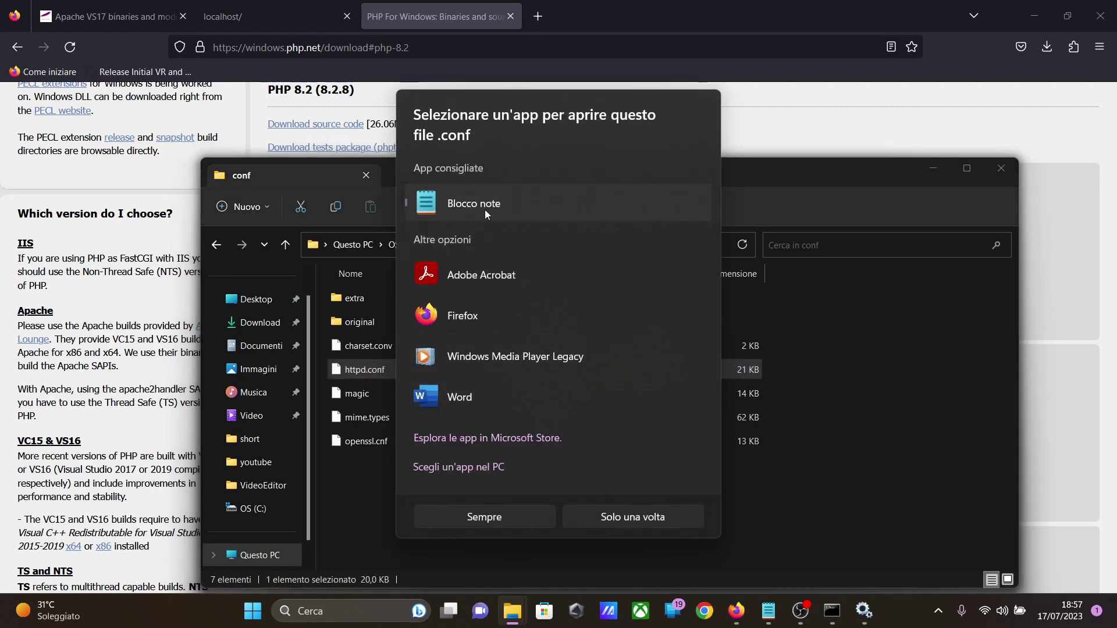
click(576, 515)
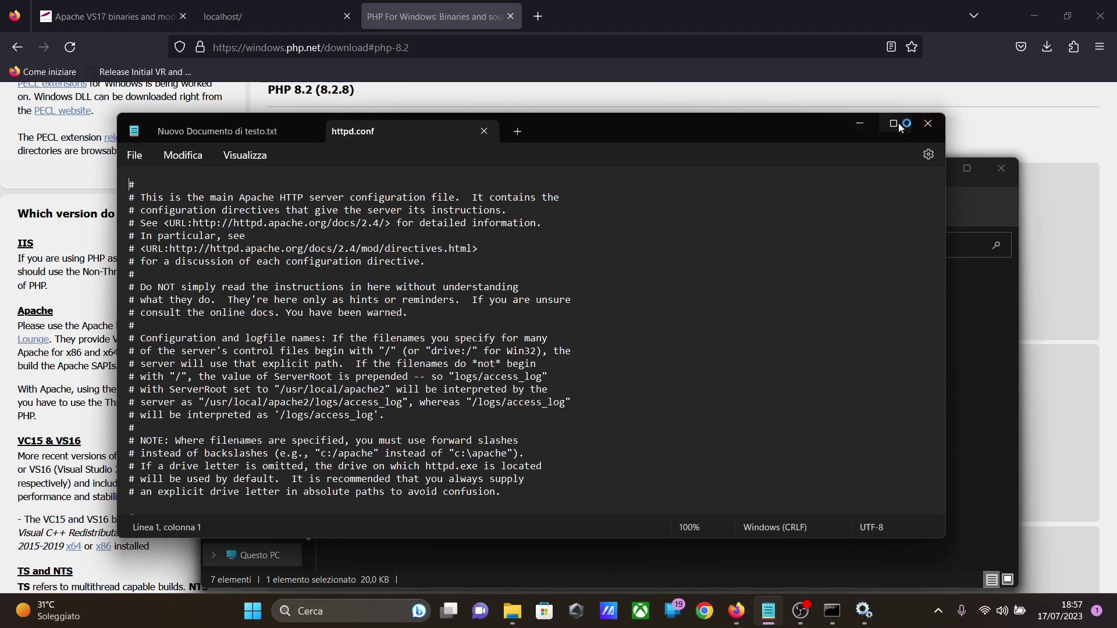
click(894, 123)
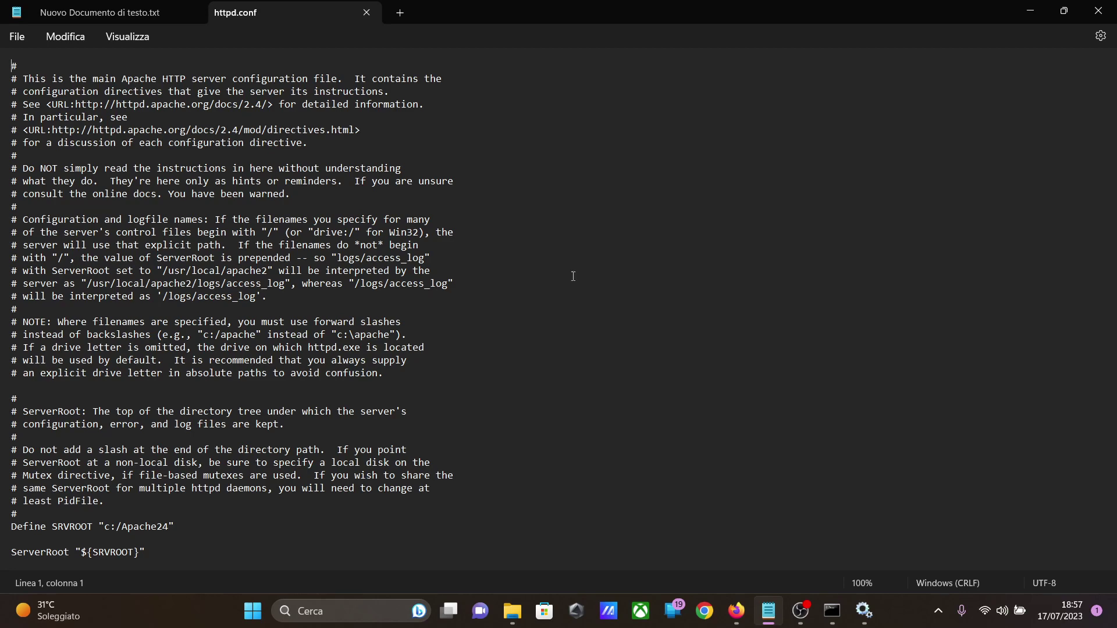
Step: Copy the four PHP configuration lines, PHPIniDir through AddType, from Nuovo Documento di testo.txt on the desktop, and minimize Notepad
click(1036, 12)
click(1035, 13)
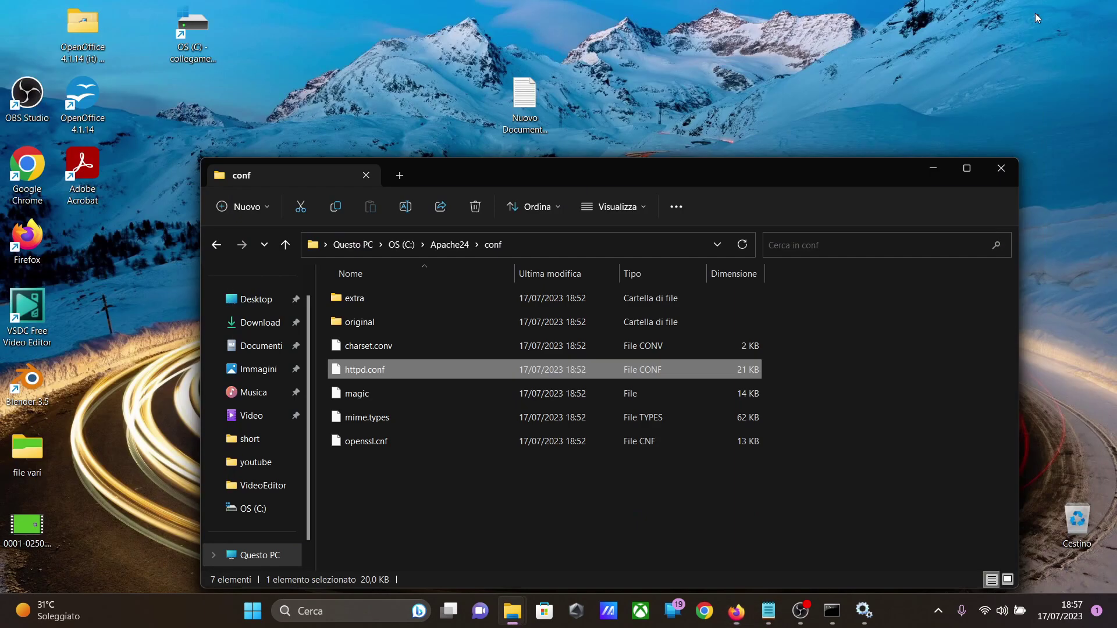
double_click(541, 113)
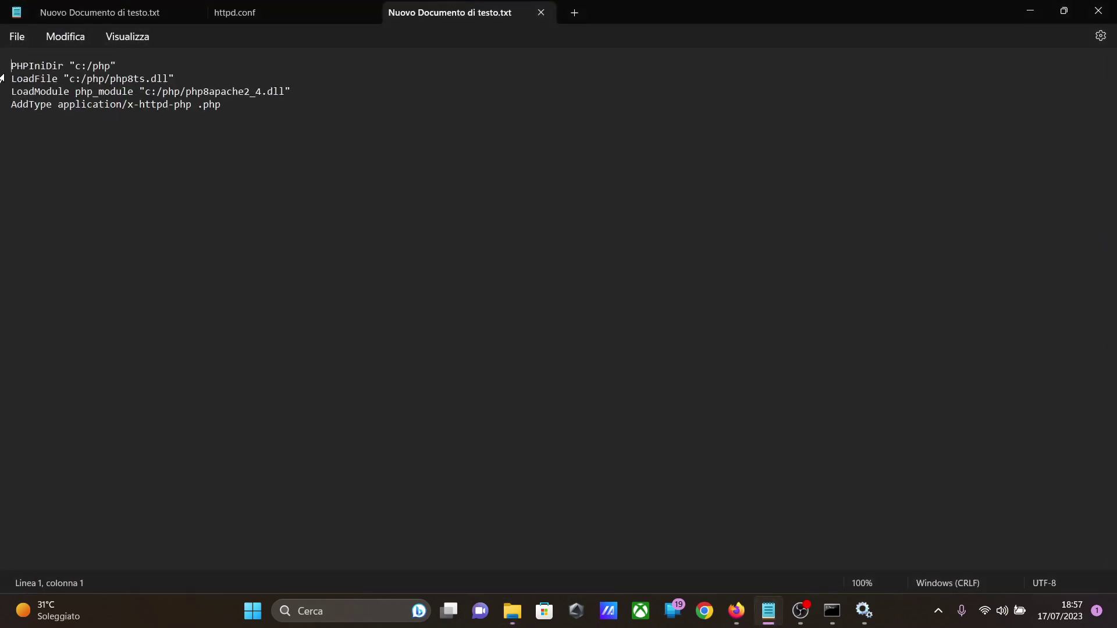
drag(5, 65, 232, 105)
key(ctrl+c)
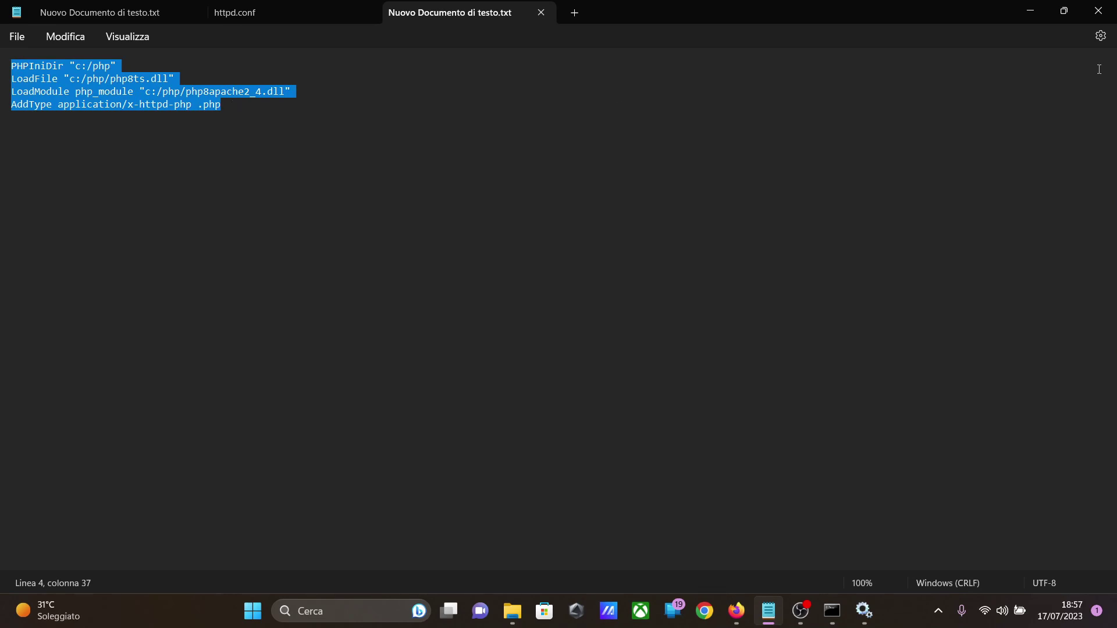
click(1030, 12)
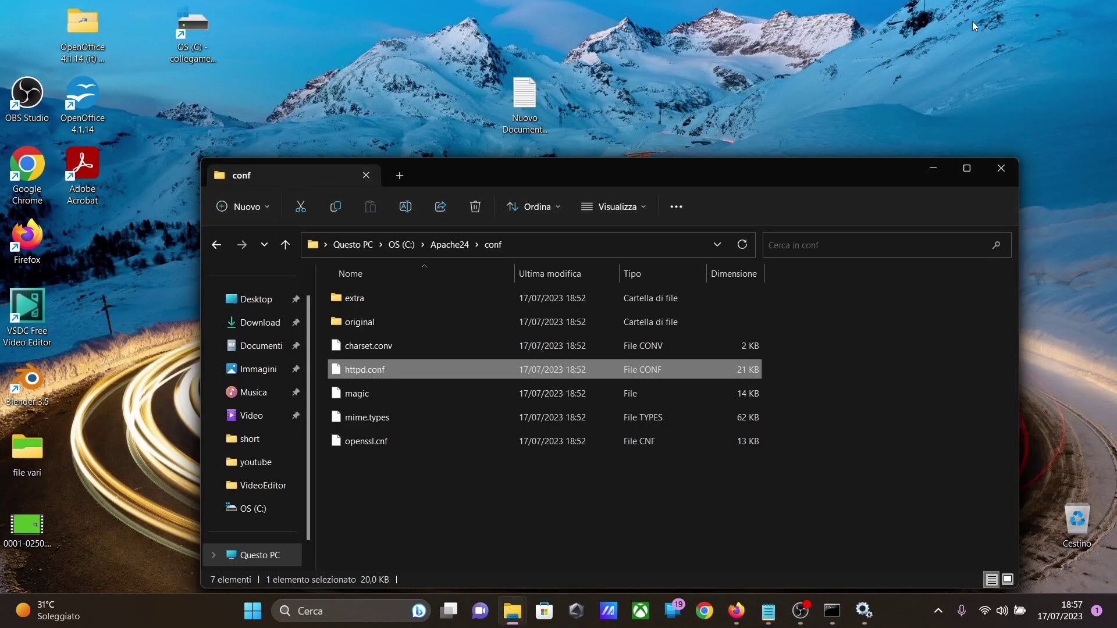
Step: Reopen httpd.conf and paste the four copied PHP lines below the last LoadModule entry (xml2enc_module), before <IfModule unixd_module>, followed by a line break
double_click(365, 368)
scroll(347, 248, down, 12)
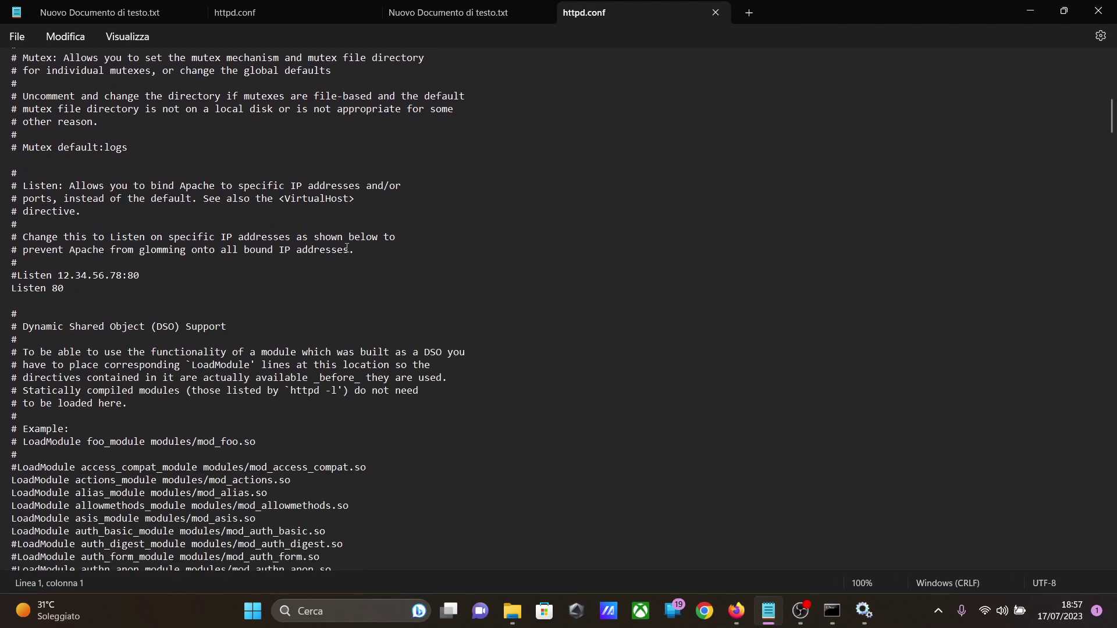
scroll(347, 248, down, 10)
scroll(176, 129, up, 1)
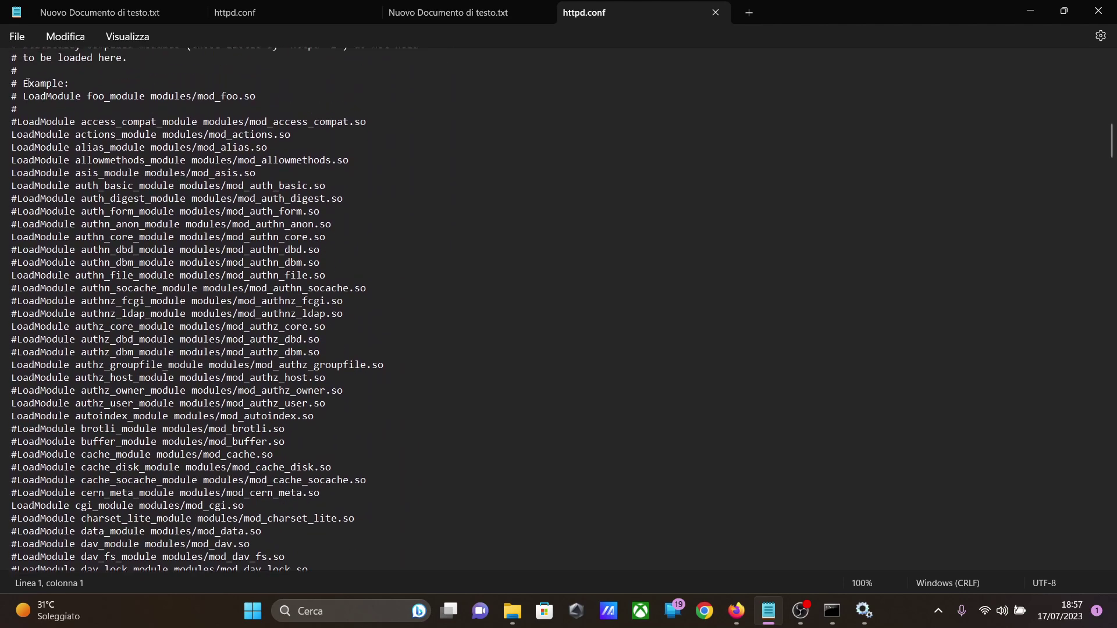
scroll(65, 301, down, 15)
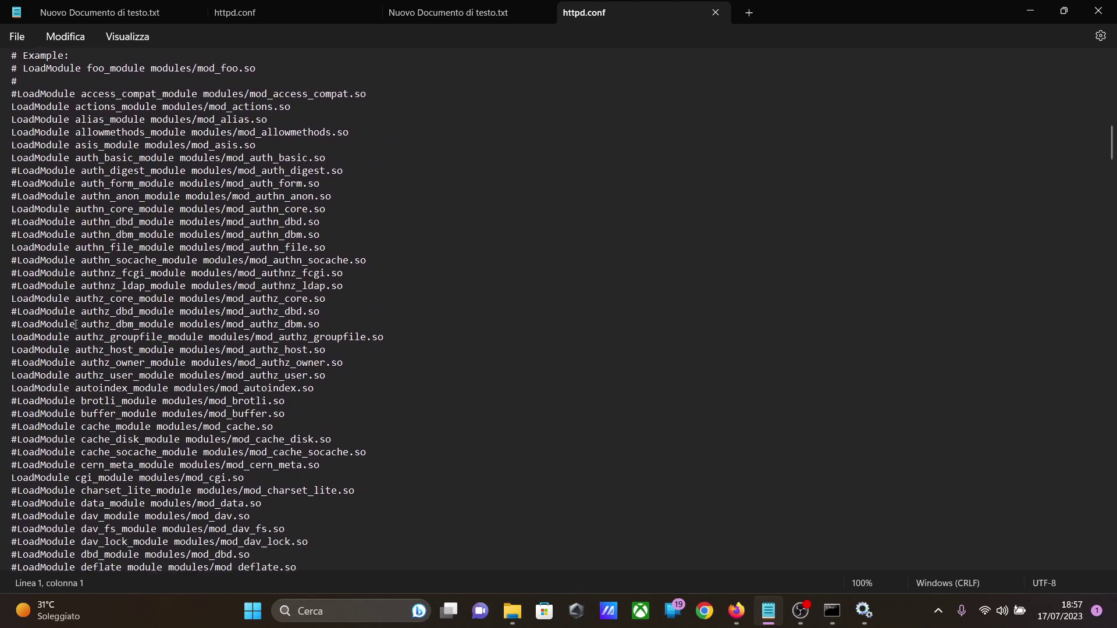
scroll(76, 324, down, 19)
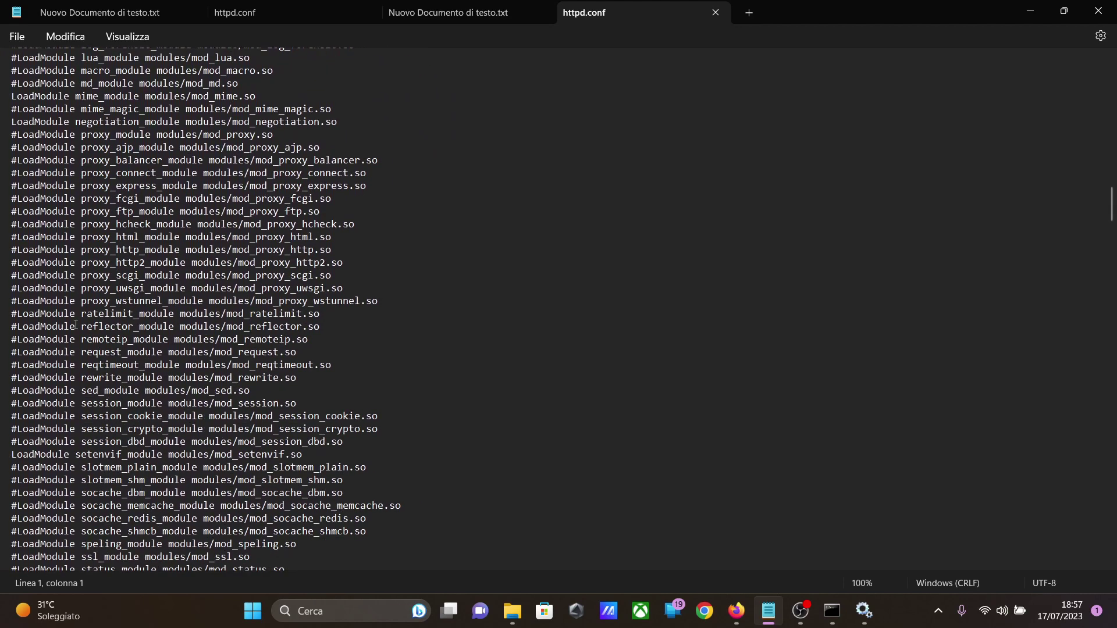
click(40, 303)
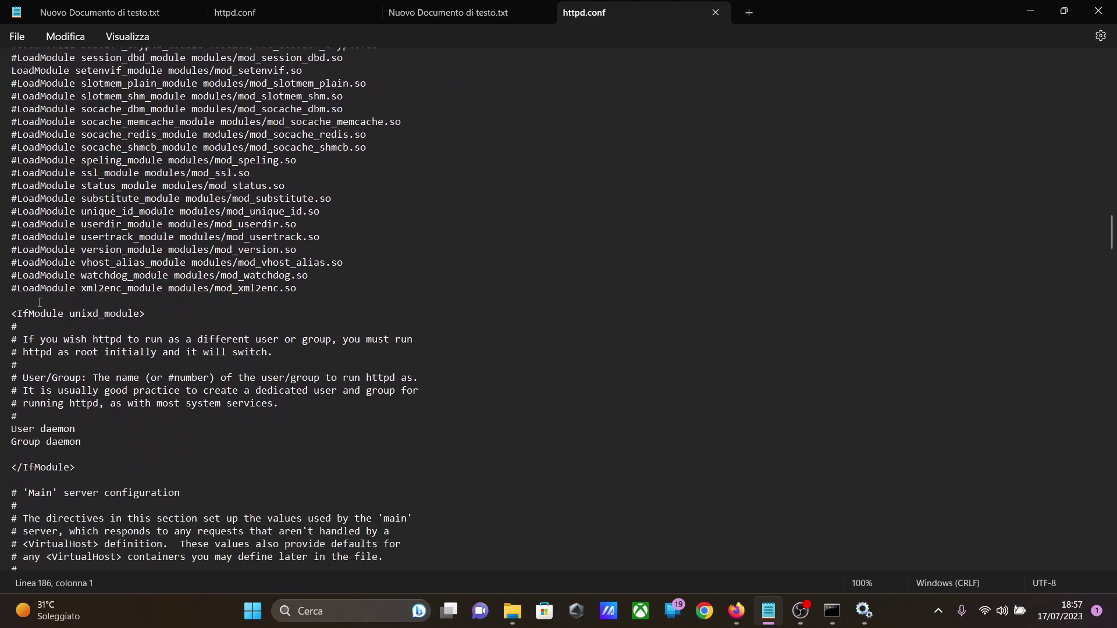
key(ctrl+v)
key(Return)
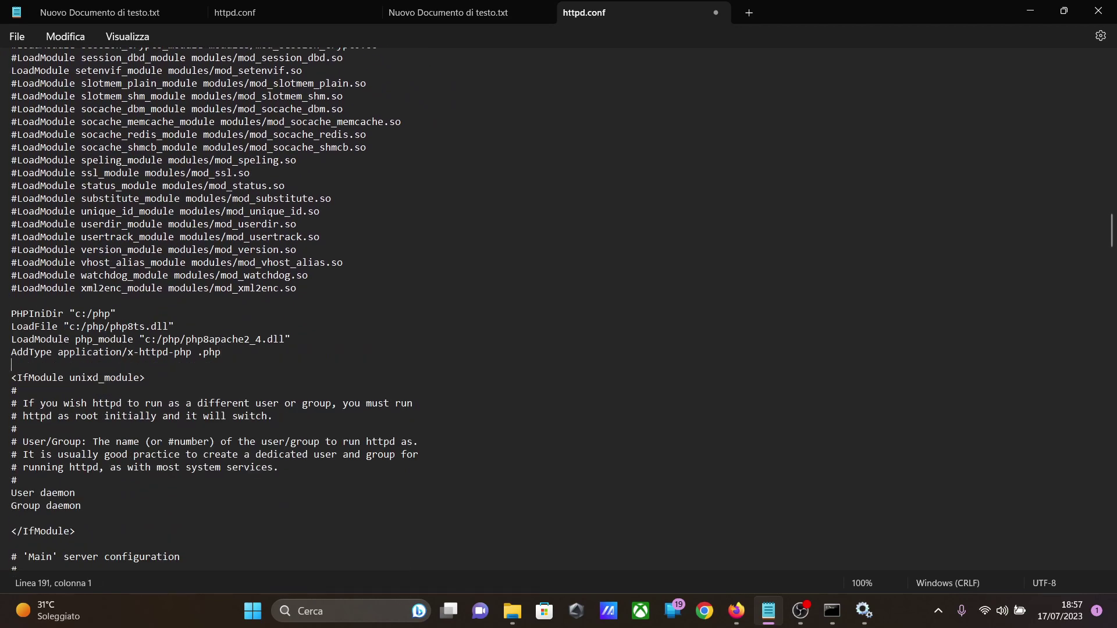
Step: Check the pasted PHPIniDir, LoadFile, LoadModule and AddType lines in httpd.conf and save the file
click(174, 326)
drag(7, 315, 234, 355)
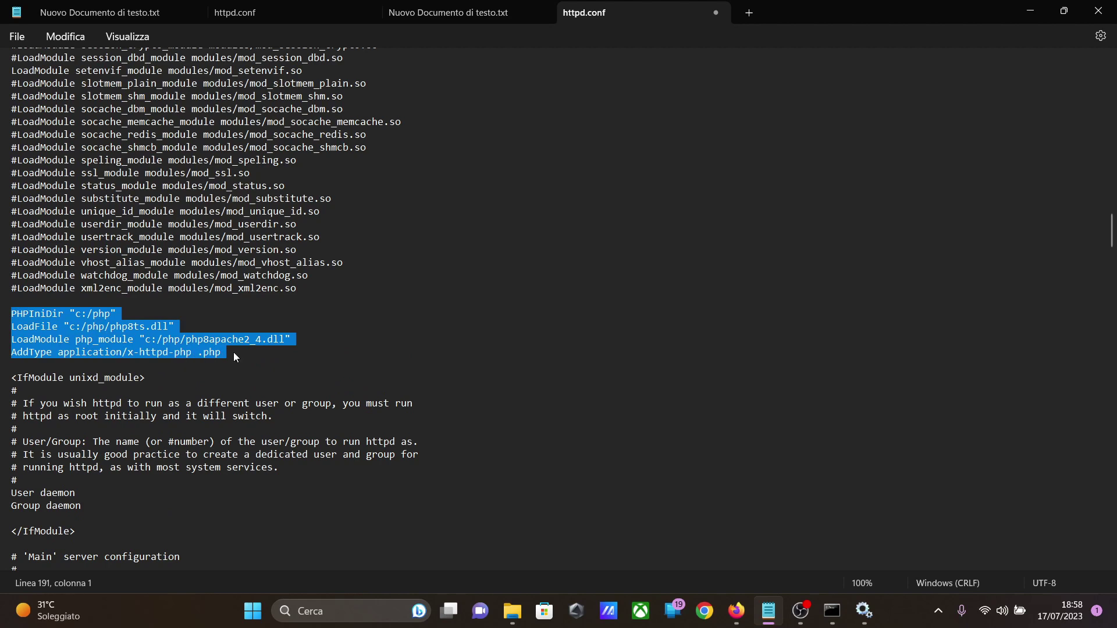
click(235, 354)
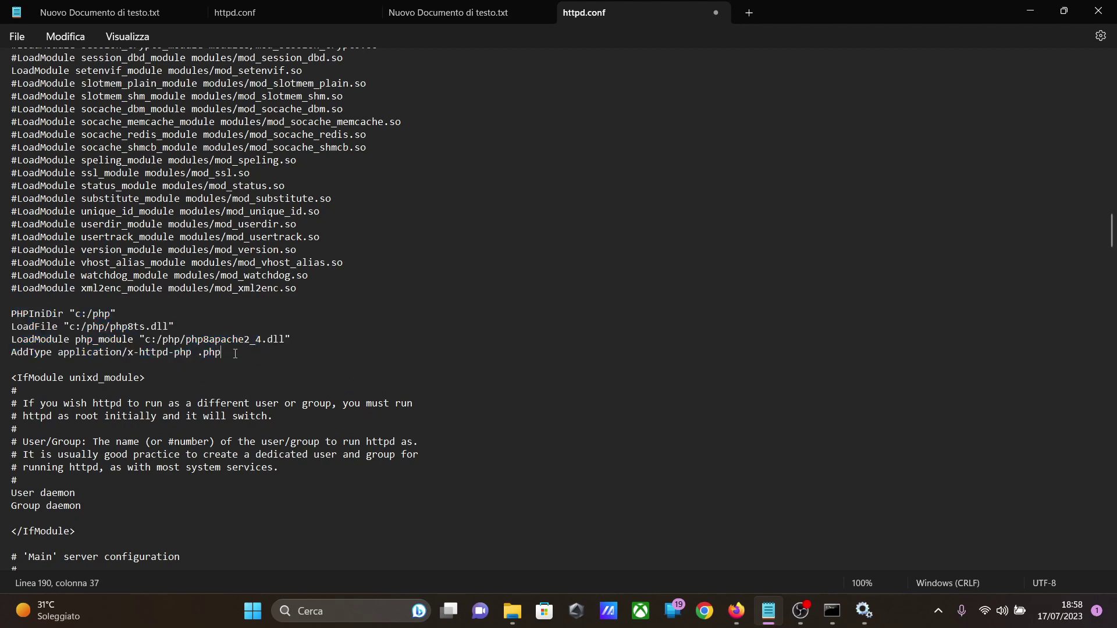
click(17, 36)
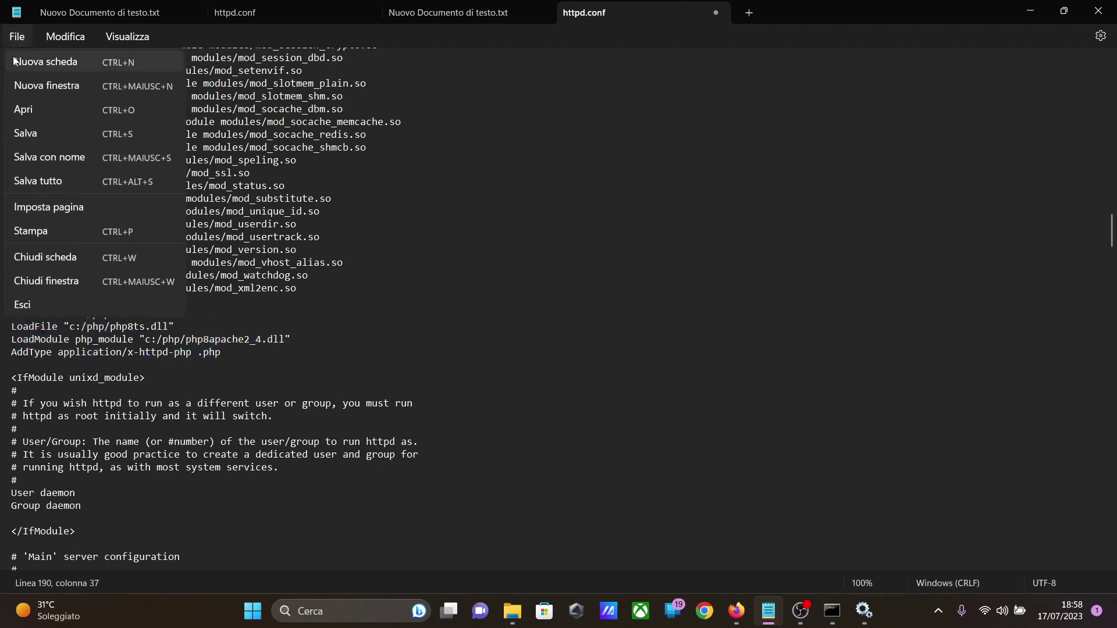
click(37, 126)
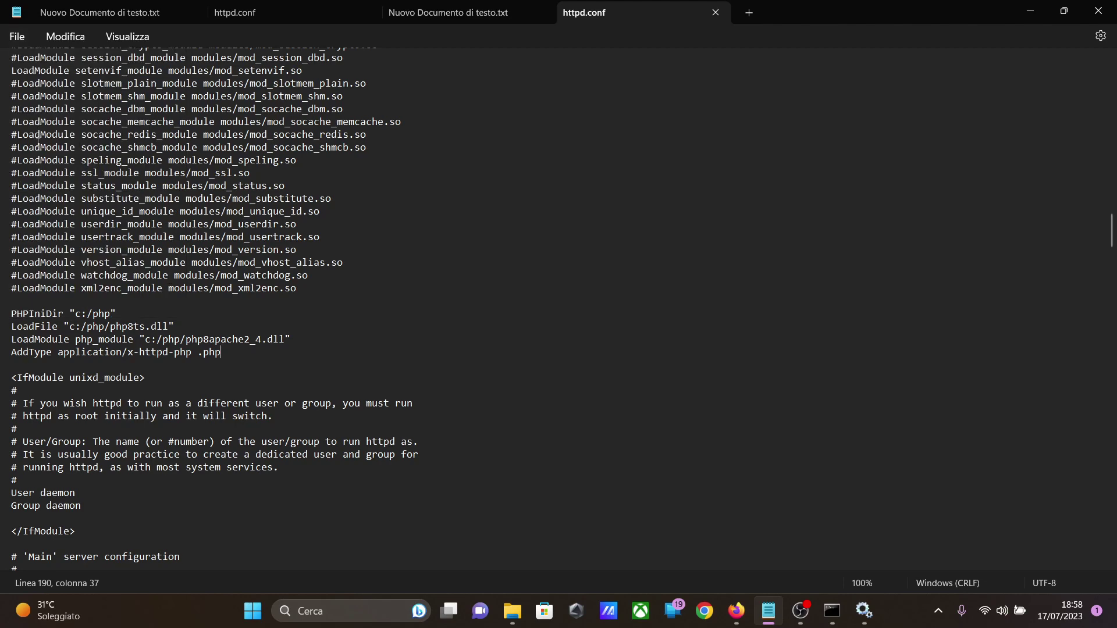
Step: Switch to Services (Servizi), restart the Apache2.4 service, and minimize the Services and Notepad windows
click(874, 623)
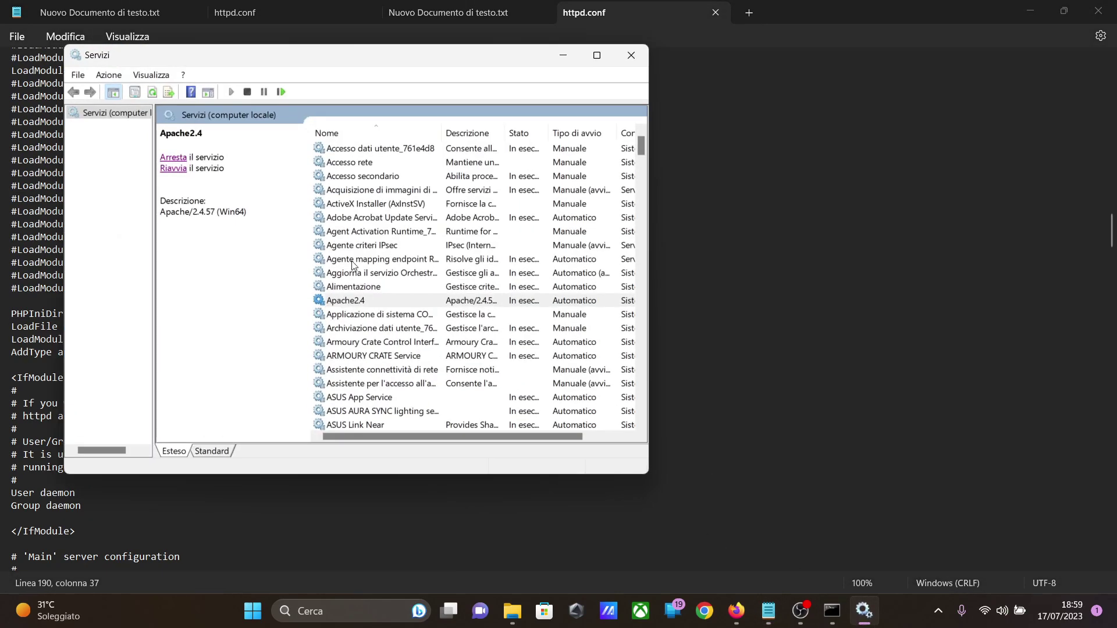
click(169, 170)
click(563, 55)
click(1030, 13)
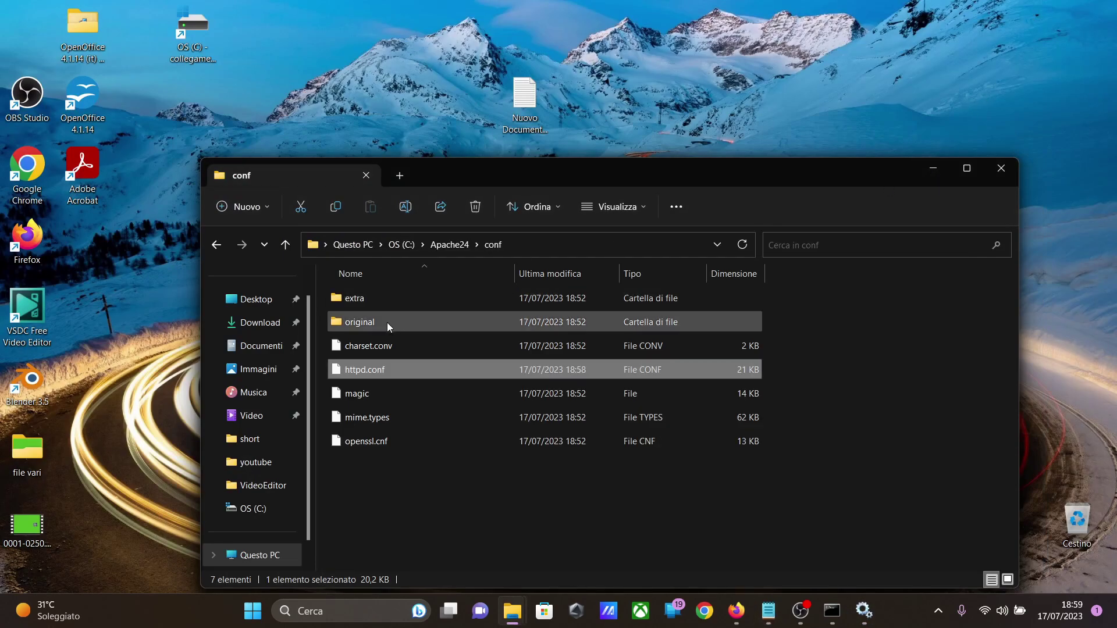
Step: Create a new text document in C:\Apache24\htdocs and name it info.php, accepting the extension change
click(445, 245)
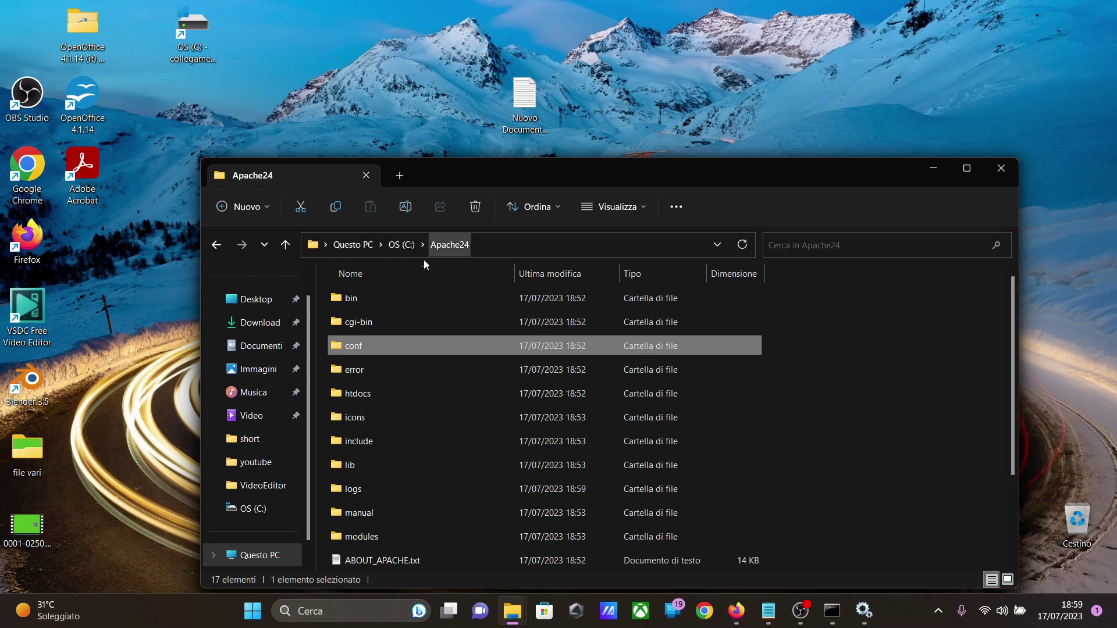
double_click(365, 397)
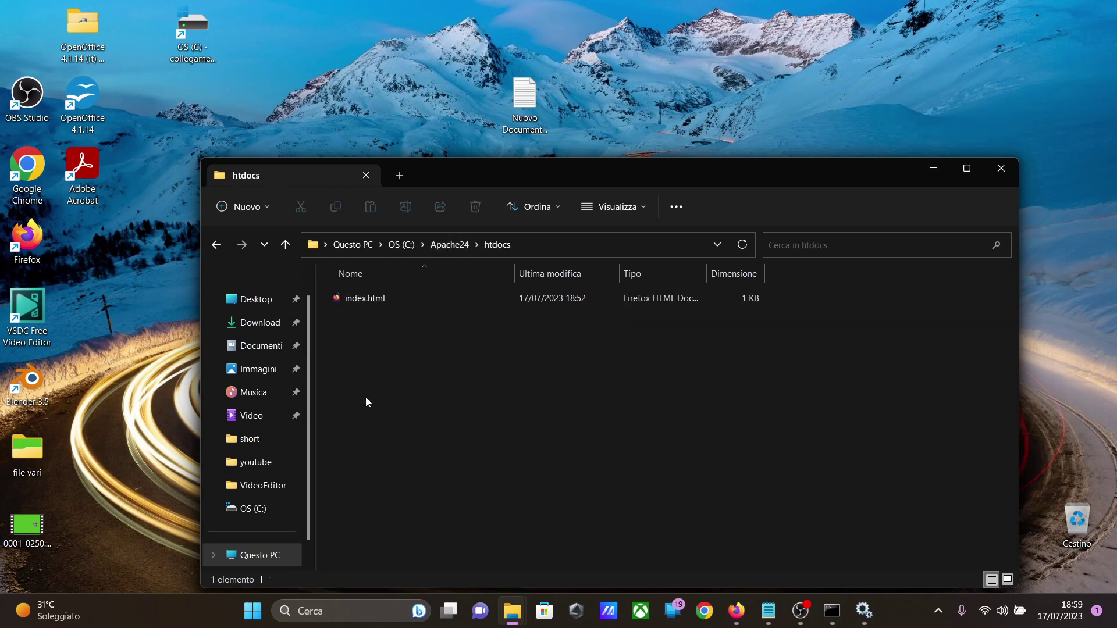
right_click(393, 358)
mouse_move(467, 294)
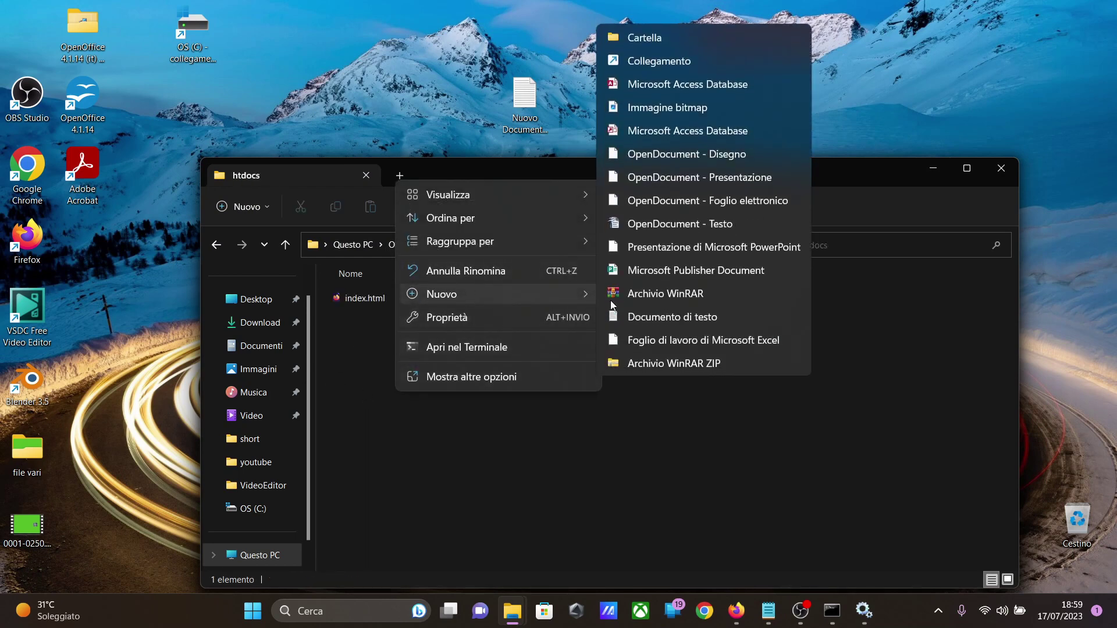
click(663, 316)
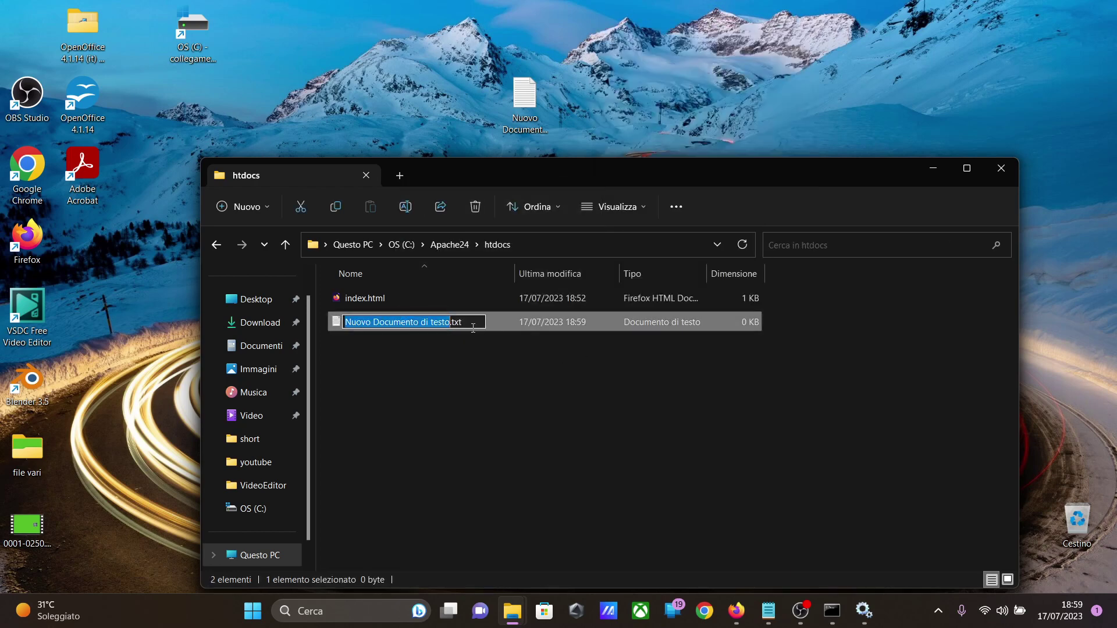
key(ctrl+a)
text(i)
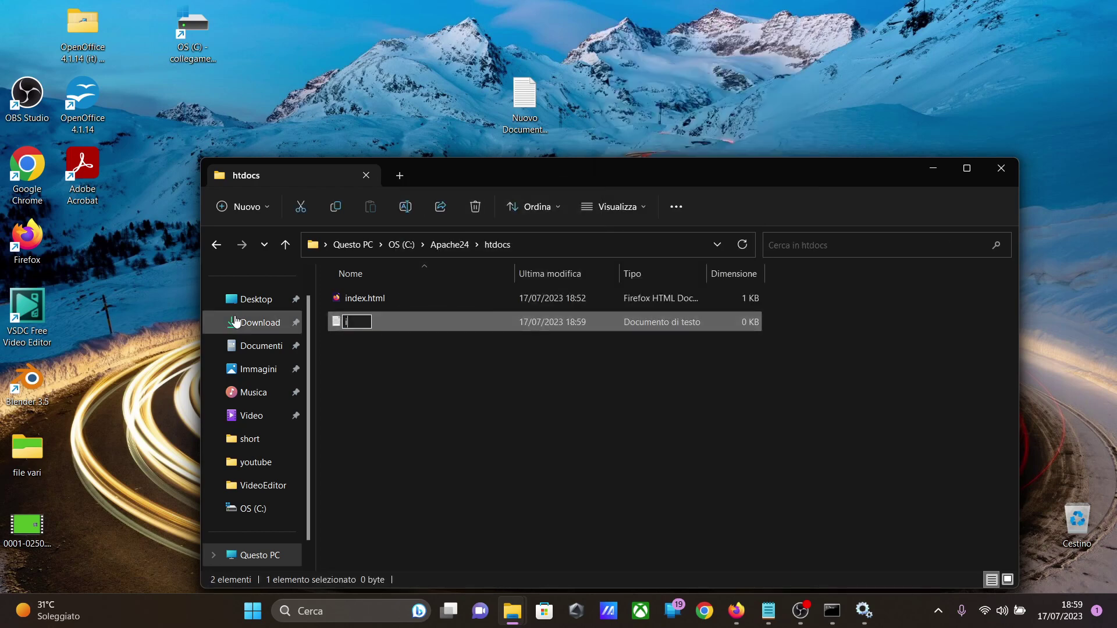
text(nfo.php)
key(Return)
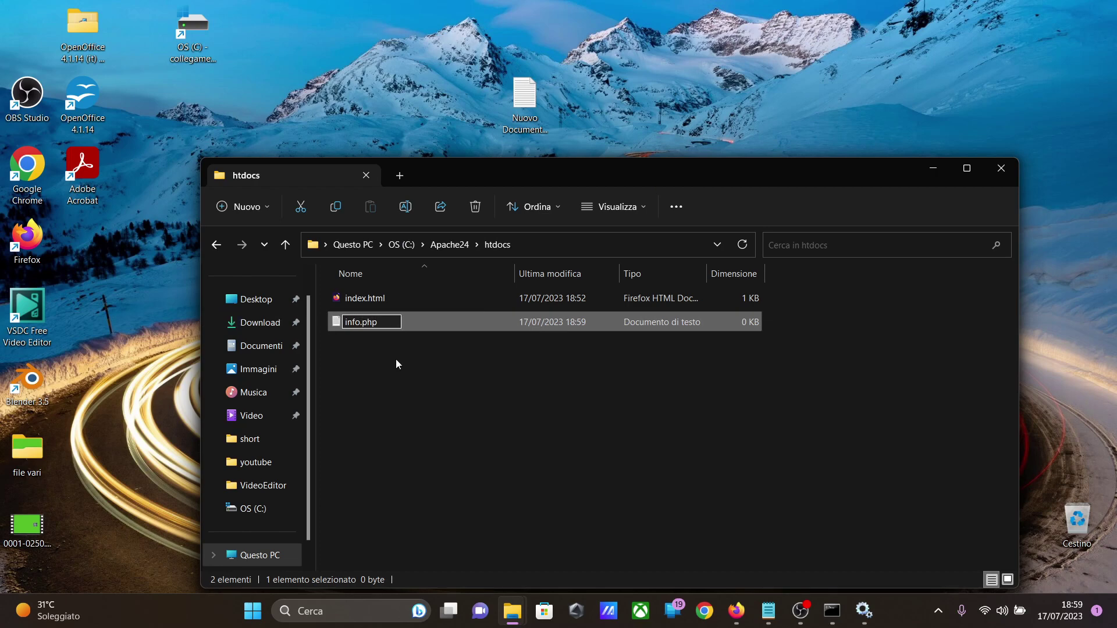
click(611, 313)
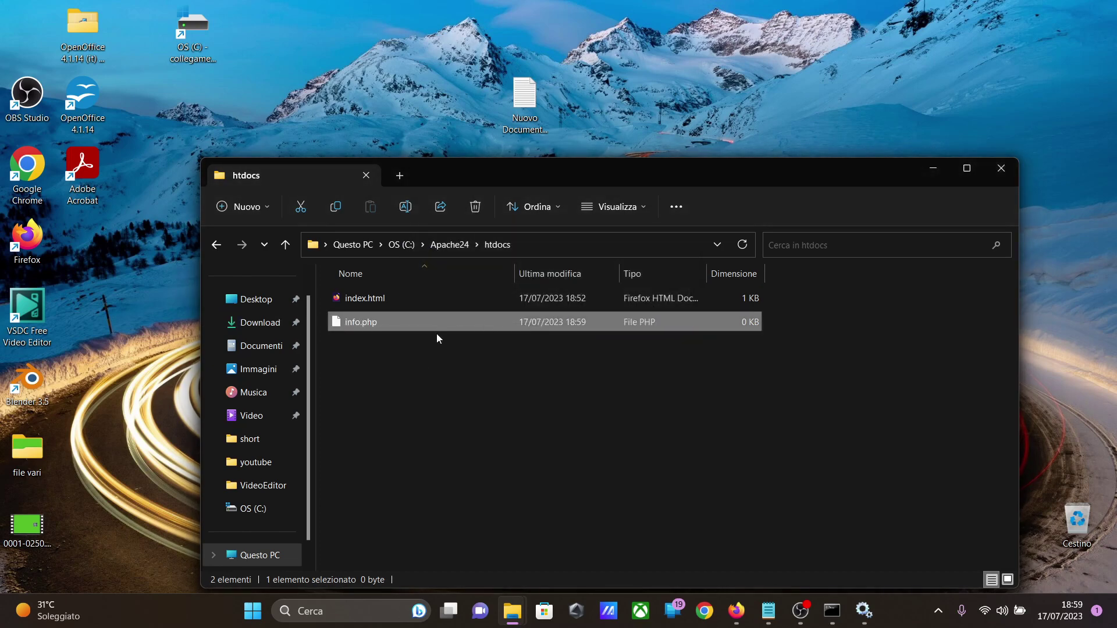
Step: Open info.php with Notepad, write a <?php ... ?> block containing echo phpinfo(); and save the file
right_click(392, 323)
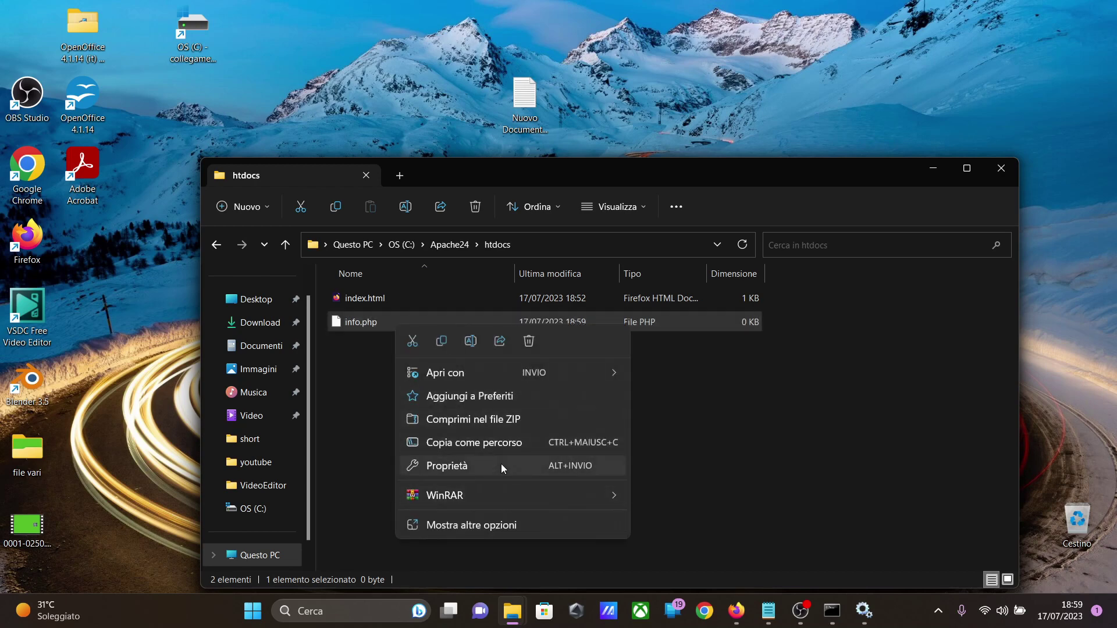
mouse_move(588, 371)
click(664, 374)
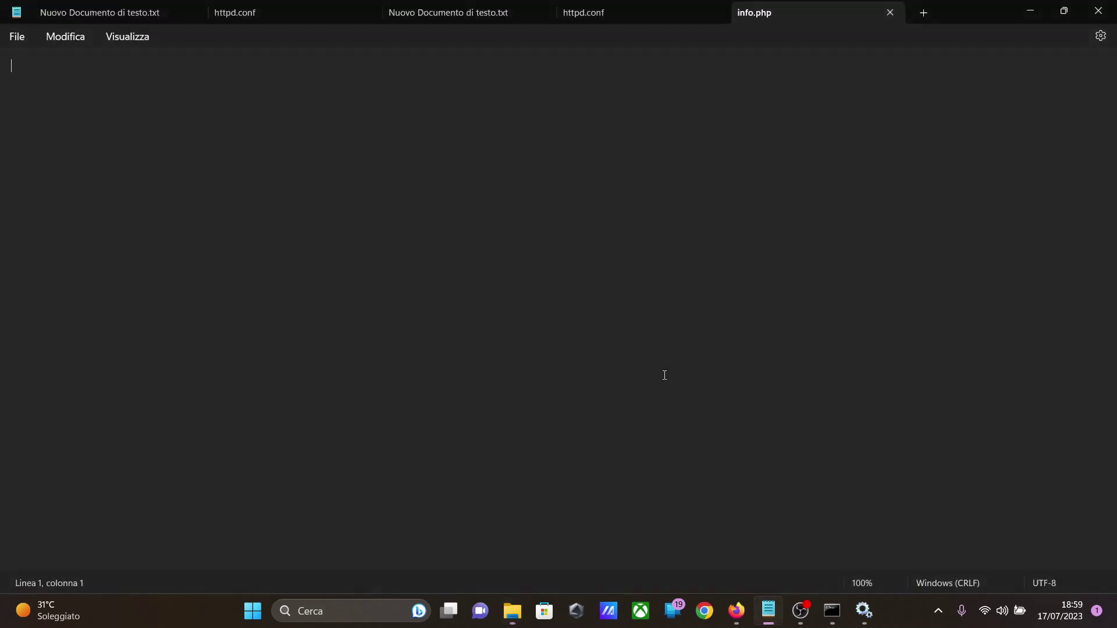
text(<?php)
key(Return)
key(Return)
text(?>)
click(62, 81)
text(echo )
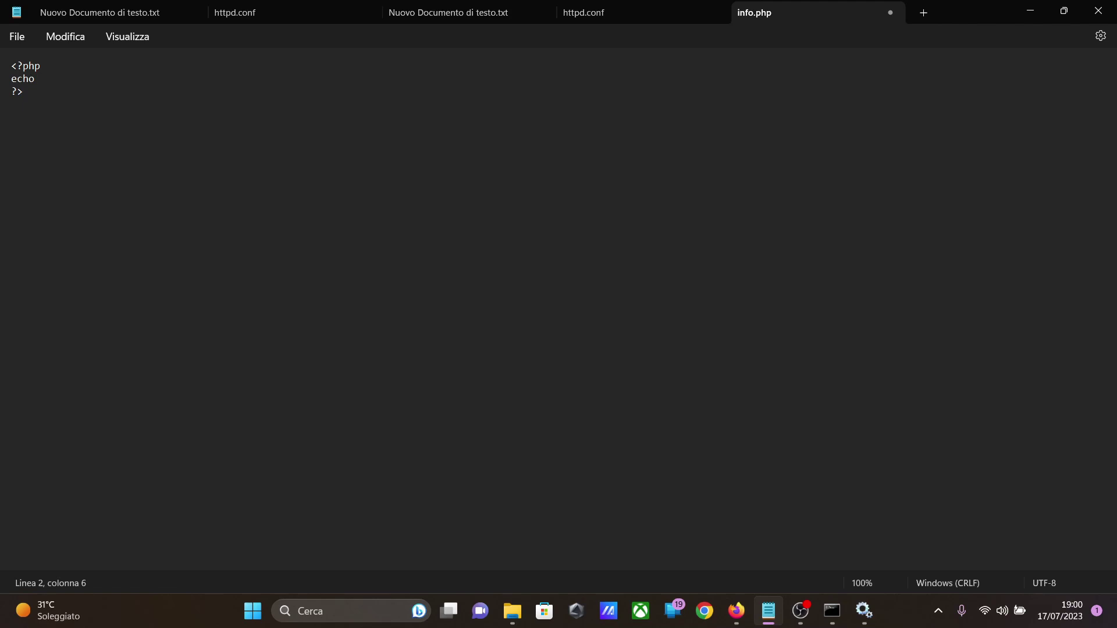
text(phpinfo();)
click(18, 37)
click(42, 136)
Step: Switch to Firefox, load localhost/info.php, look through the PHP information page and highlight the PHP version heading
click(736, 611)
click(290, 48)
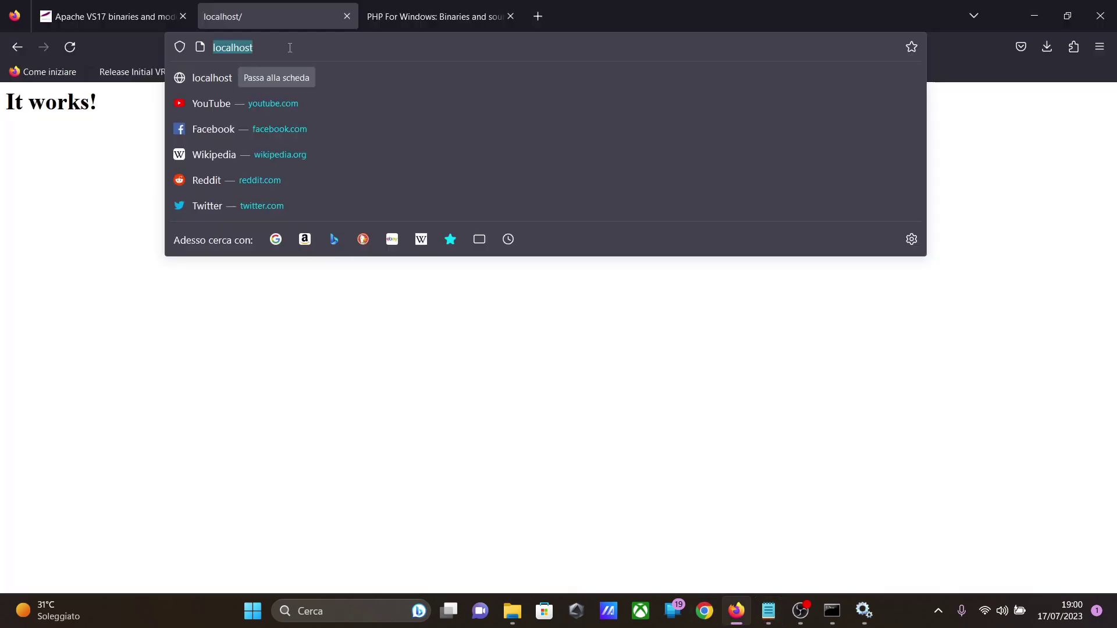
click(290, 47)
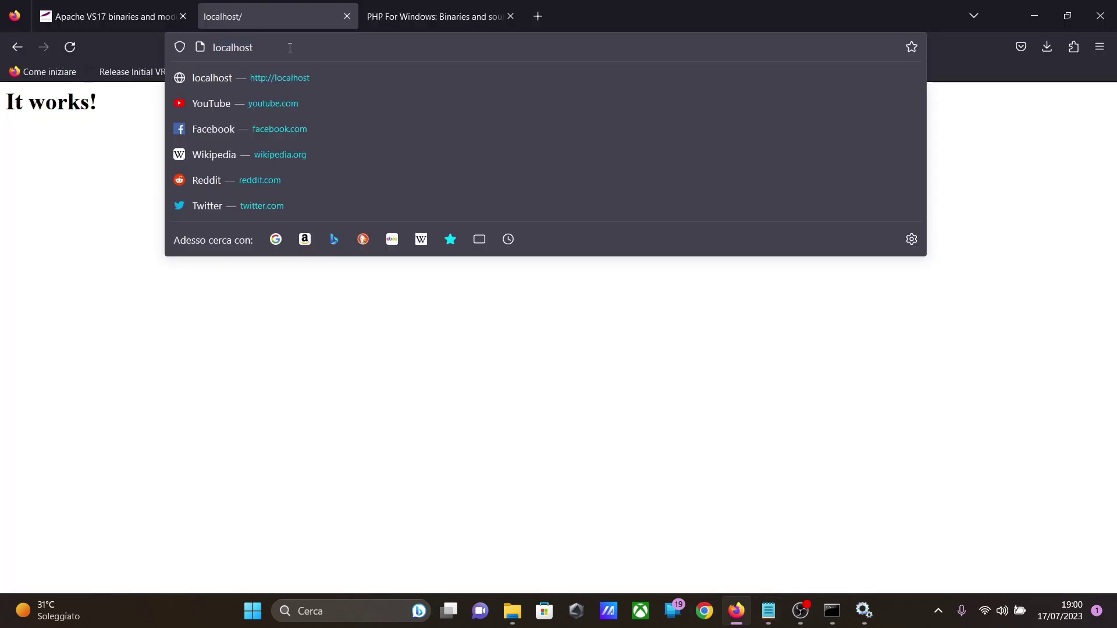
text(/in)
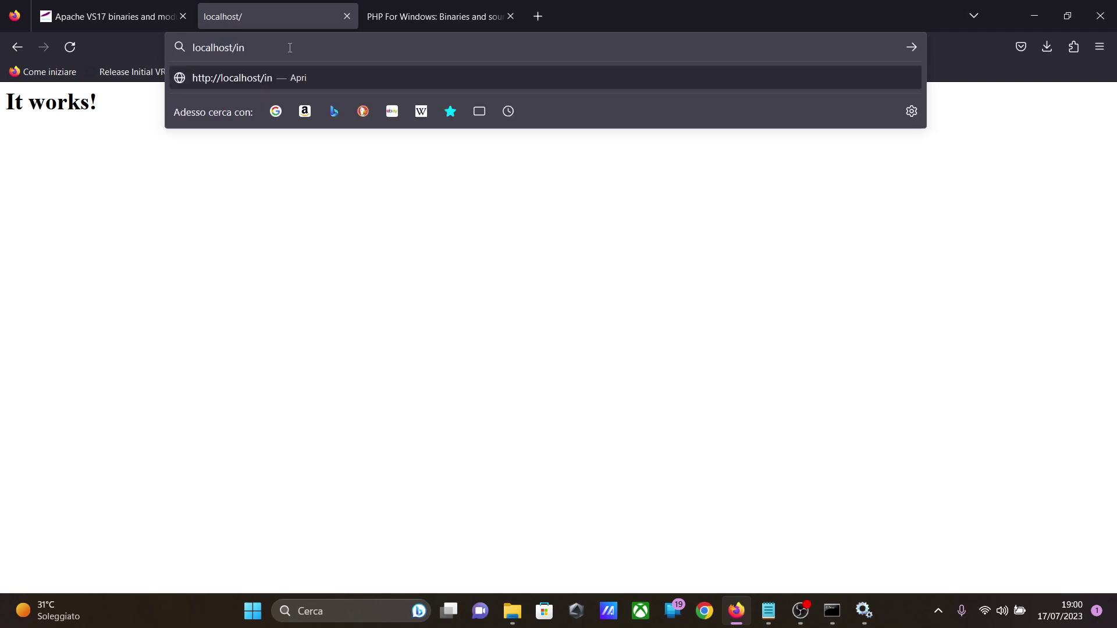
text(fo.php)
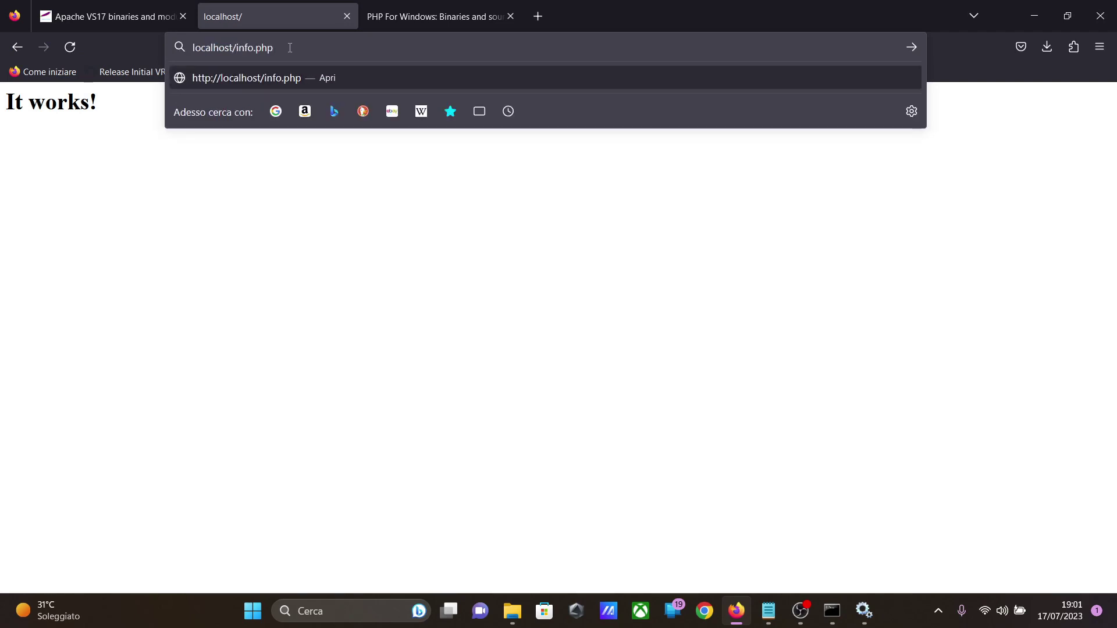
key(Return)
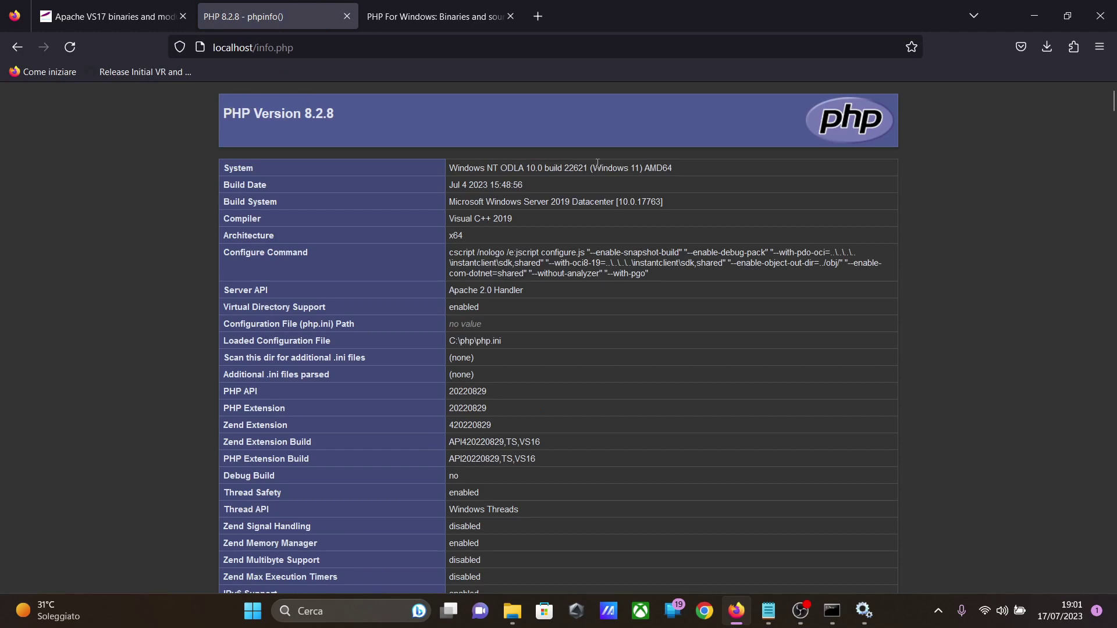
scroll(599, 172, down, 6)
scroll(599, 171, down, 4)
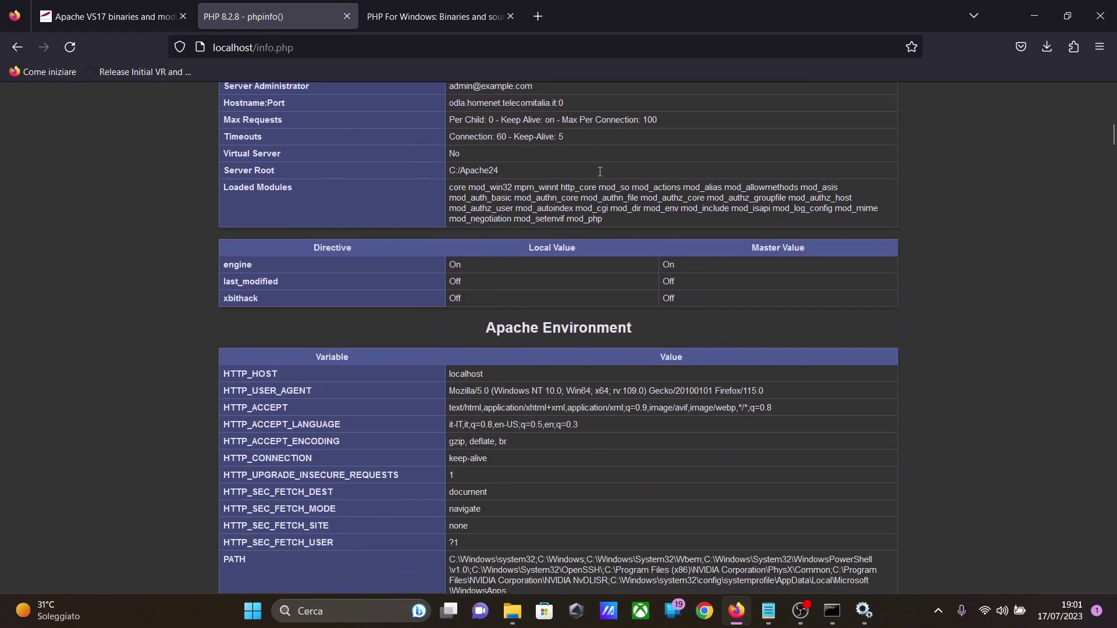
scroll(603, 193, up, 7)
scroll(602, 197, up, 3)
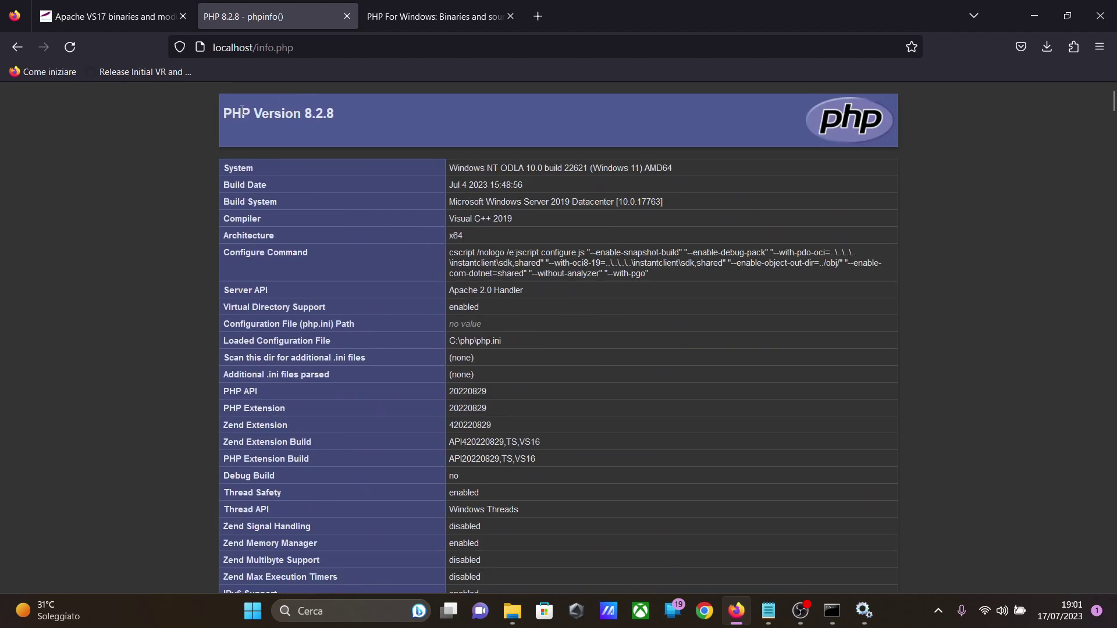
drag(224, 113, 334, 120)
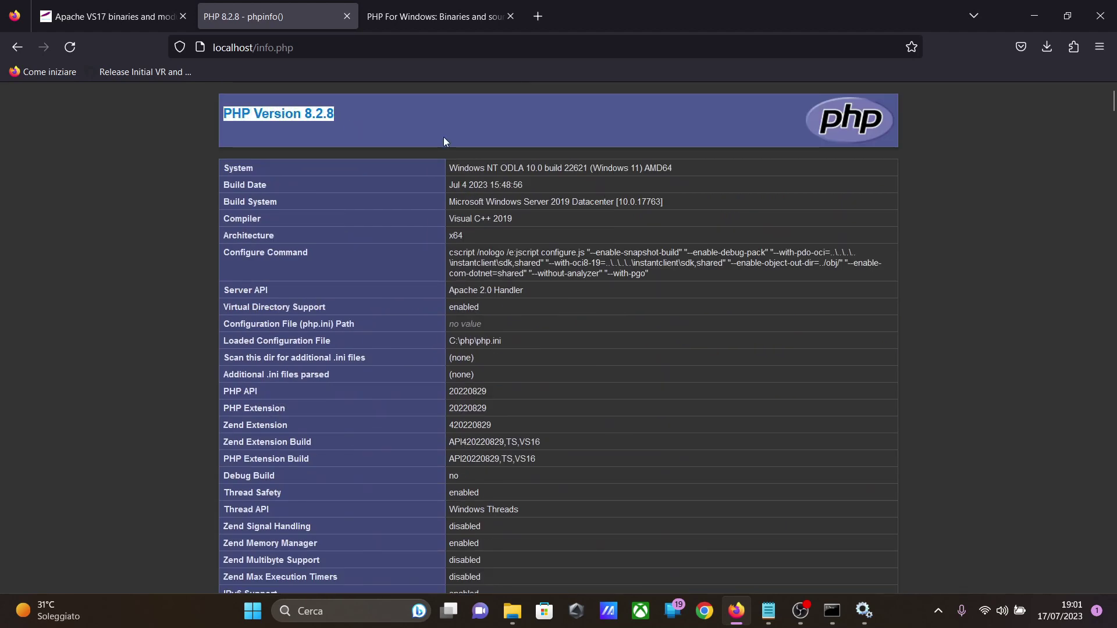
Step: Search for "mysql server download" in a new browser tab and open the Download MySQL Community Server page on dev.mysql.com
click(538, 16)
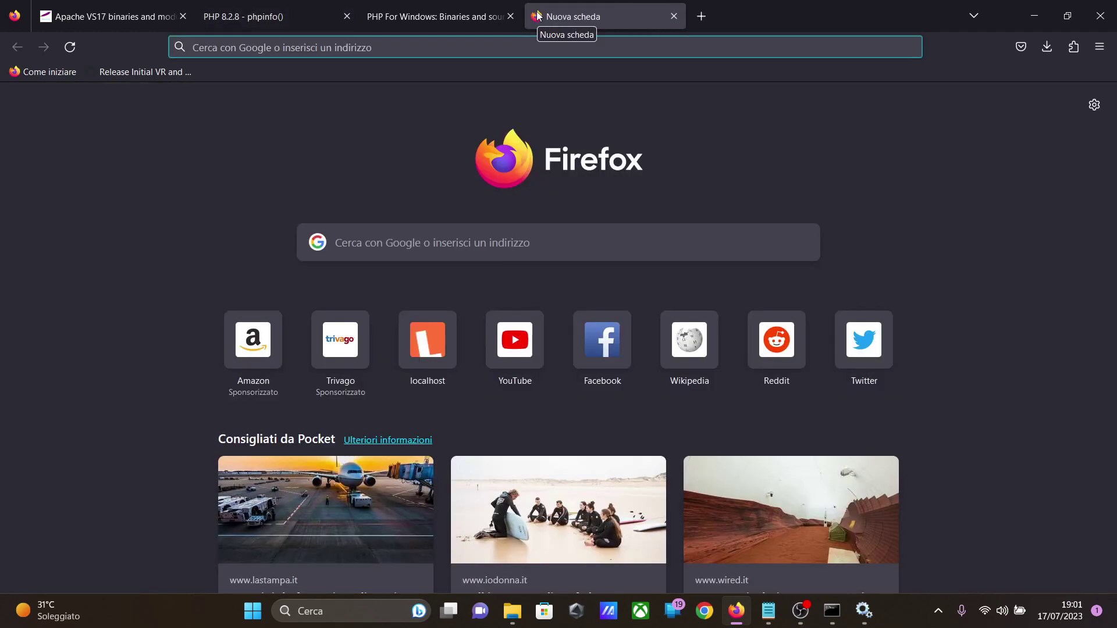
text(mysql)
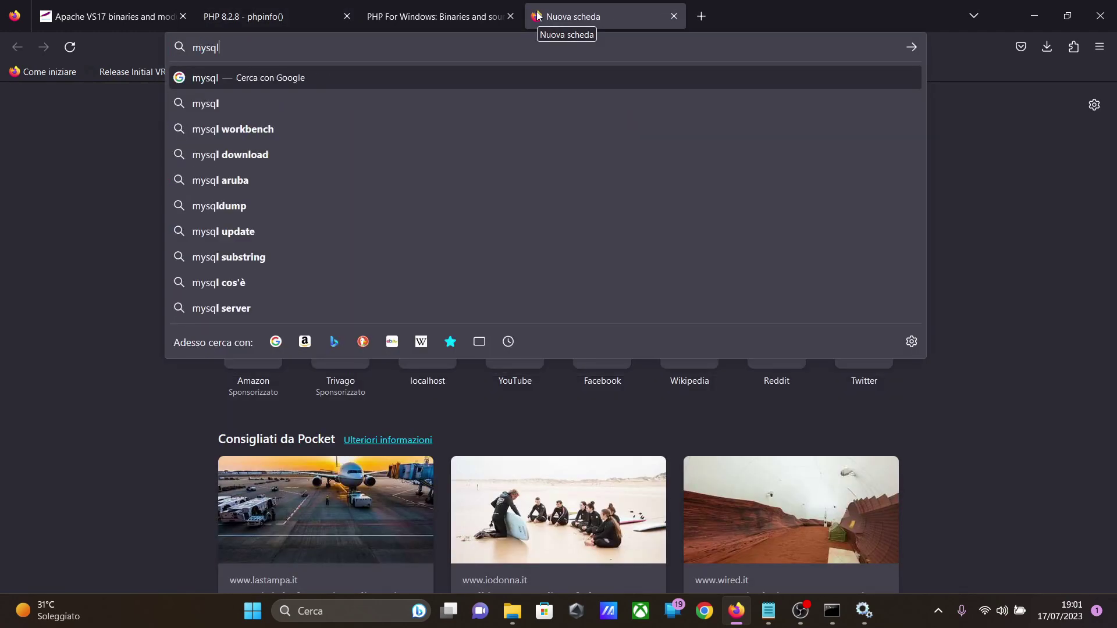
text( server download)
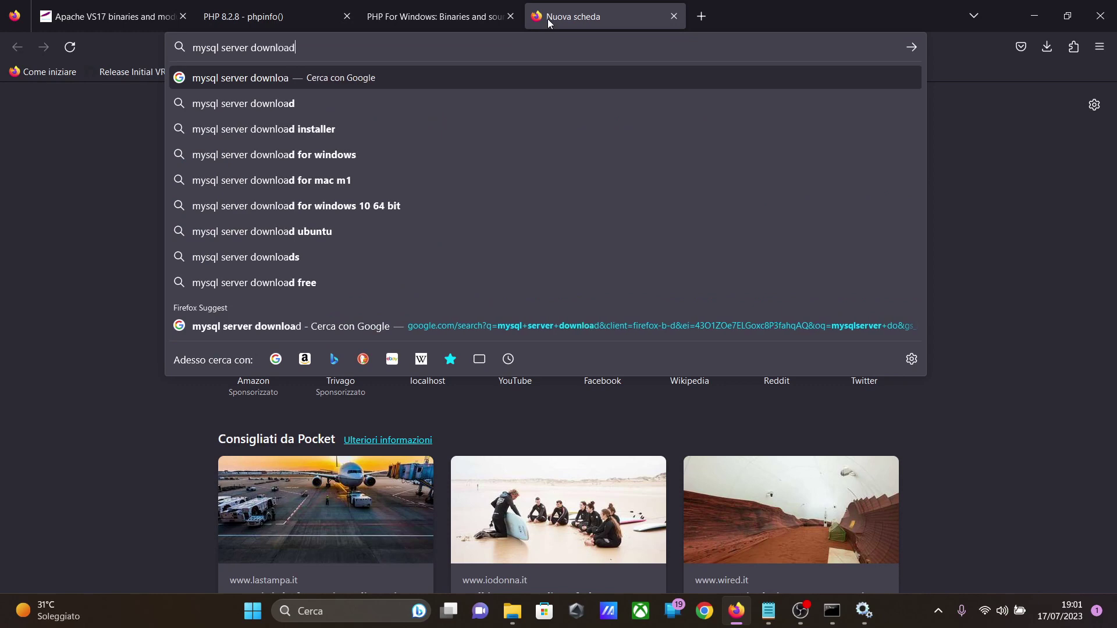
key(Return)
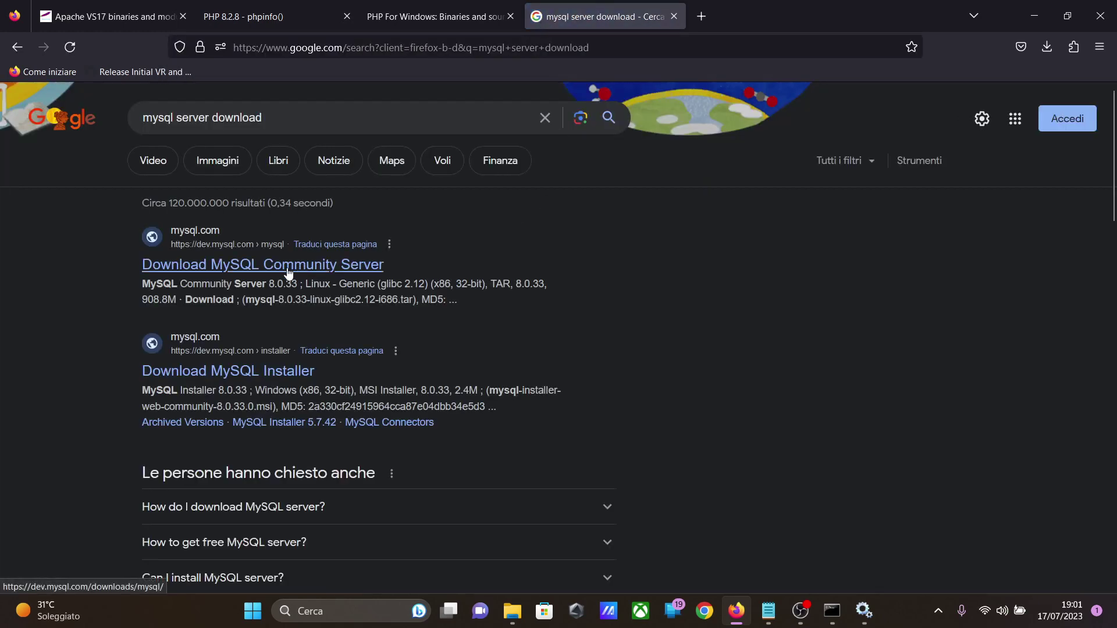
click(287, 269)
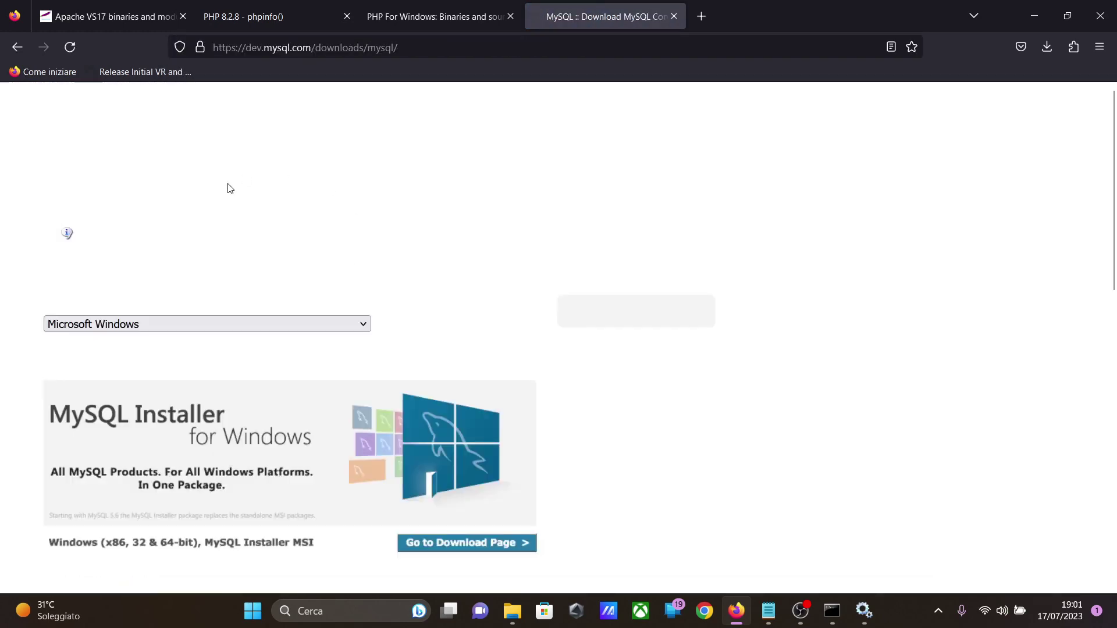
scroll(456, 293, down, 1)
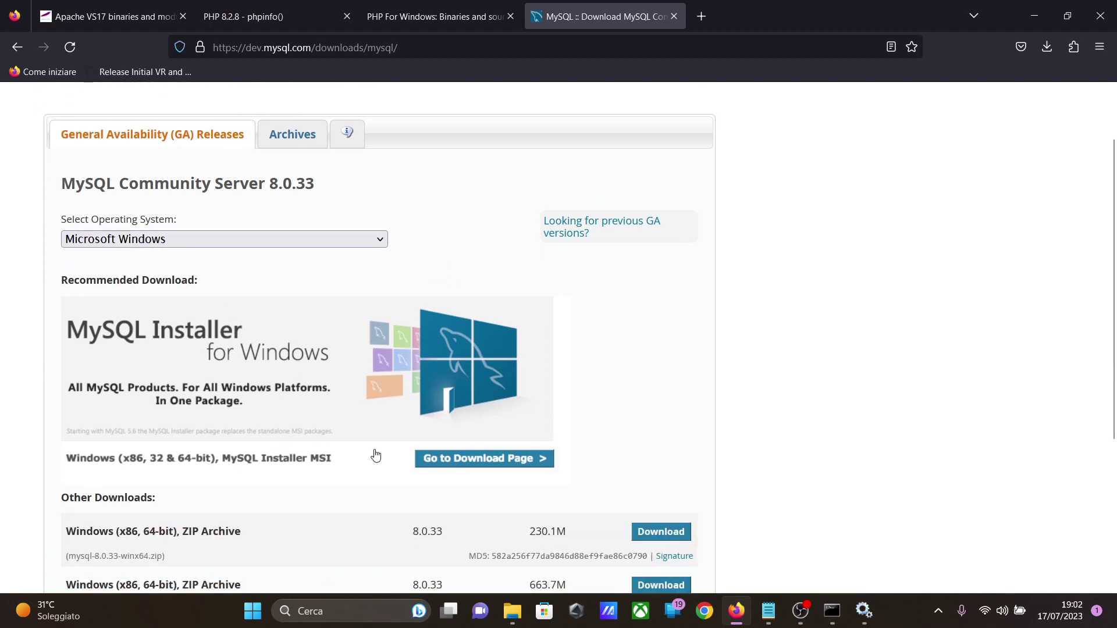
Step: Go to the MySQL Installer page and download the 428.3M Windows MSI (mysql-installer-community-8.0.33.0.msi) without logging in to an Oracle account
click(497, 460)
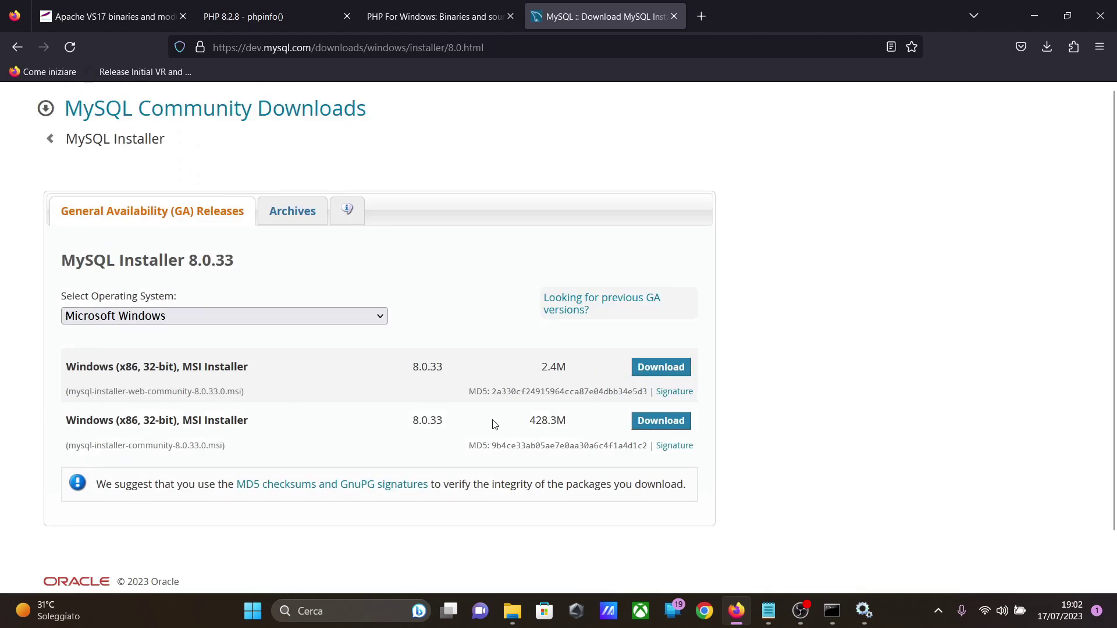
drag(528, 424, 567, 424)
click(661, 421)
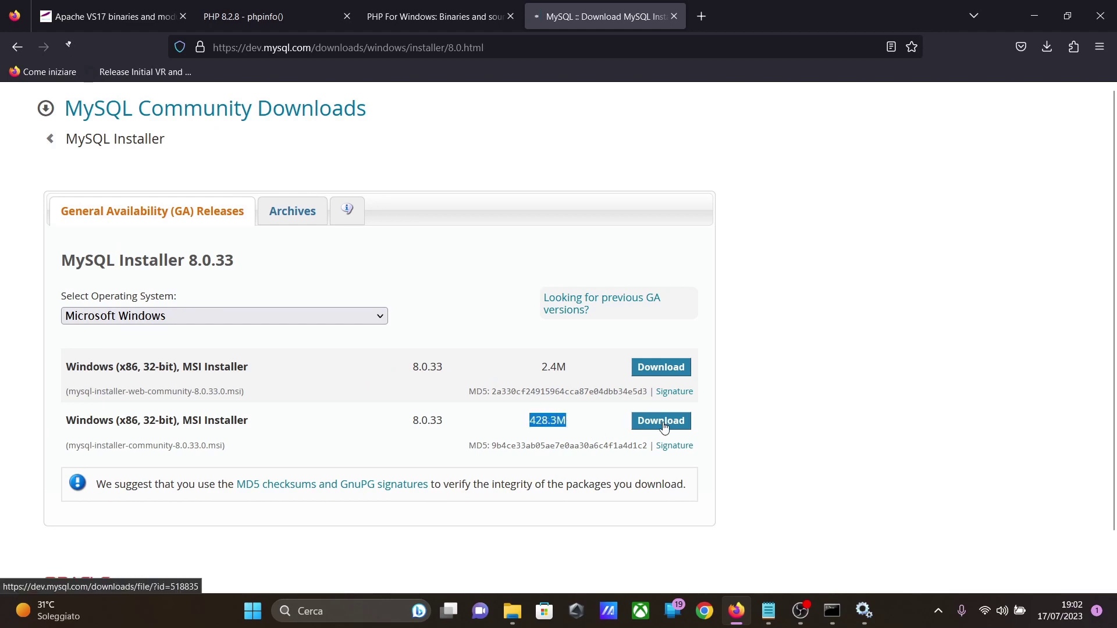
click(166, 470)
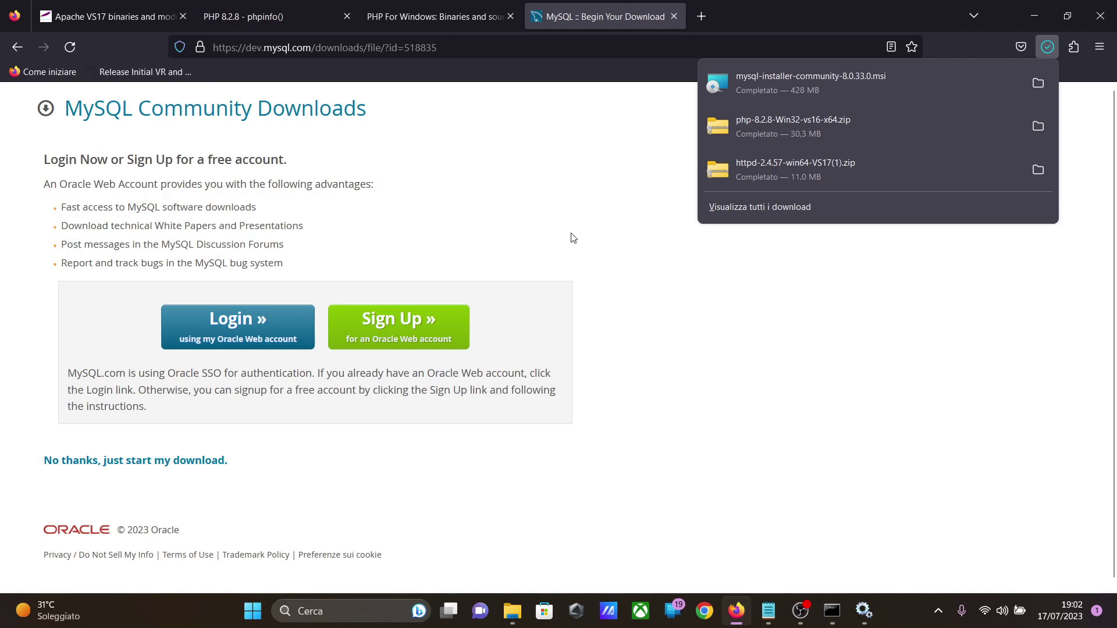
Step: Launch the downloaded mysql-installer-community-8.0.33.0.msi and install MySQL Server 8.0.33 using the Server only setup type
click(832, 88)
click(662, 330)
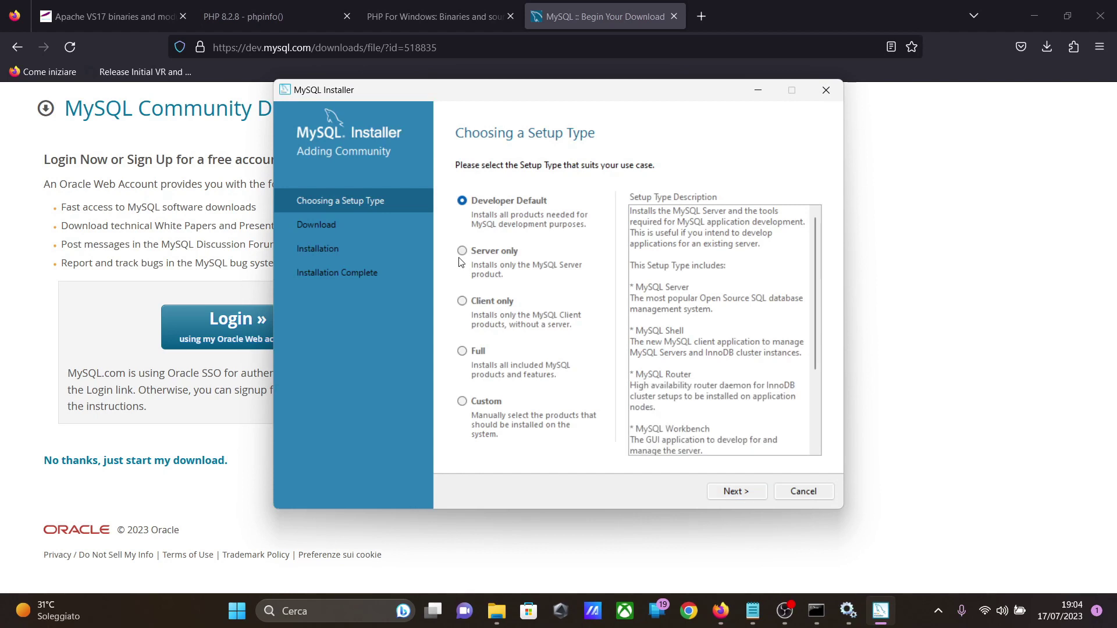
click(463, 251)
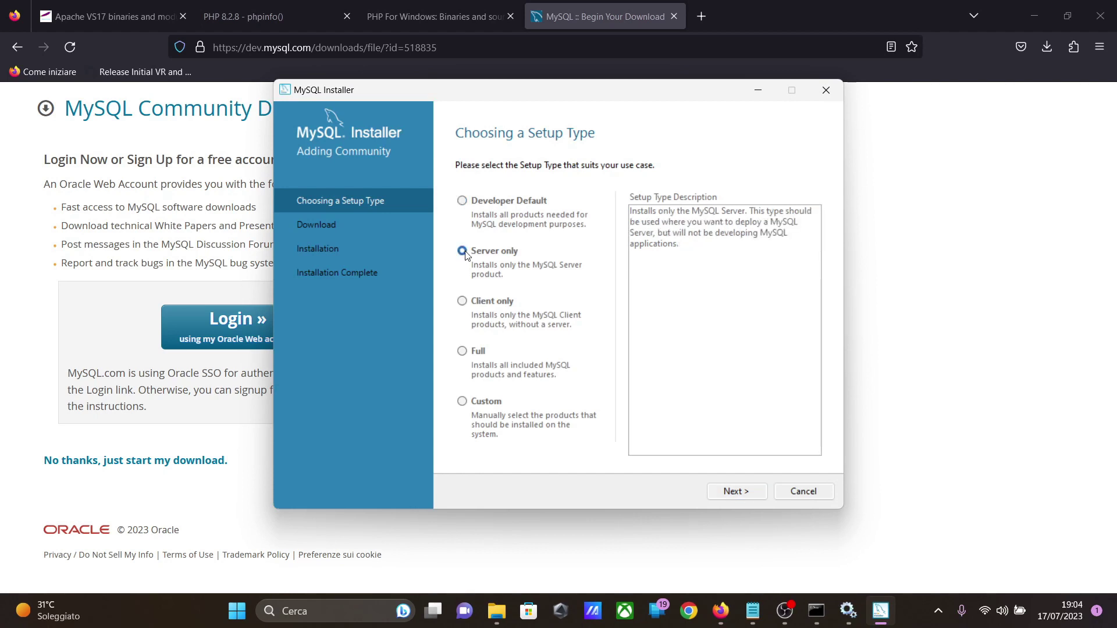
click(762, 492)
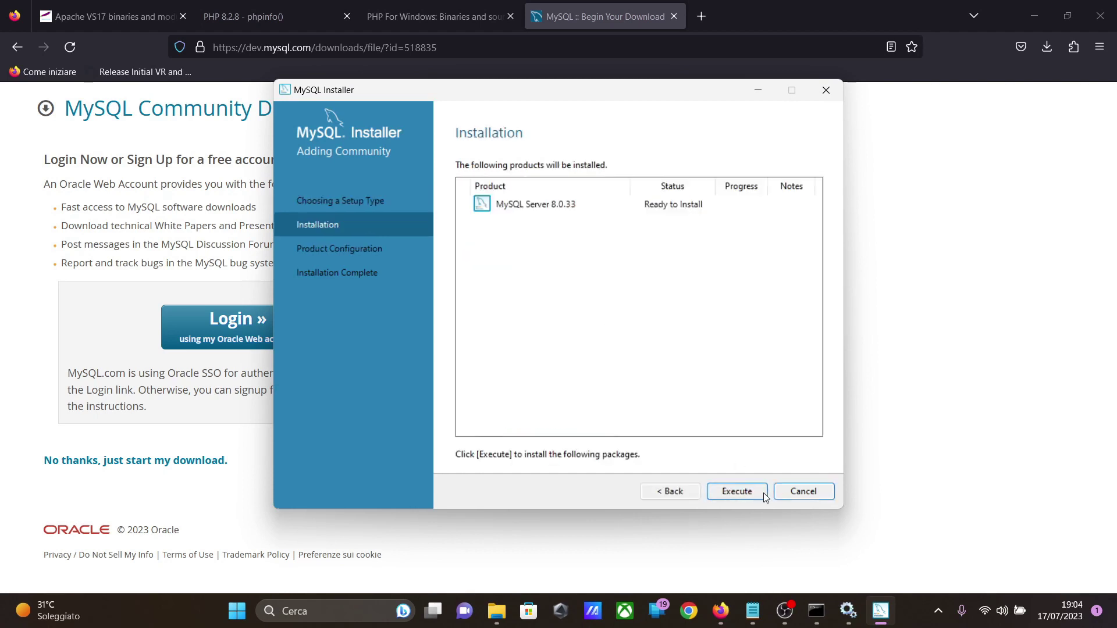
click(763, 494)
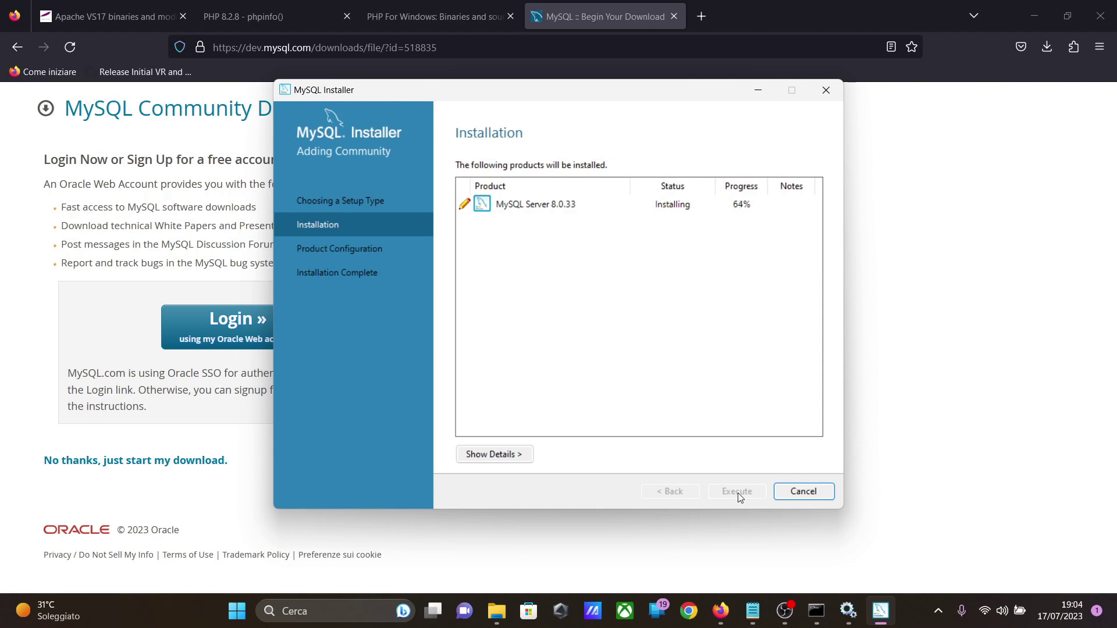
click(737, 493)
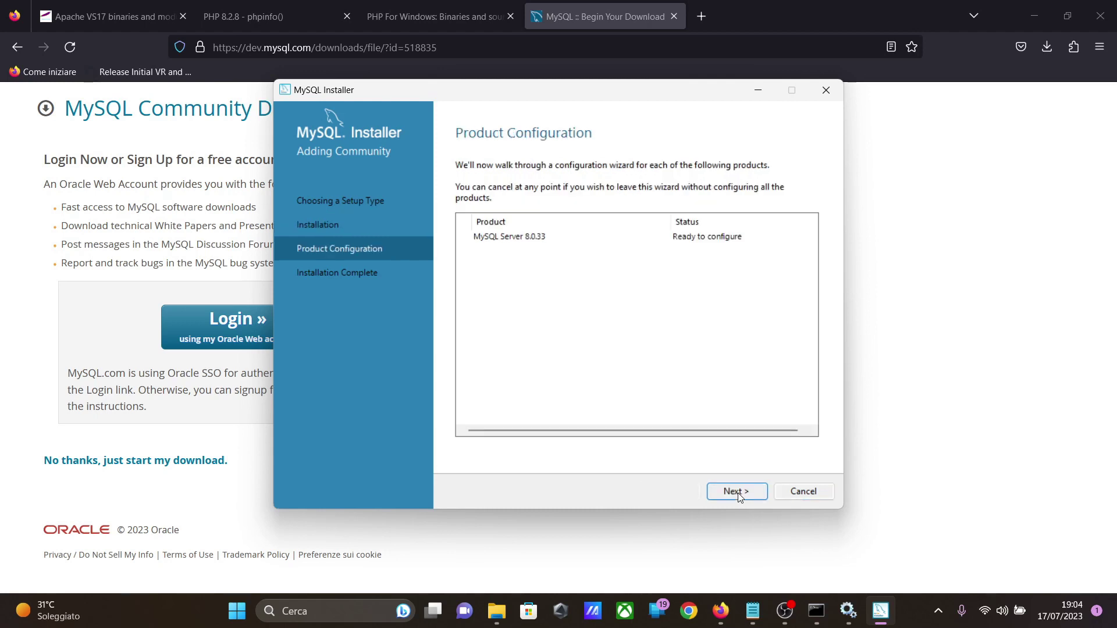
Step: Start configuring MySQL Server and set the config type to Server Computer, keeping the default TCP/IP port 3306
click(738, 493)
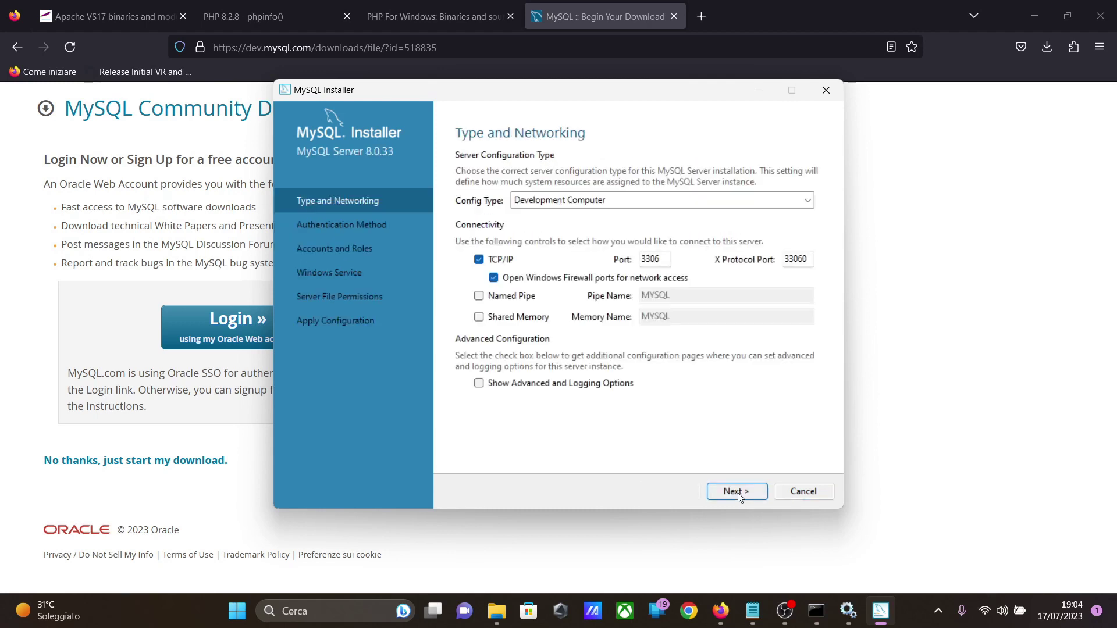
click(614, 203)
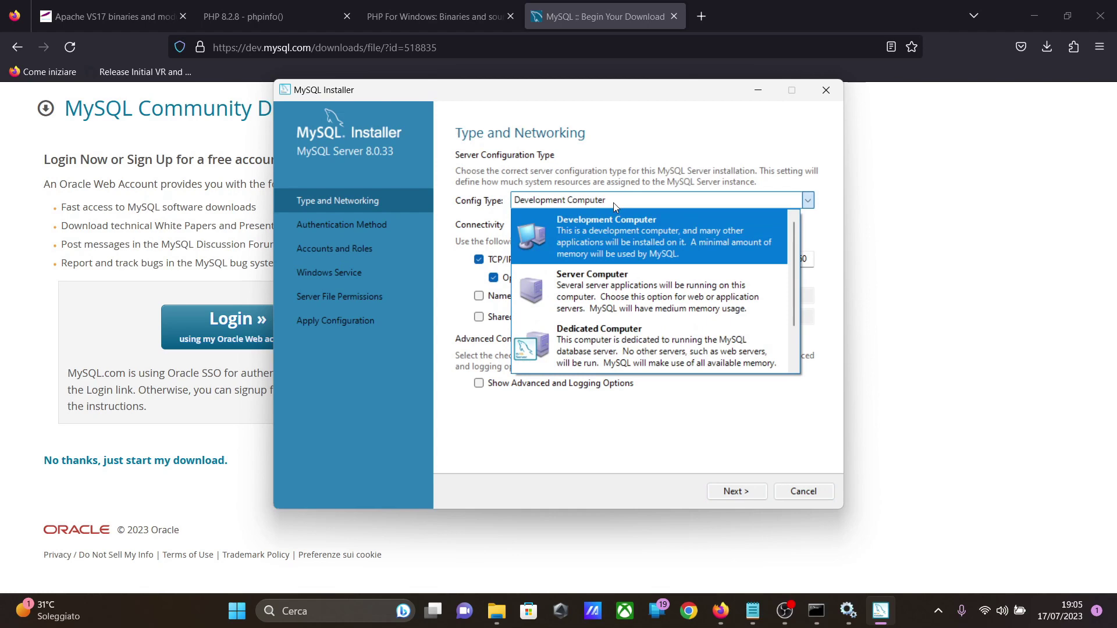
click(611, 298)
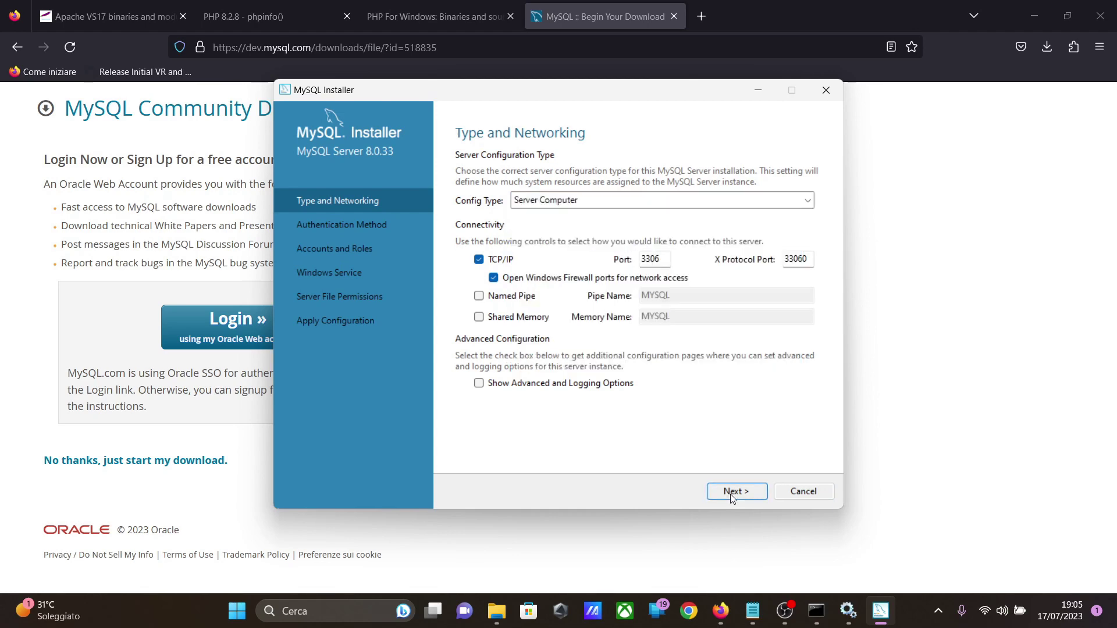
click(731, 491)
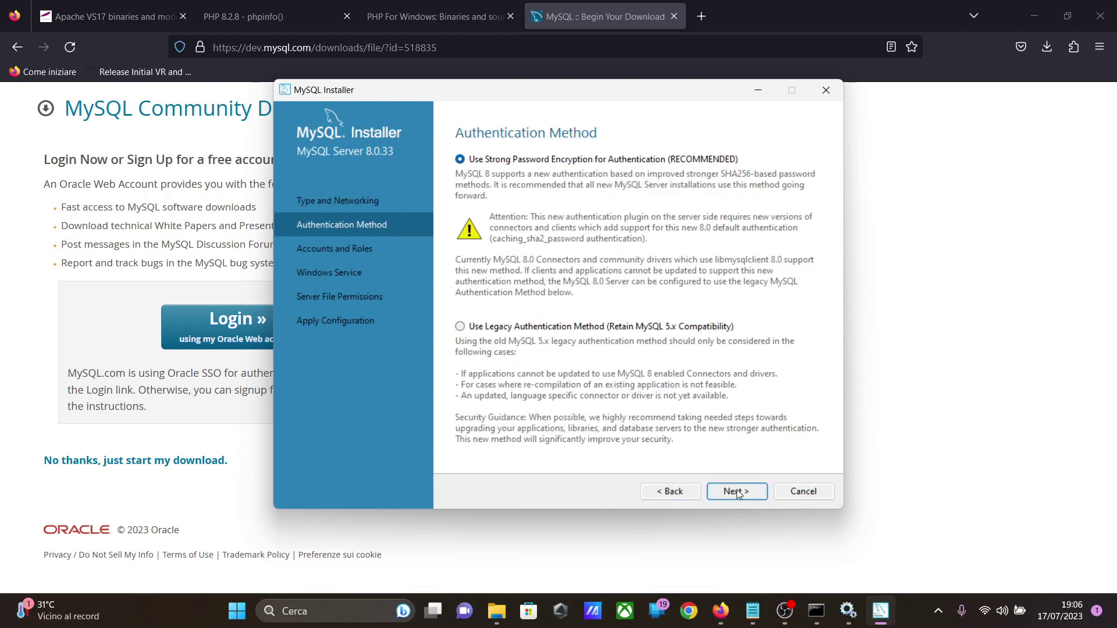
Step: Accept strong password encryption for authentication, then enter and repeat the MySQL root password
click(735, 492)
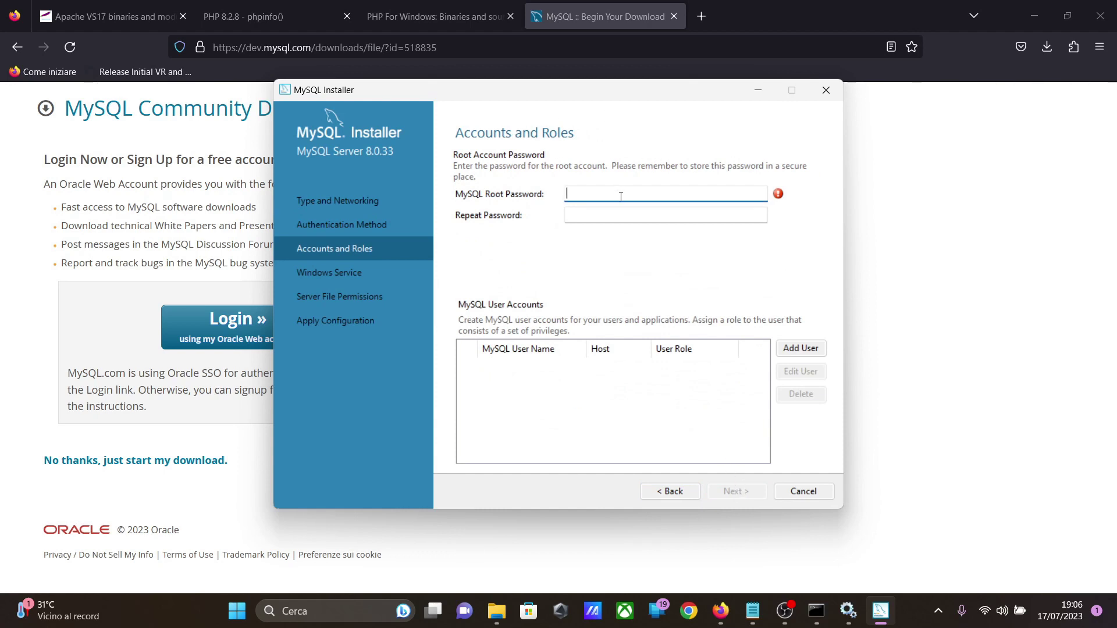
text(•••)
click(614, 216)
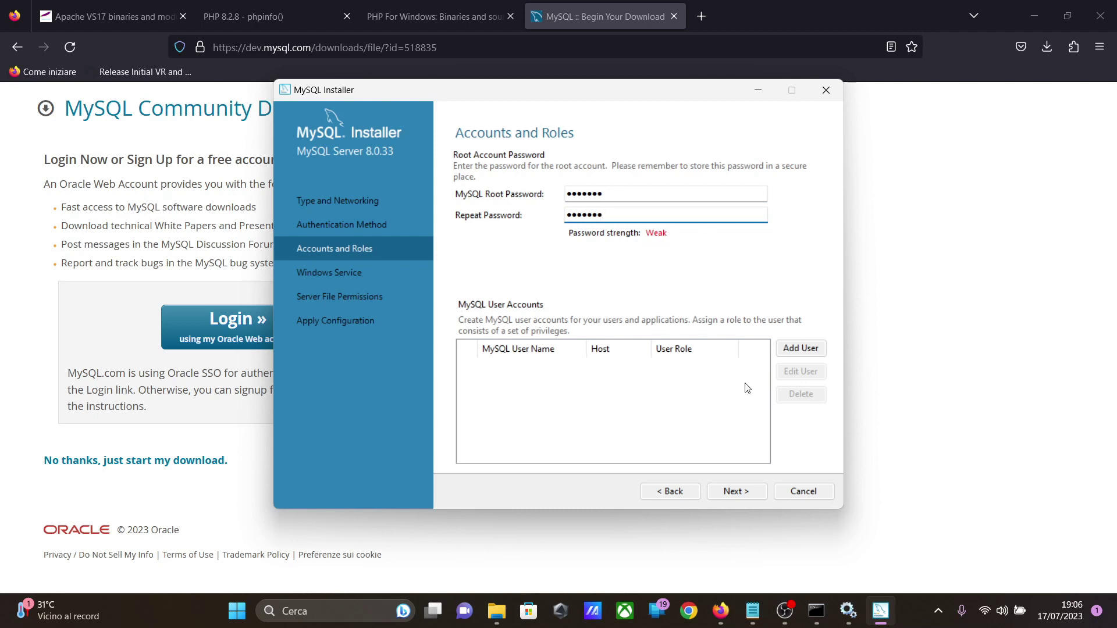
click(750, 494)
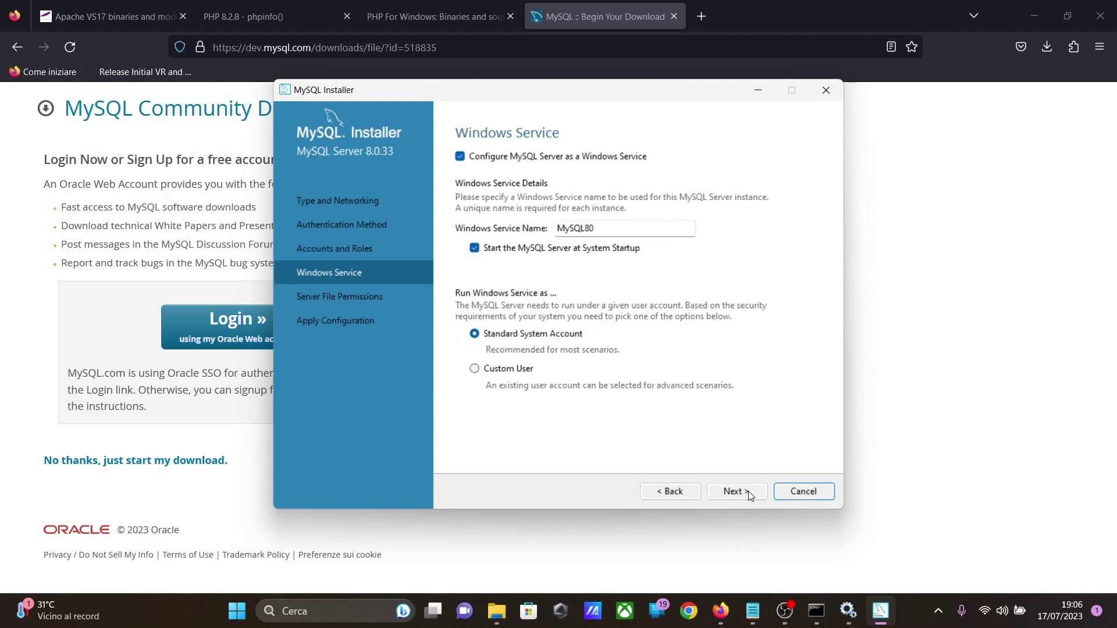
Step: Apply the server configuration with the default MySQL80 Windows service and full-access file permissions, and finish the installer
click(750, 494)
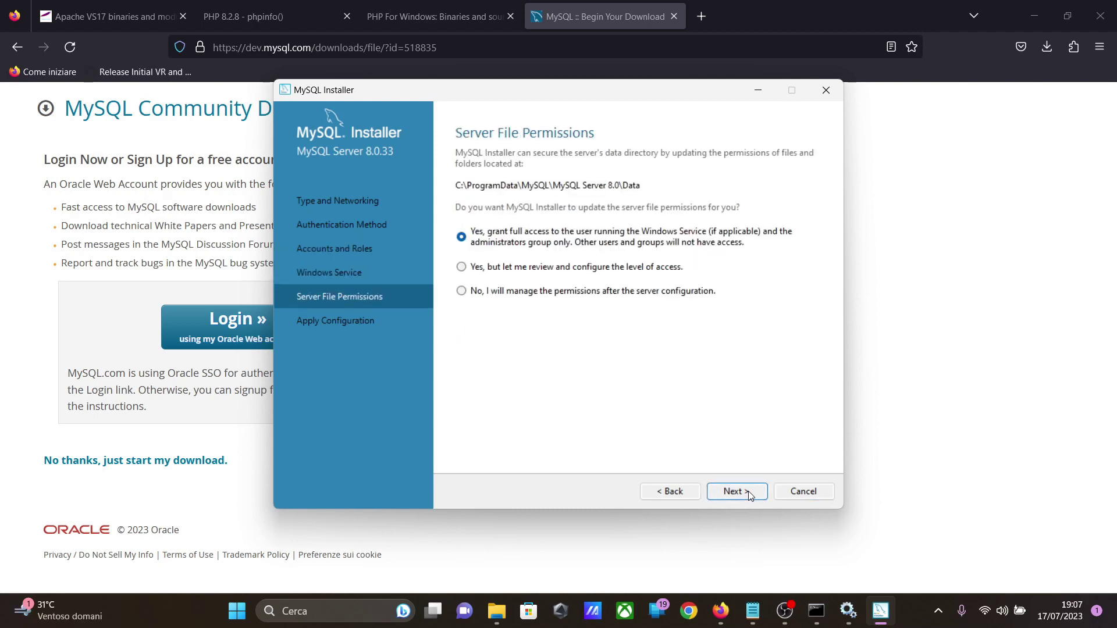
click(750, 494)
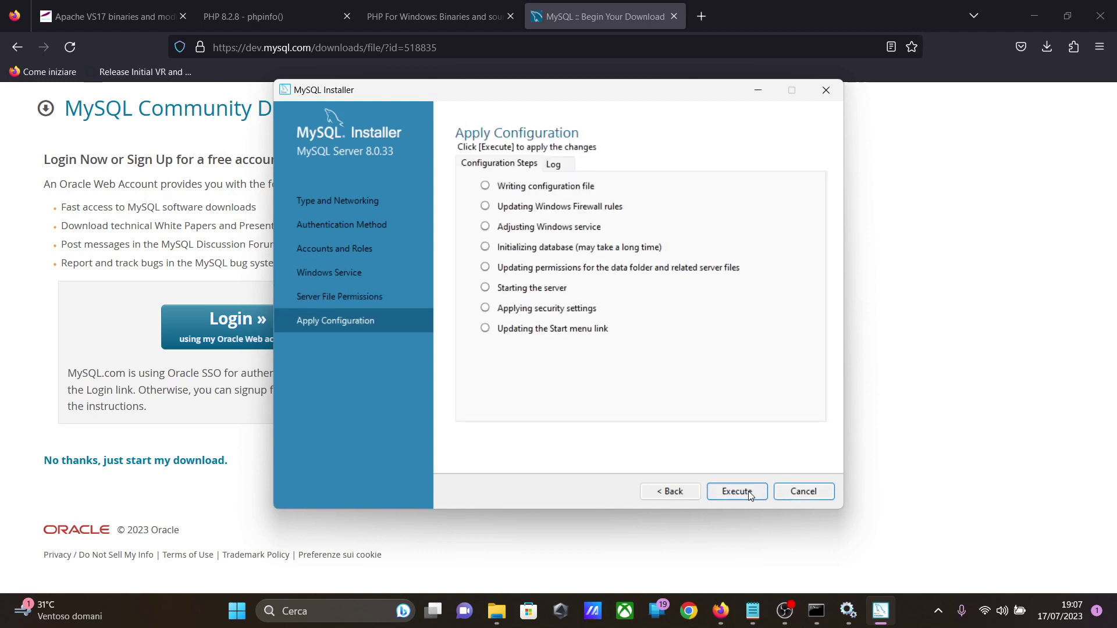
click(737, 492)
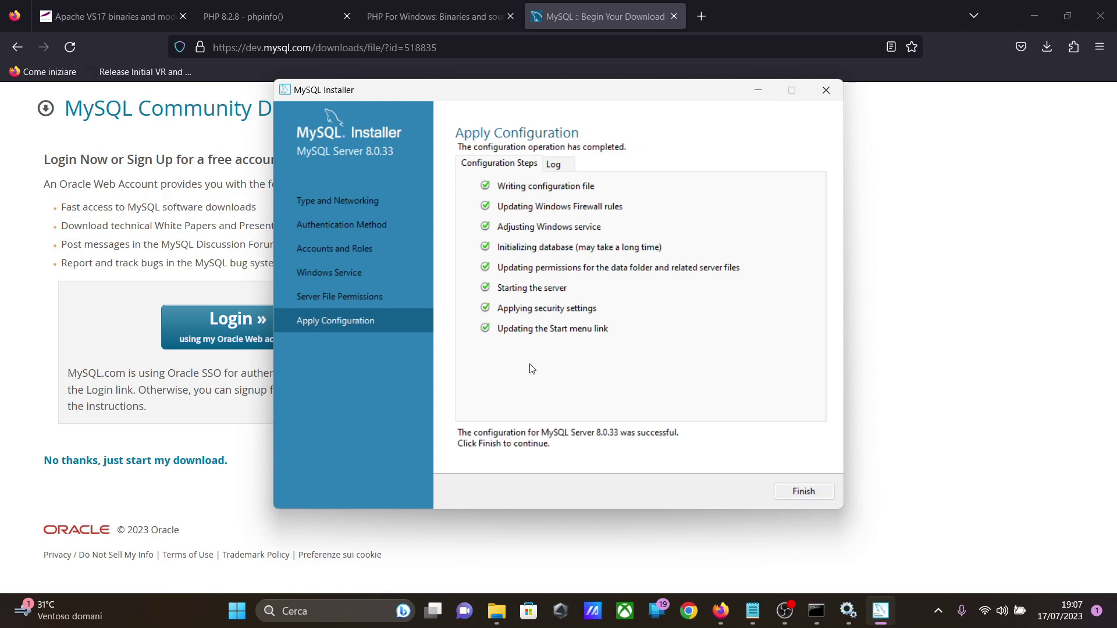
click(787, 493)
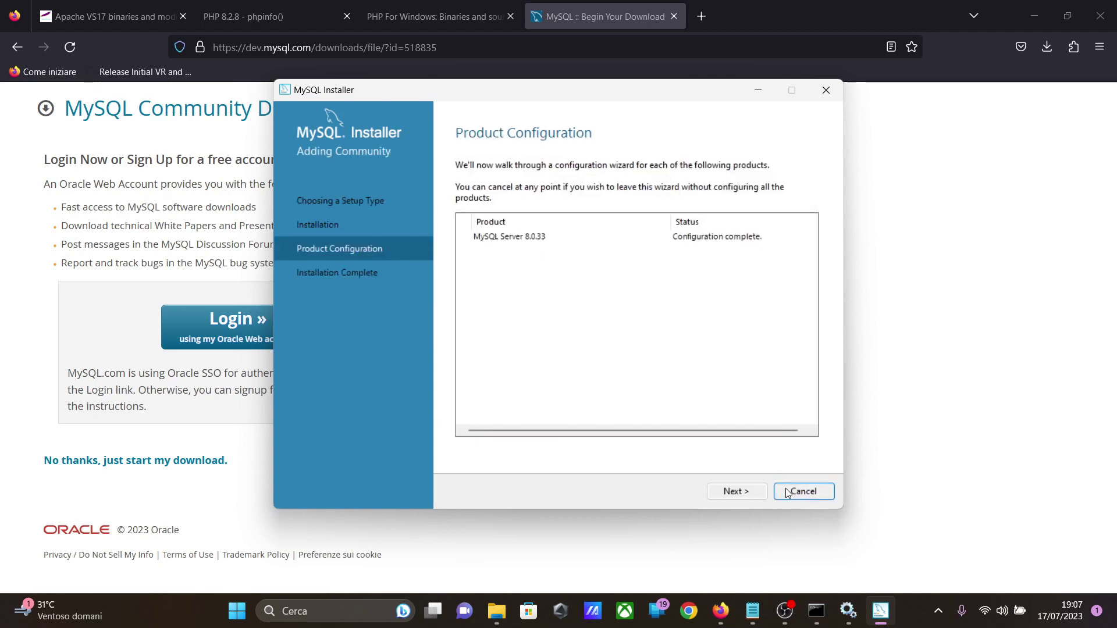
click(754, 495)
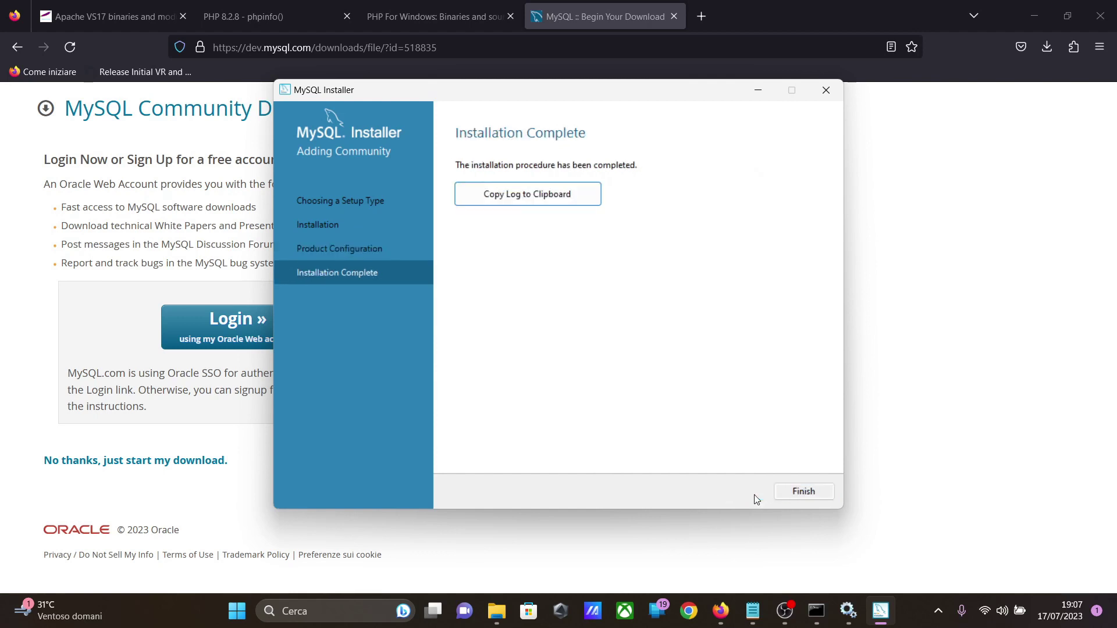
click(789, 495)
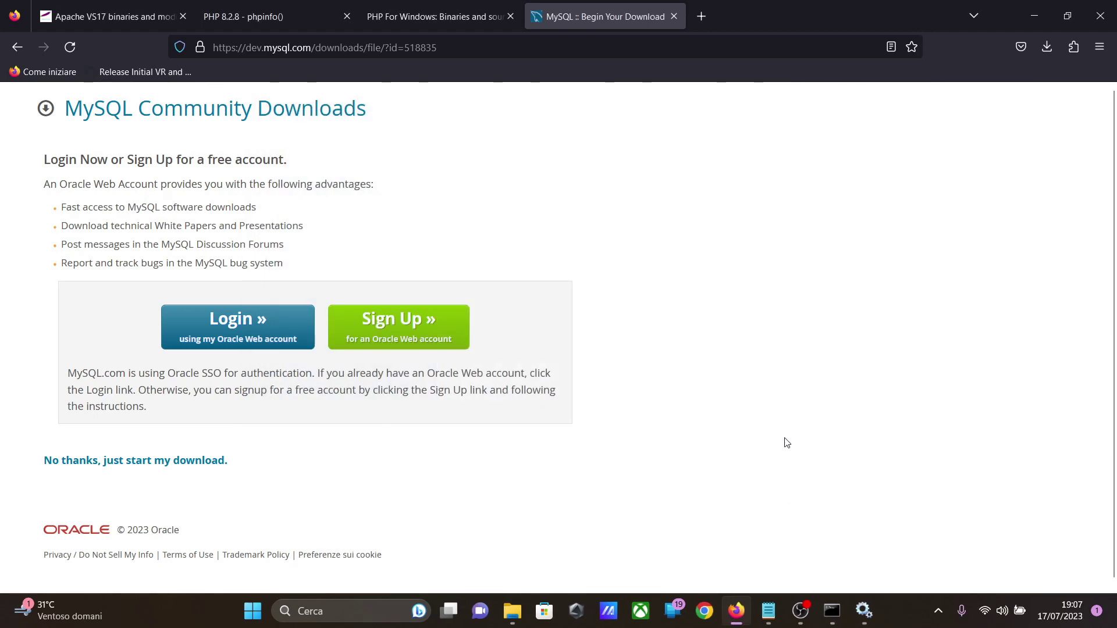
Step: Search for "phpmyadmin download" in a new browser tab and download phpMyAdmin 5.2.1 from phpmyadmin.net
click(702, 17)
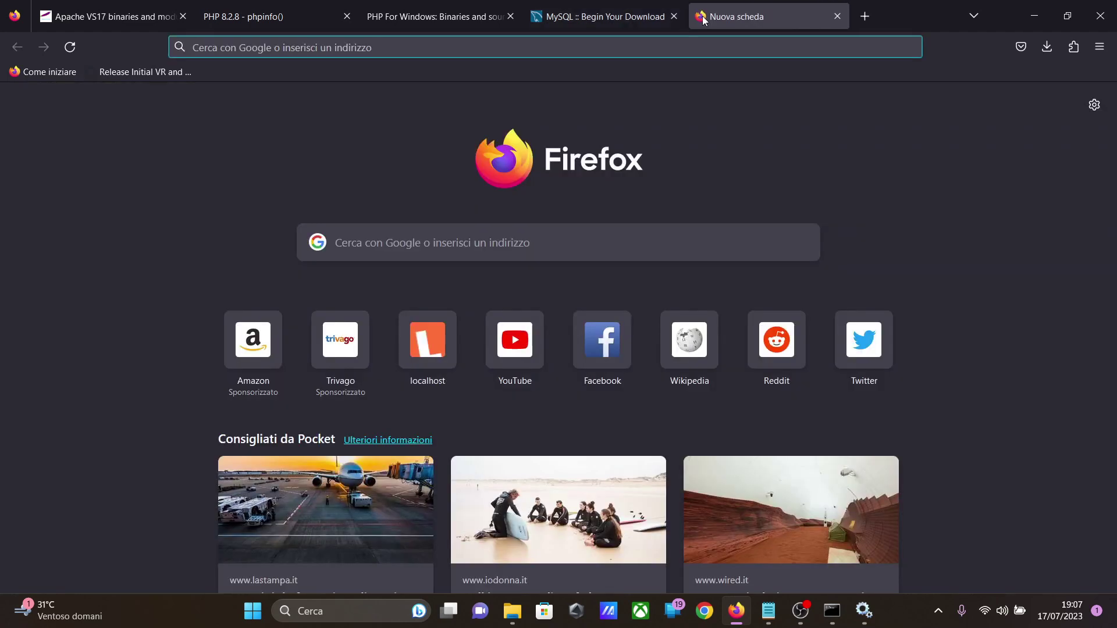
text(php)
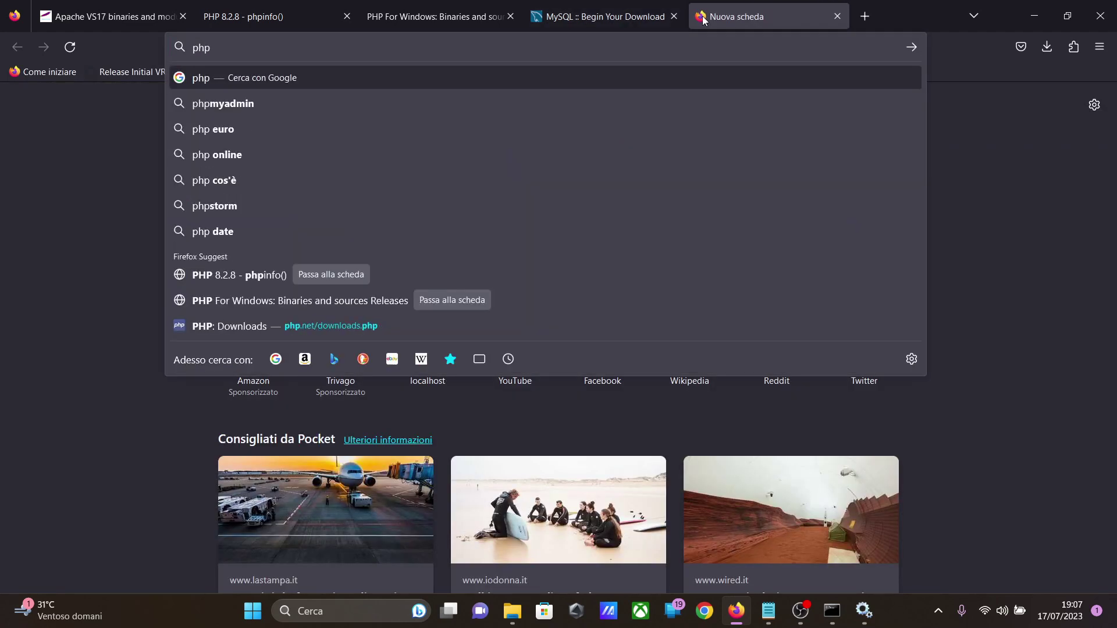
text(myadmin do)
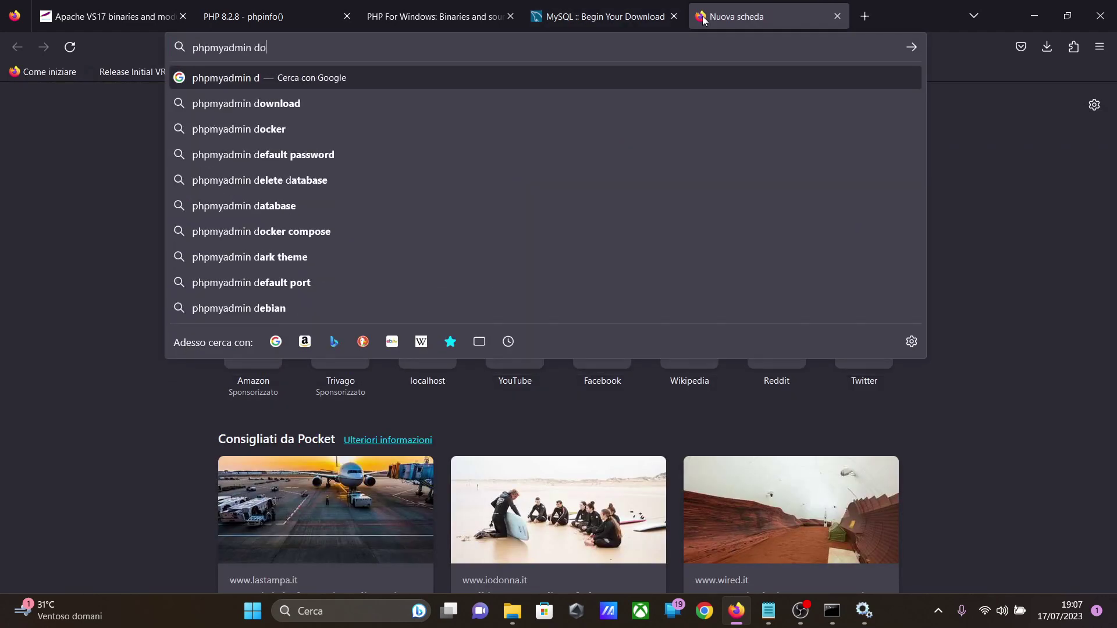
text(wnload)
key(Return)
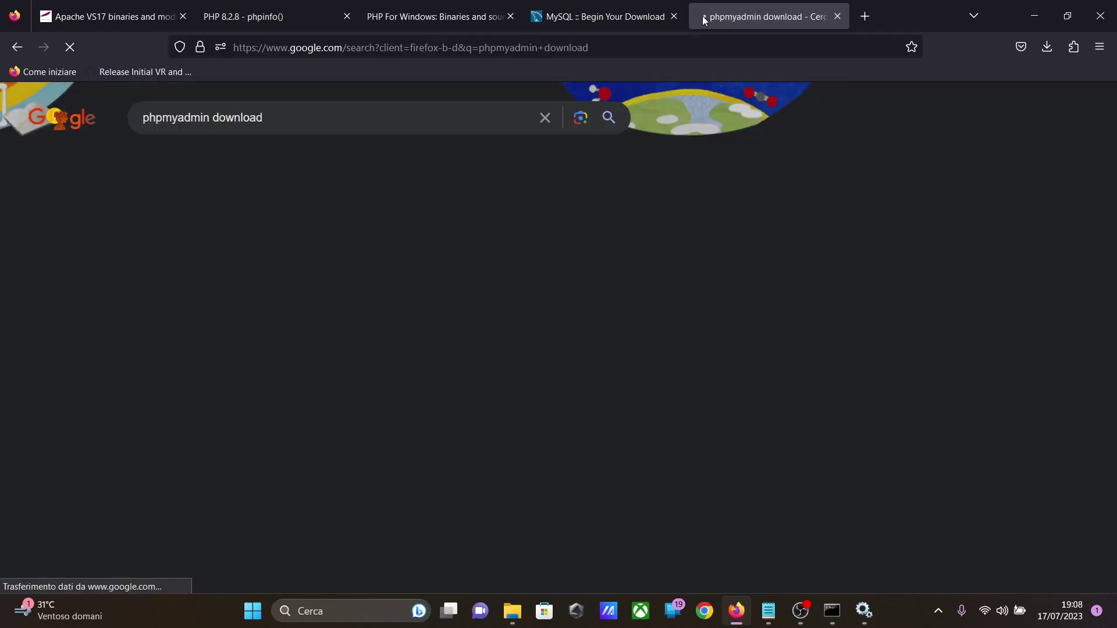
click(257, 265)
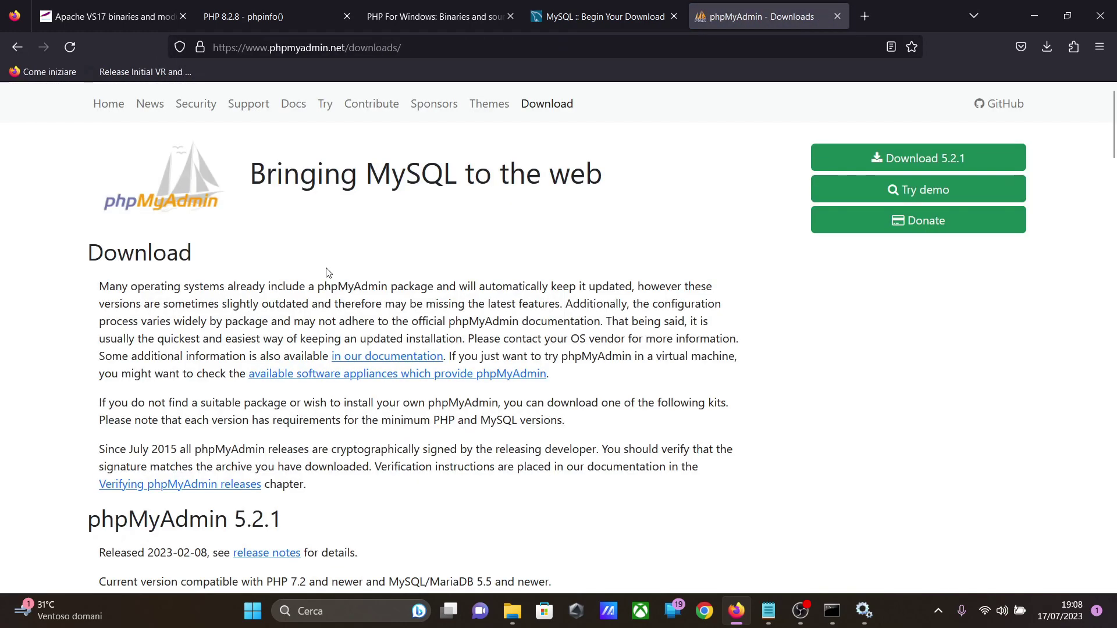
click(880, 150)
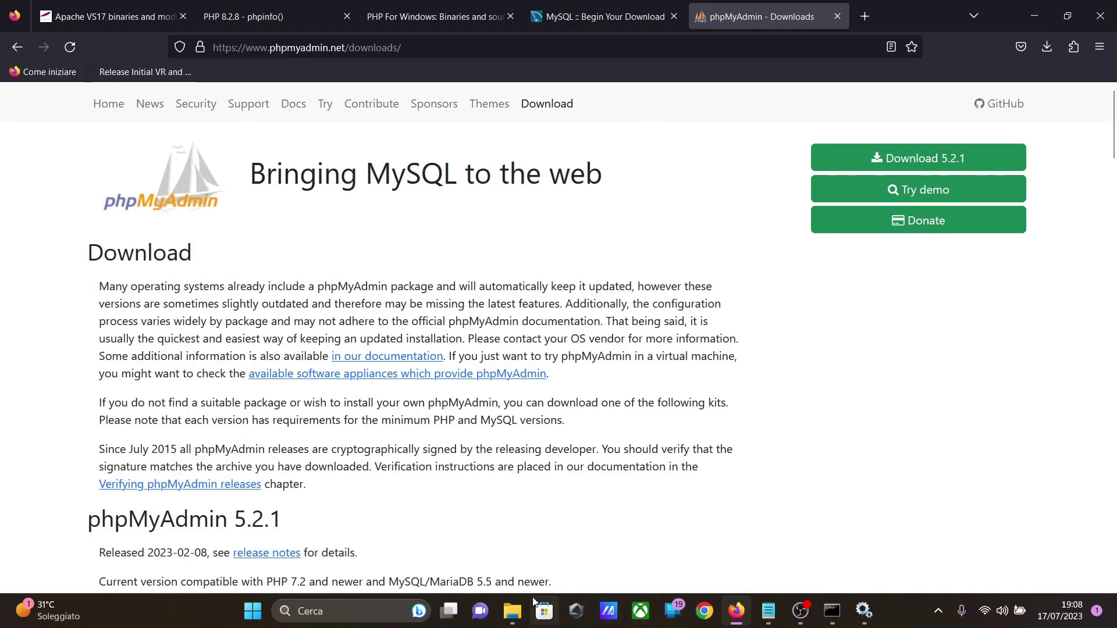
Step: Switch to File Explorer and extract phpMyAdmin-5.2.1-all-languages.zip from the Download folder into C:\Apache24\htdocs
click(519, 620)
click(431, 506)
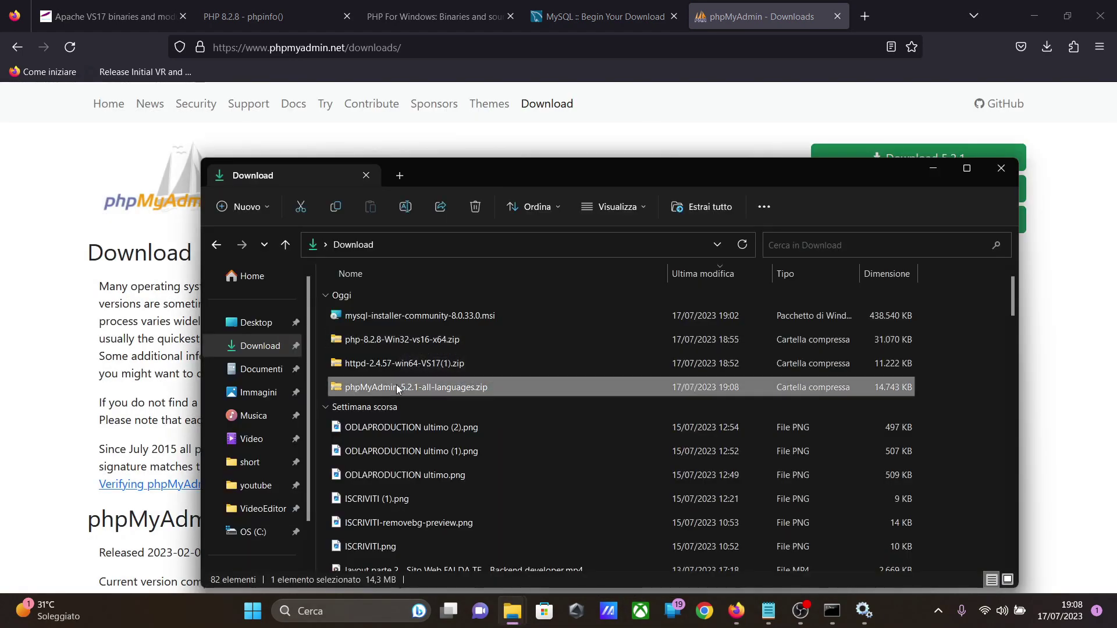
right_click(399, 389)
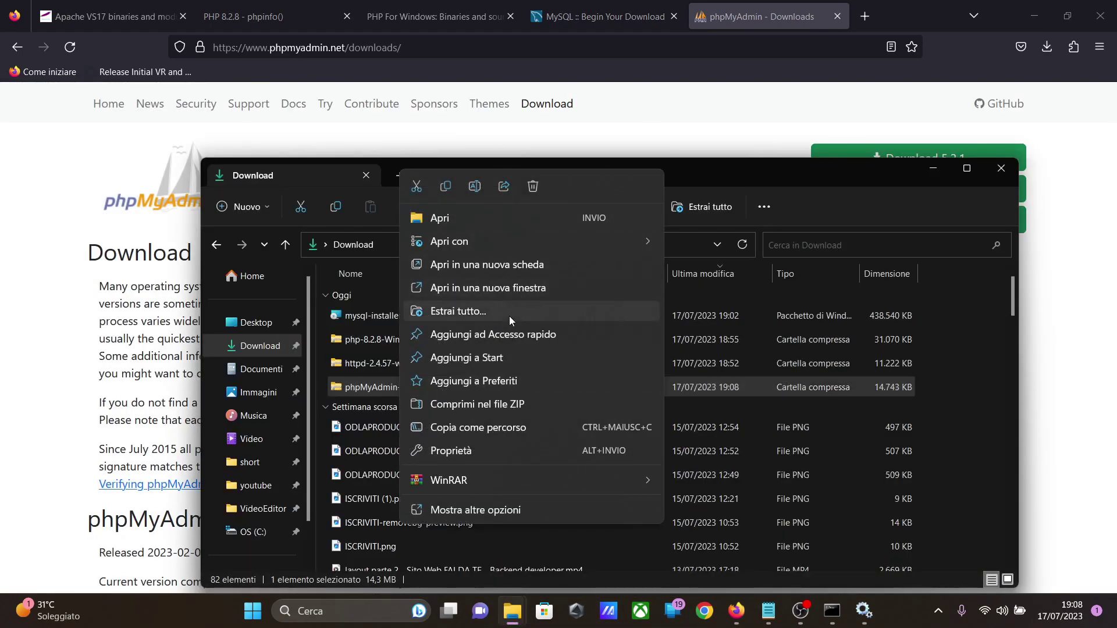
click(510, 315)
click(700, 240)
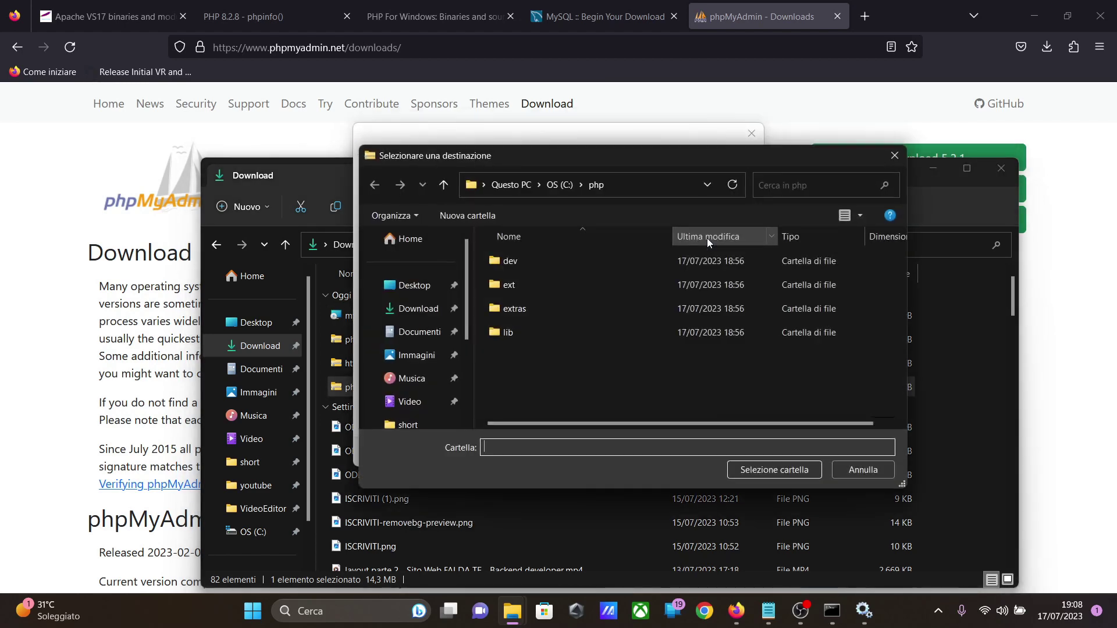
click(560, 184)
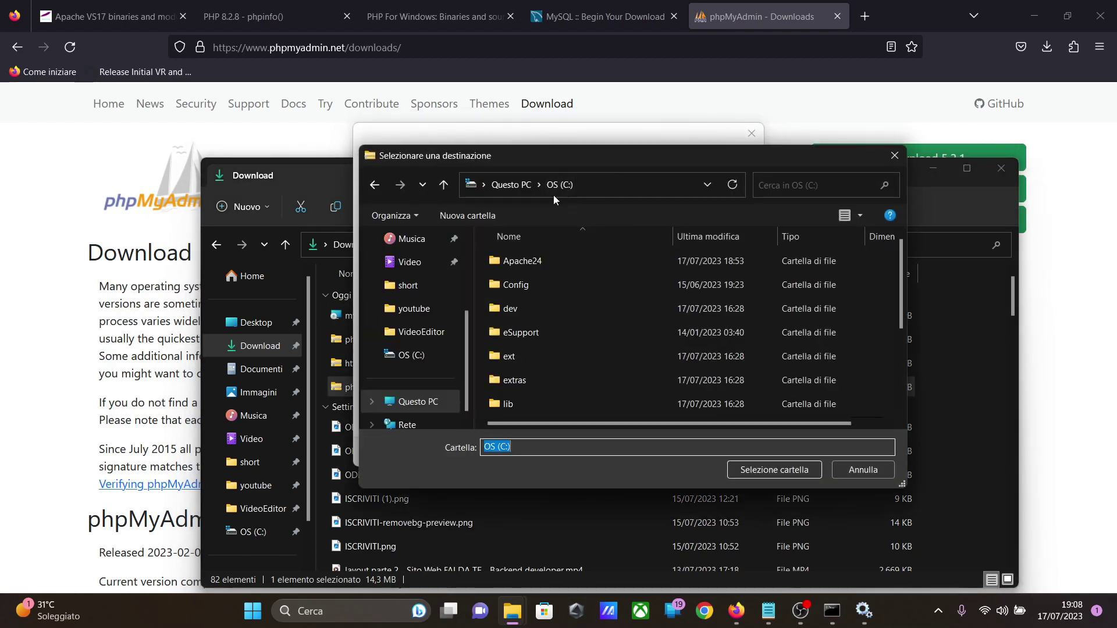
double_click(524, 267)
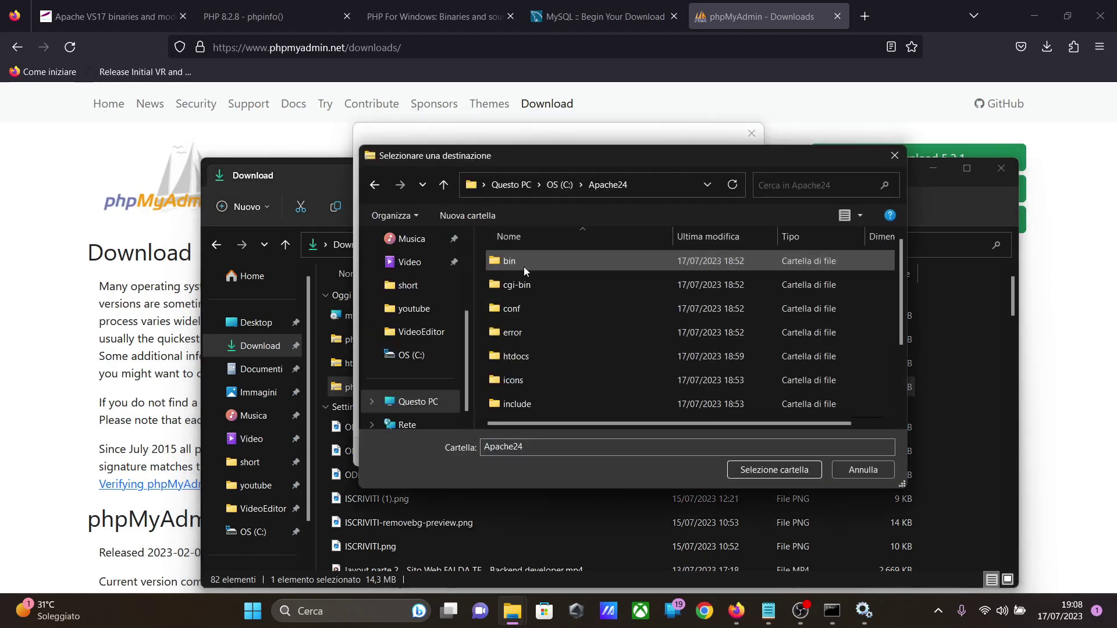
double_click(518, 360)
click(756, 472)
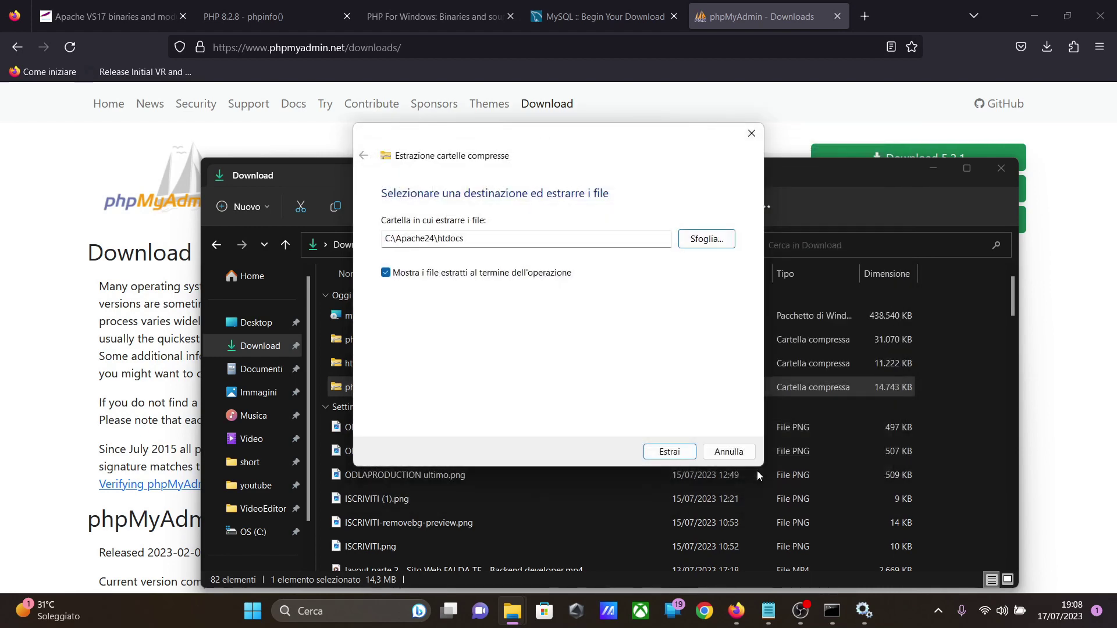
click(669, 452)
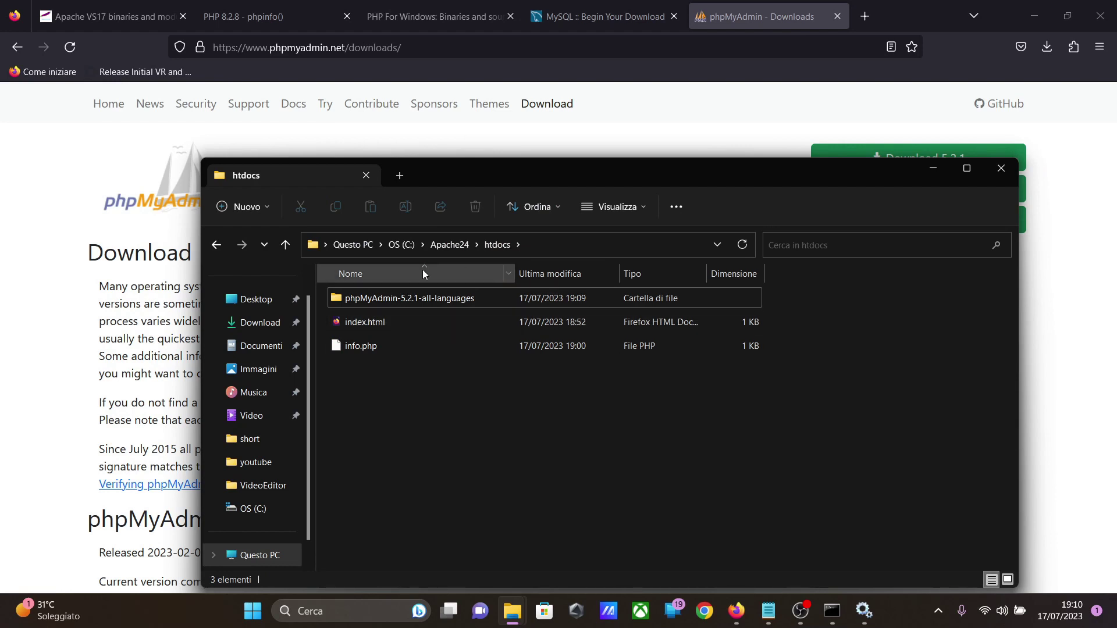
Step: Rename the extracted phpMyAdmin-5.2.1-all-languages folder in htdocs to phpmyadmin and briefly check its contents
click(427, 301)
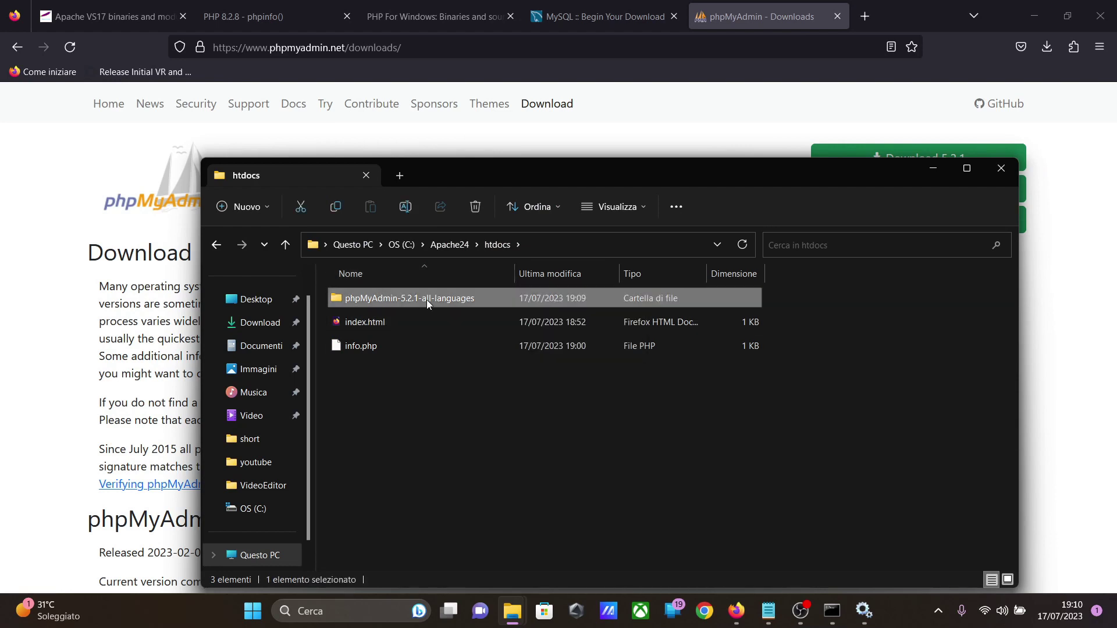
right_click(427, 299)
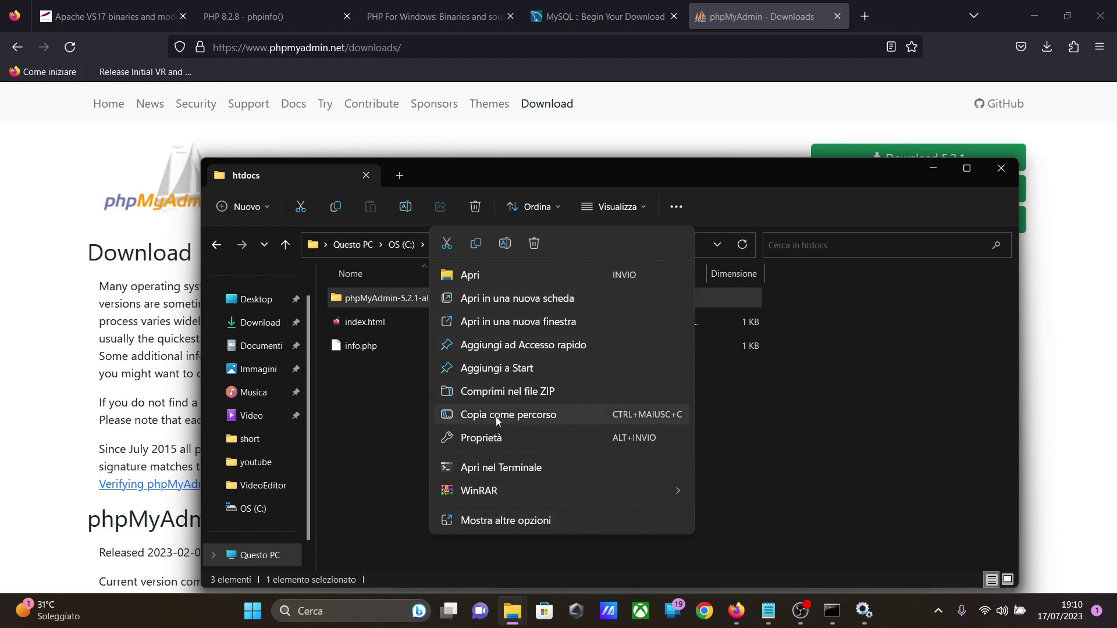
click(505, 243)
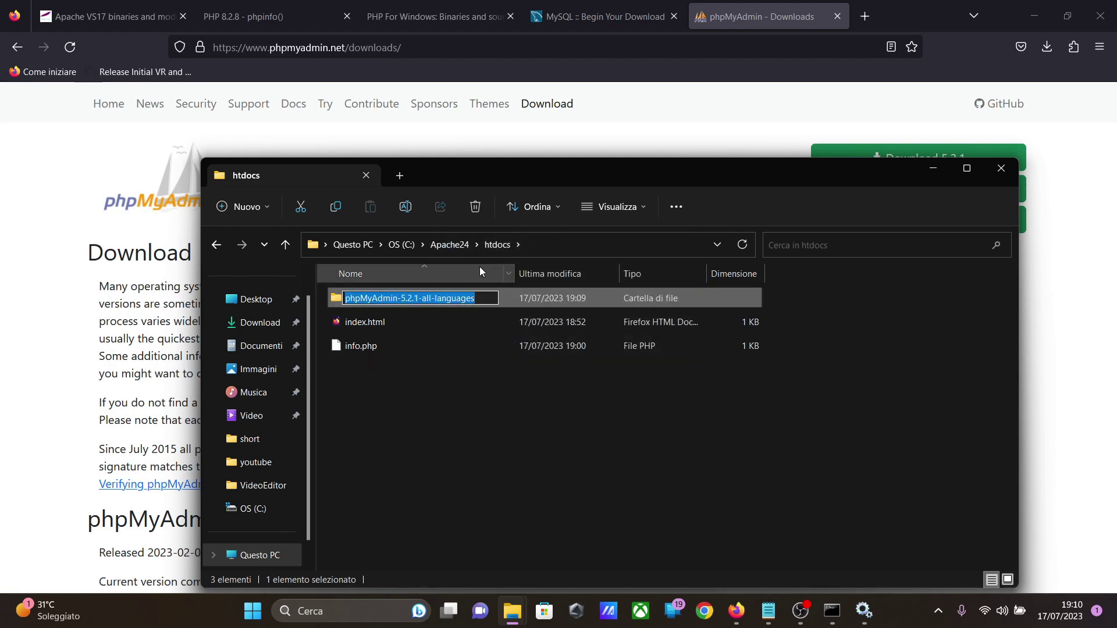
text(phpmya)
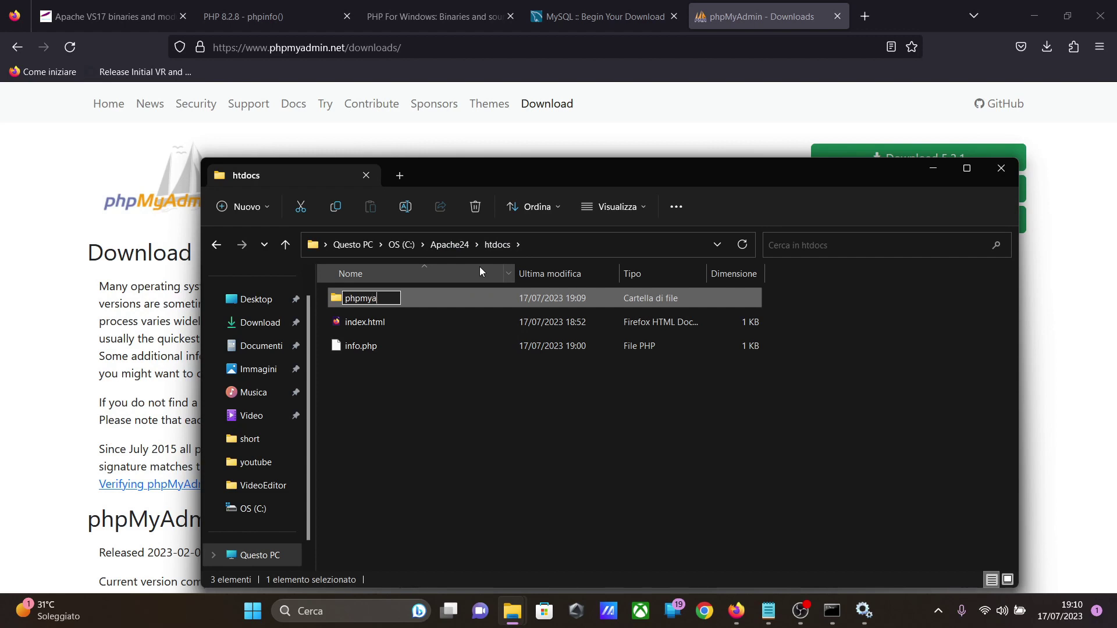
text(dmin)
click(442, 358)
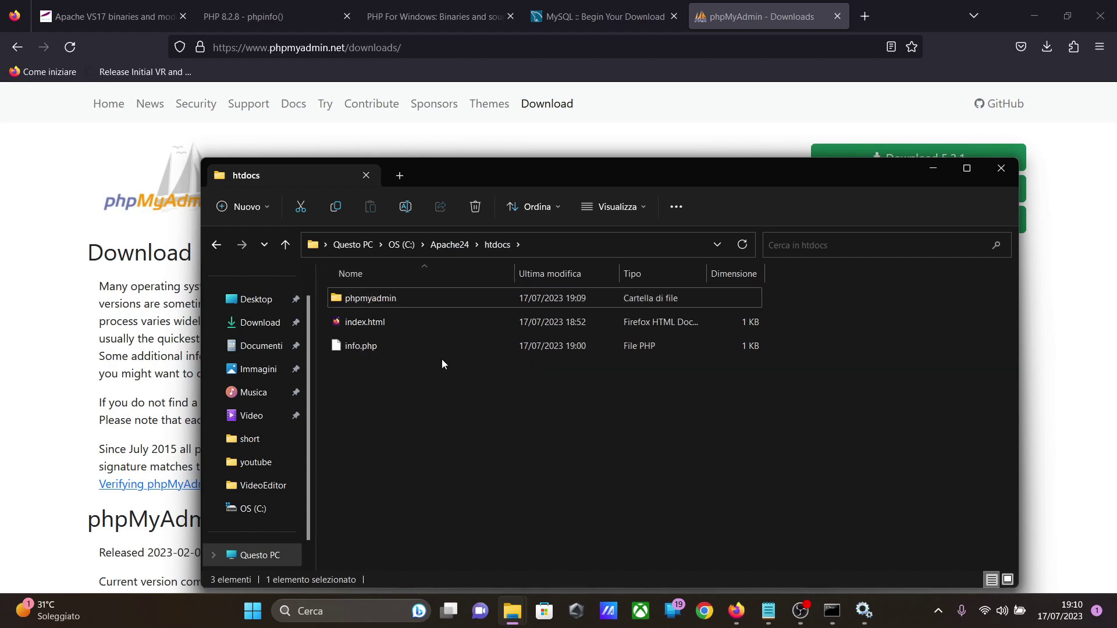
double_click(417, 300)
click(489, 244)
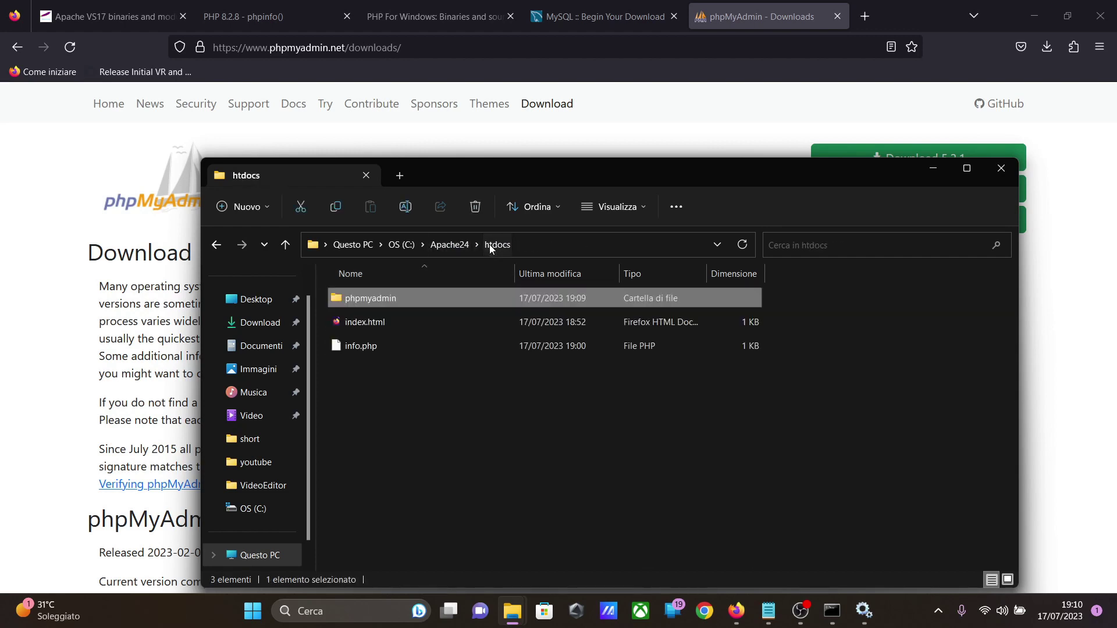
Step: Switch to Firefox and load localhost/phpmyadmin in place of the info.php page
click(932, 168)
click(295, 14)
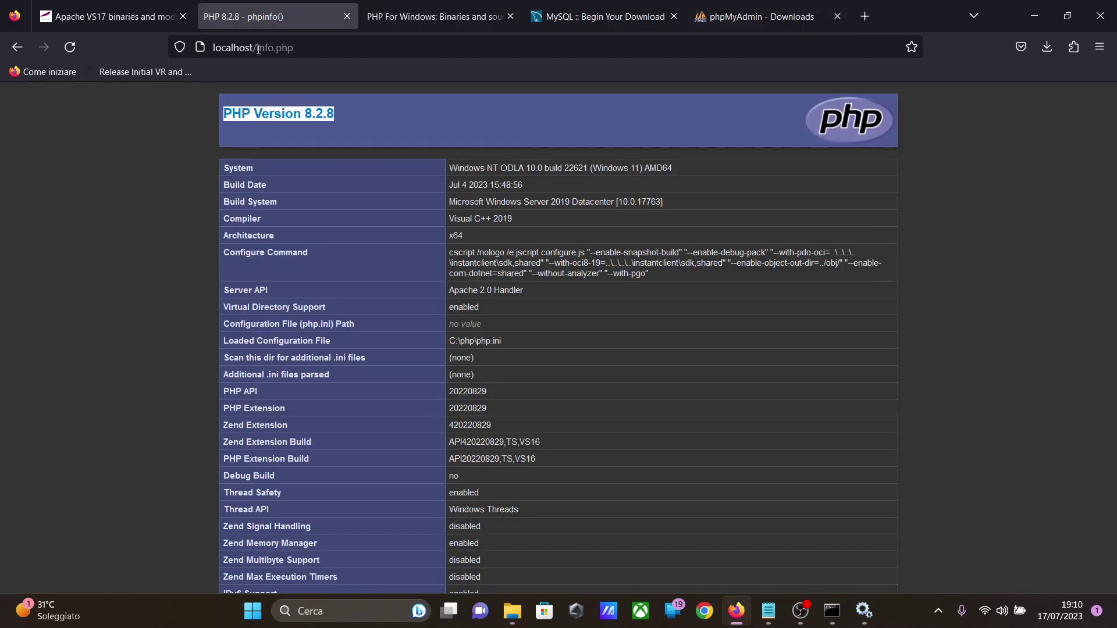
drag(258, 49, 344, 49)
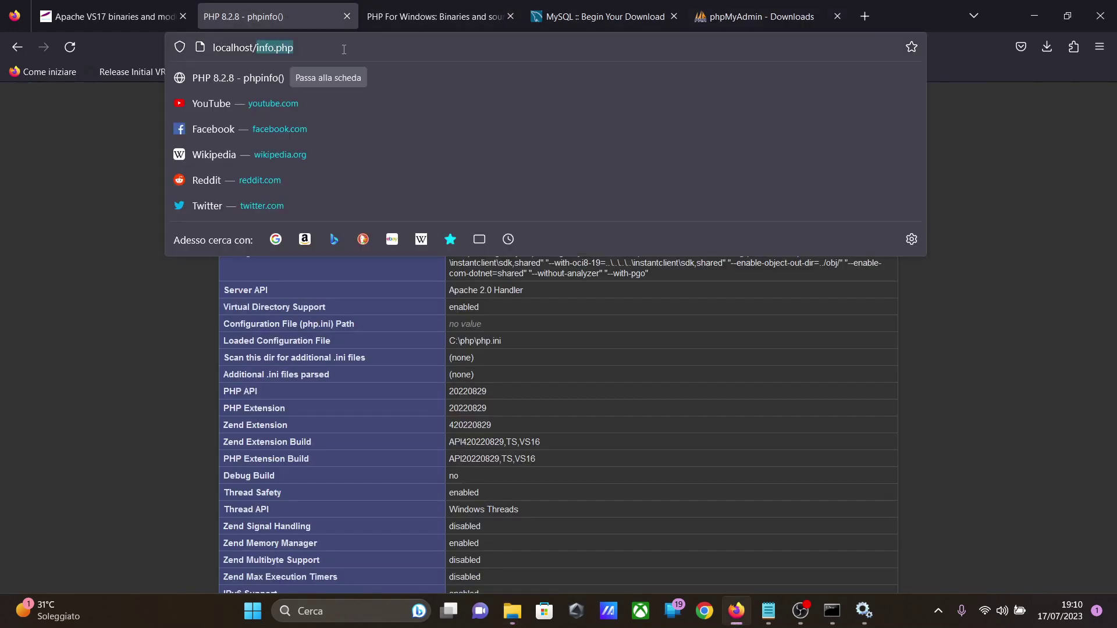
text(phpmy)
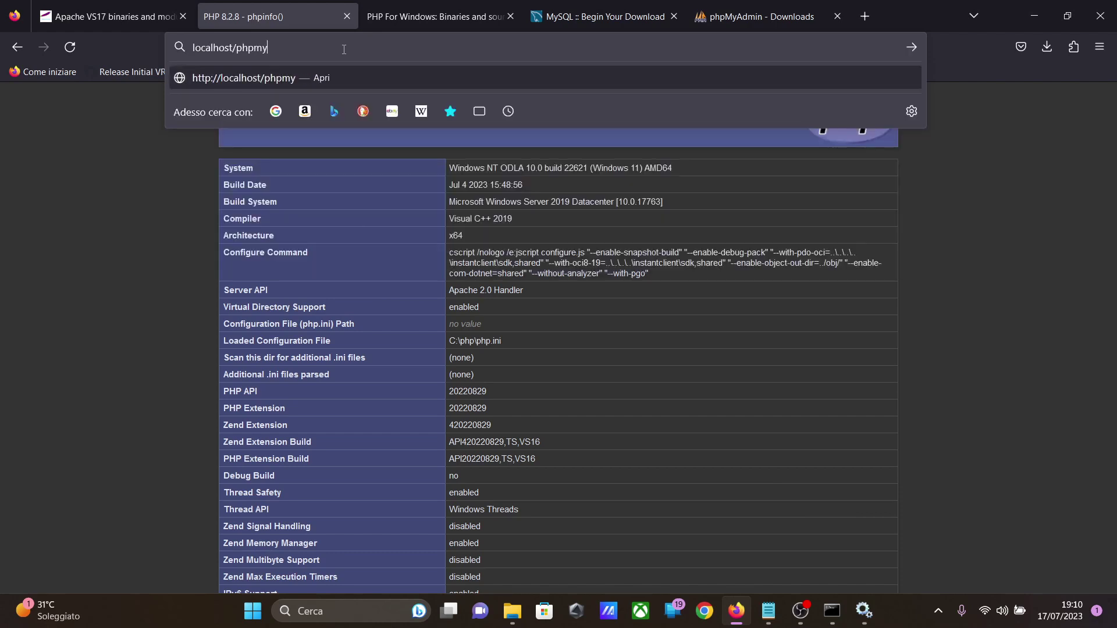
text(admin)
key(Return)
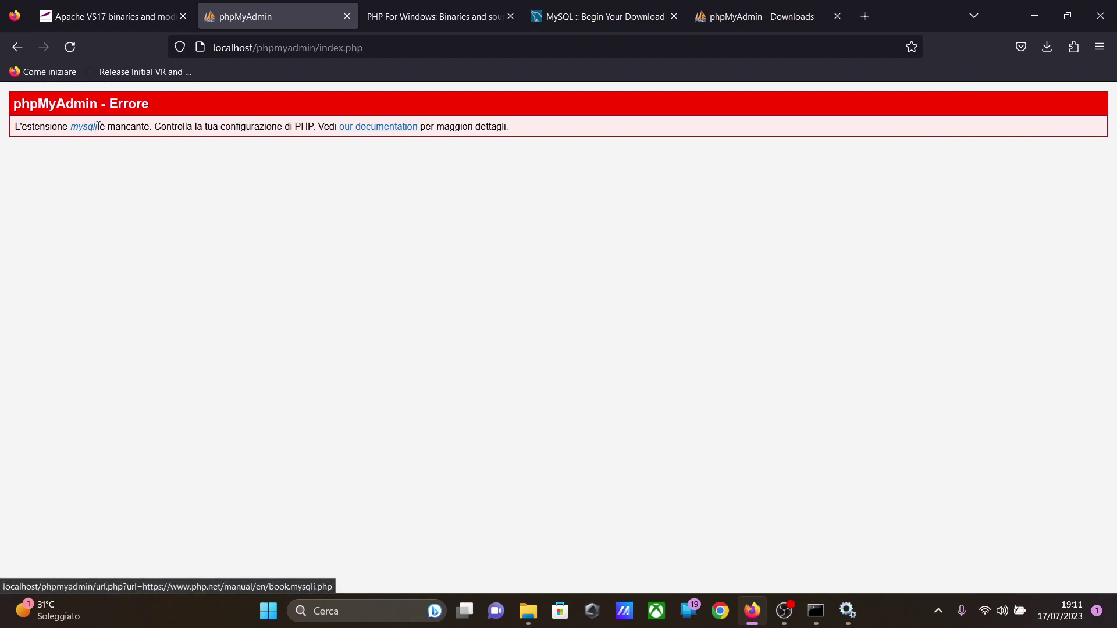
Step: Switch to the htdocs window in File Explorer and open php.ini from the C:\php folder
mouse_move(527, 611)
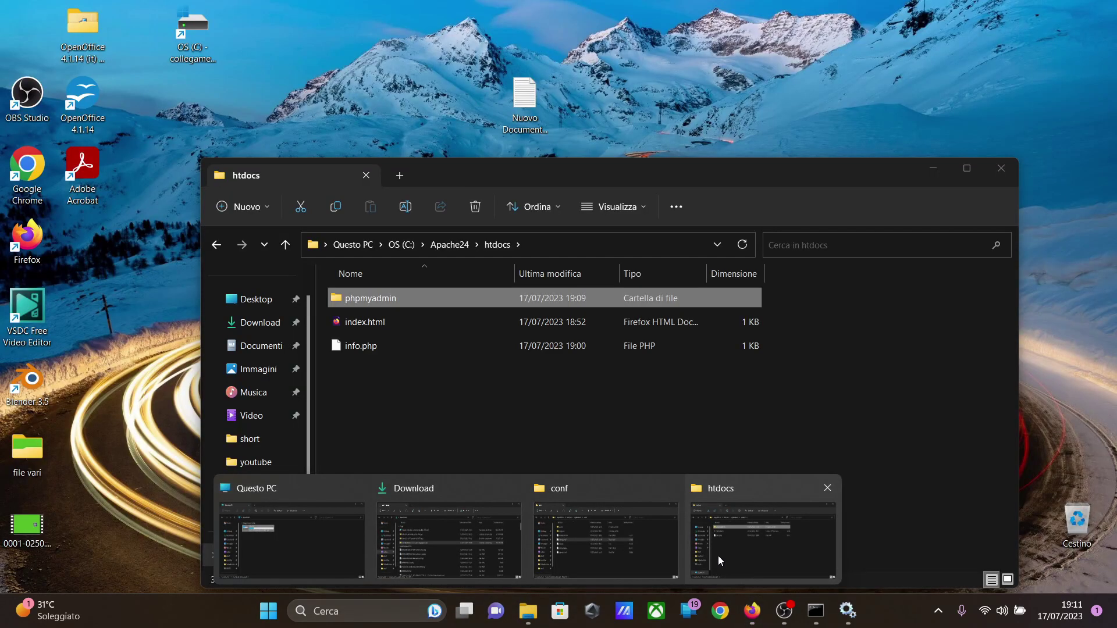
click(718, 557)
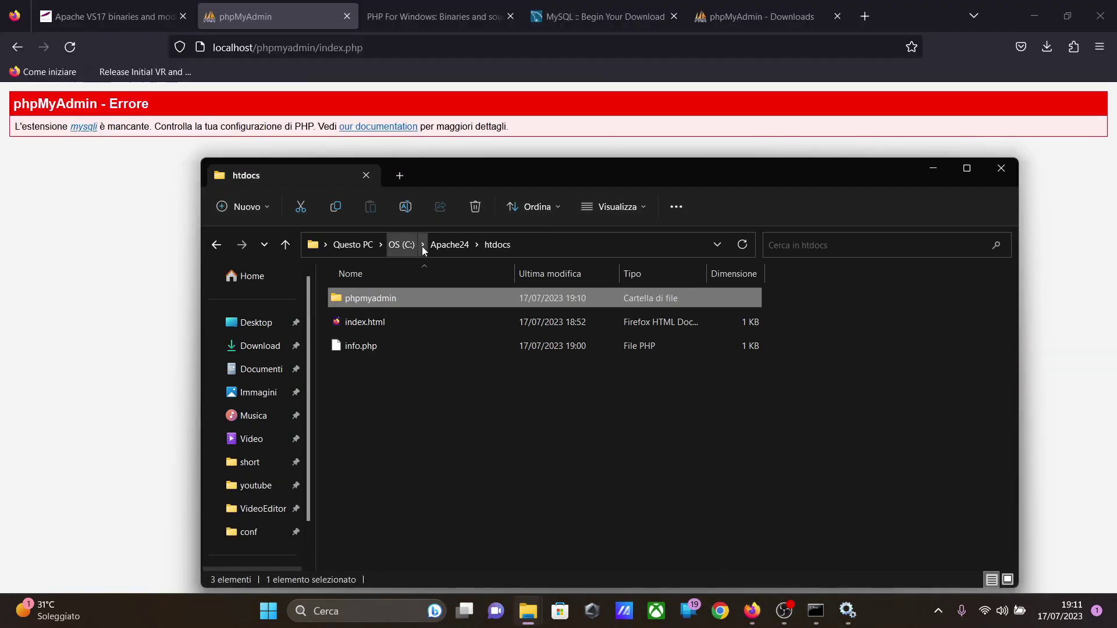
click(411, 245)
scroll(431, 403, down, 1)
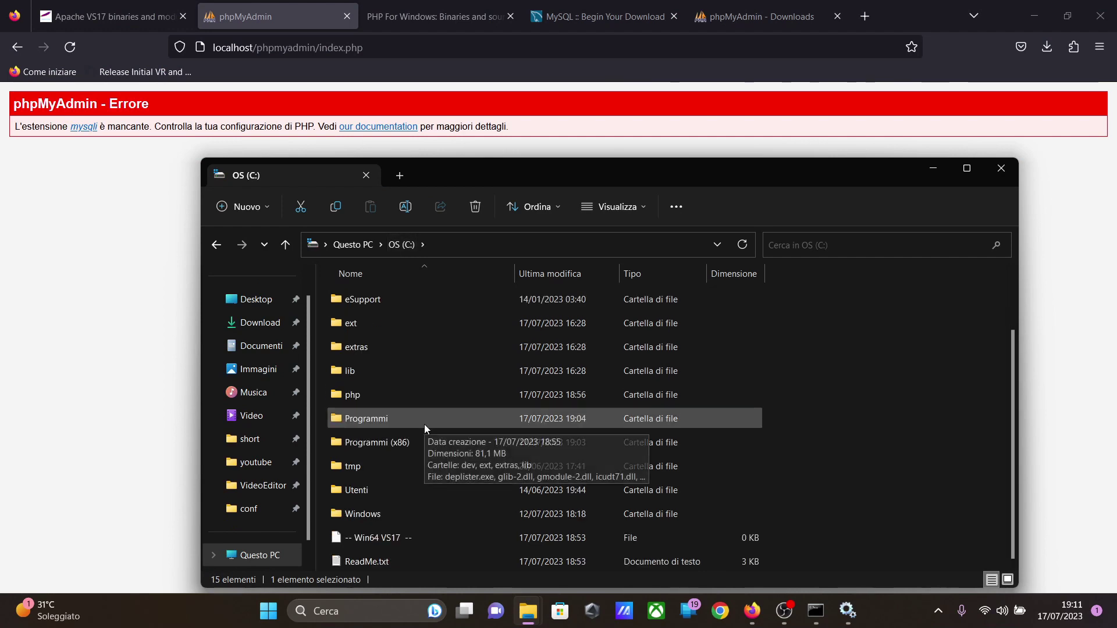
double_click(386, 396)
scroll(399, 459, down, 8)
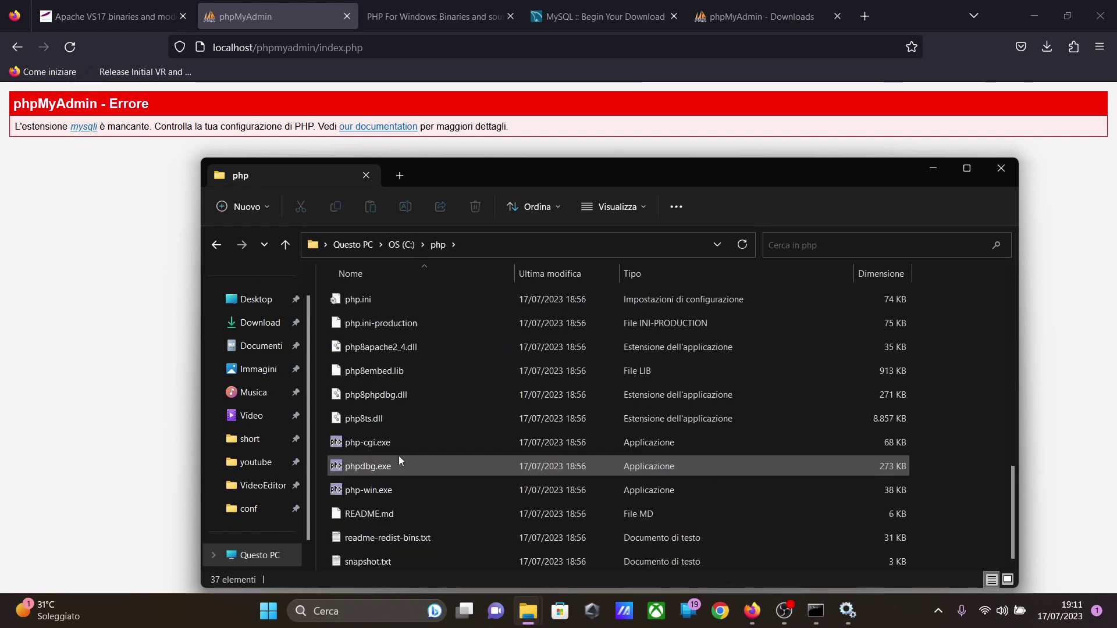
scroll(399, 452, up, 3)
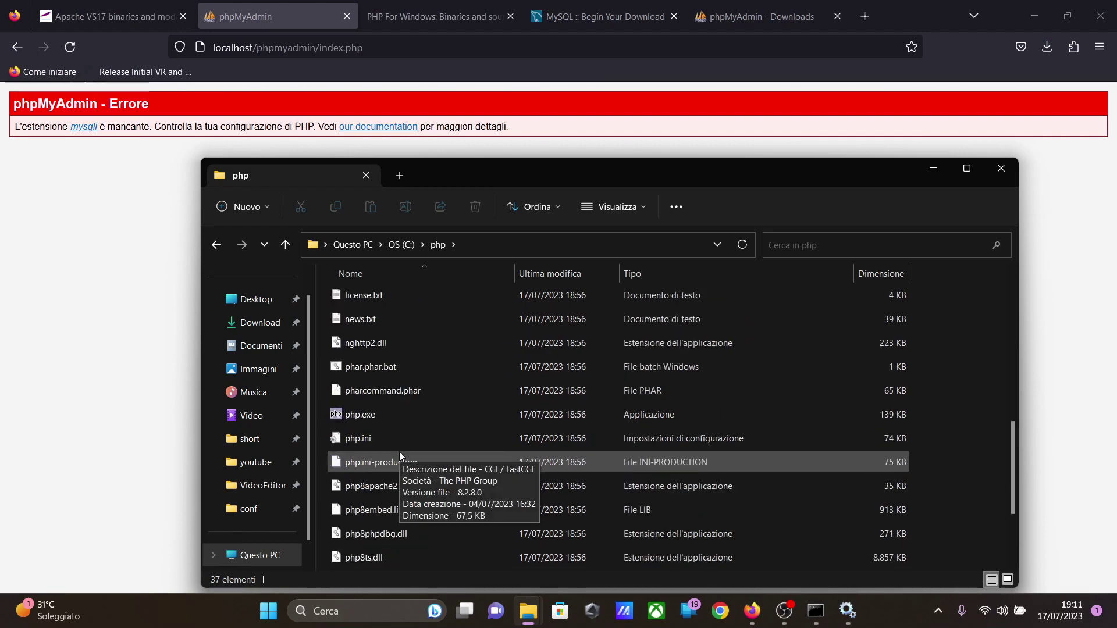
double_click(399, 452)
Step: Enable the mysqli extension in php.ini by removing the semicolon before extension=mysqli, and save the file
scroll(188, 203, down, 20)
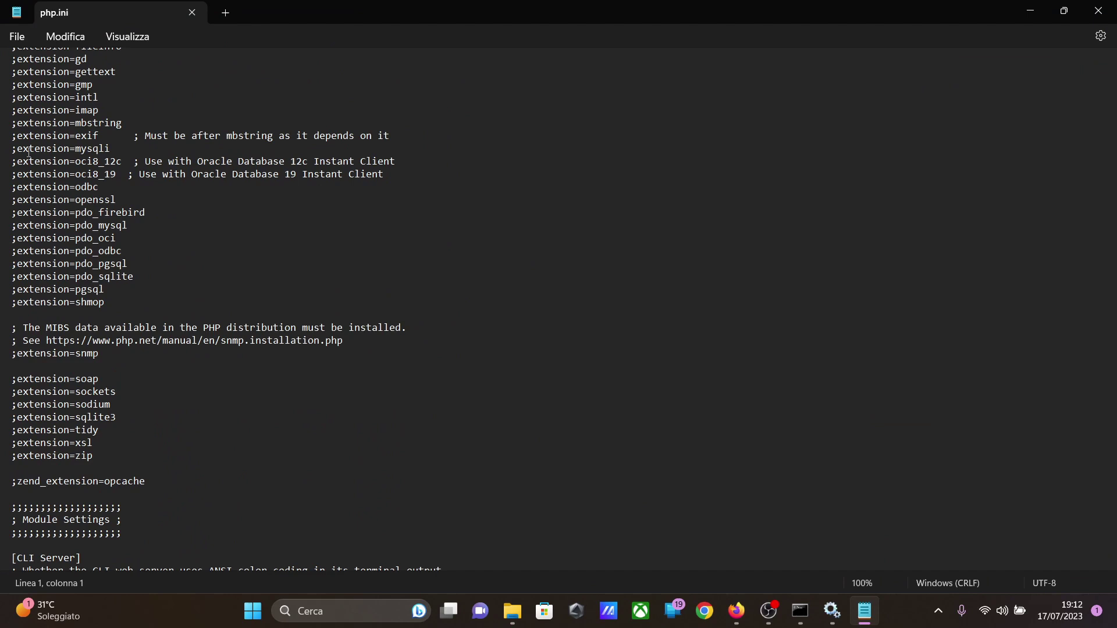
click(16, 150)
key(BackSpace)
click(17, 37)
click(43, 135)
Step: Restart the Apache2.4 service in Windows Services, and reload the phpMyAdmin page in Firefox
click(832, 611)
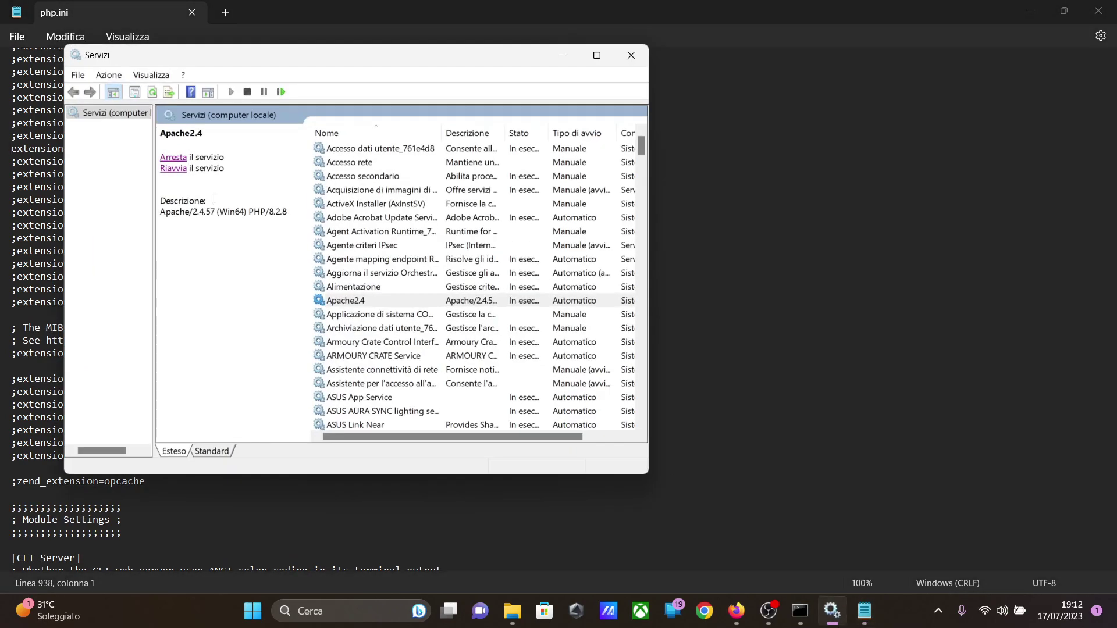
click(173, 169)
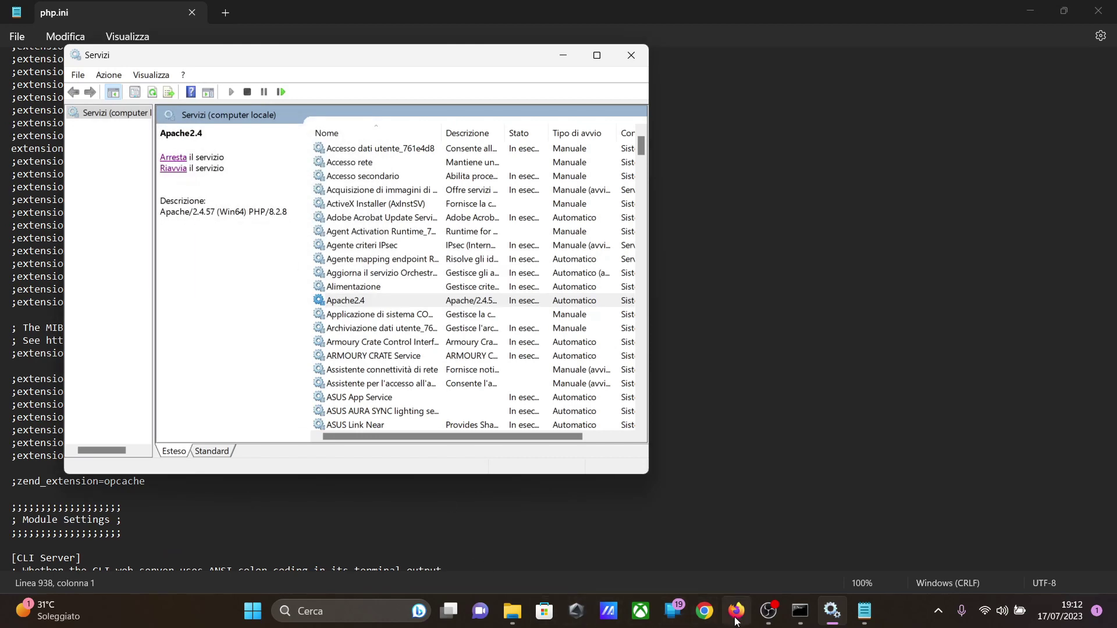
click(737, 611)
key(F5)
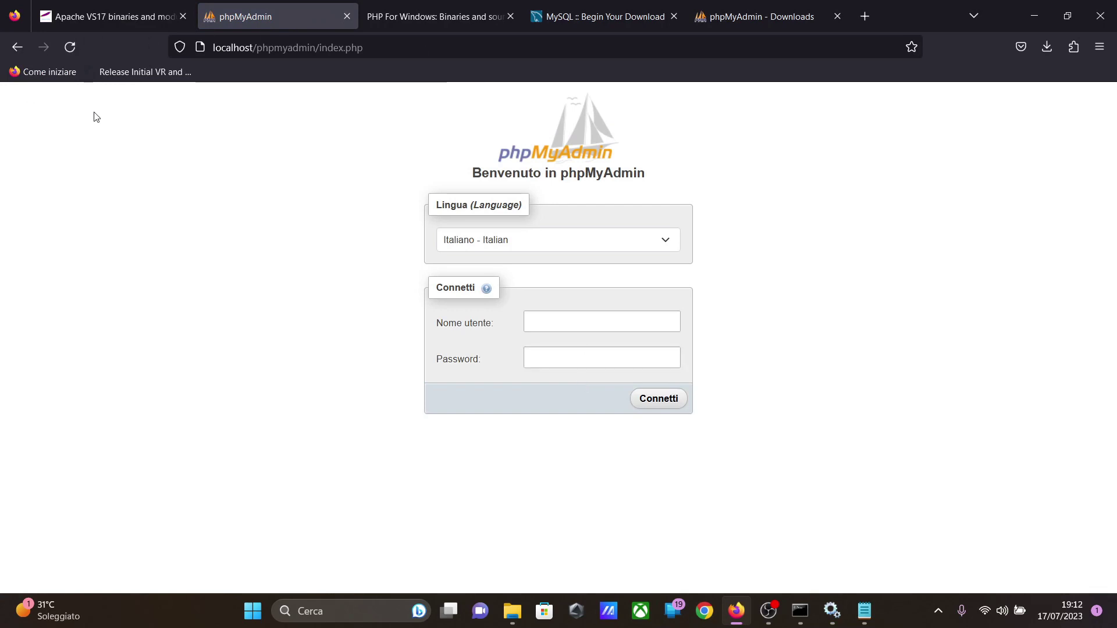
Step: Log in to phpMyAdmin as root with the MySQL root password, and decline saving the credentials in the browser
click(557, 317)
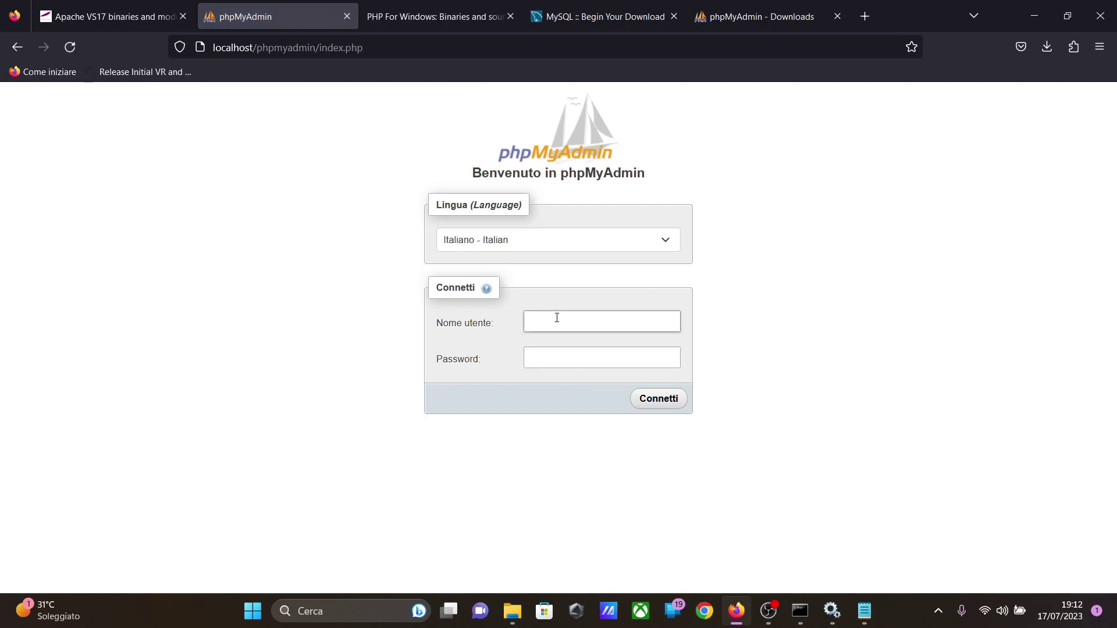
key(Tab)
text(r)
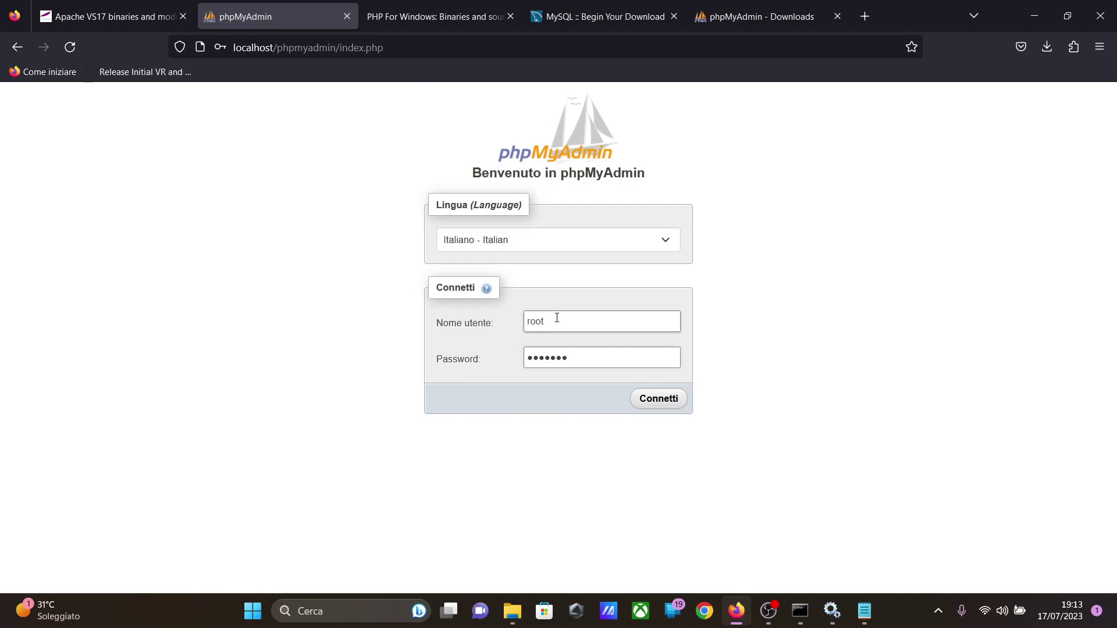
key(Return)
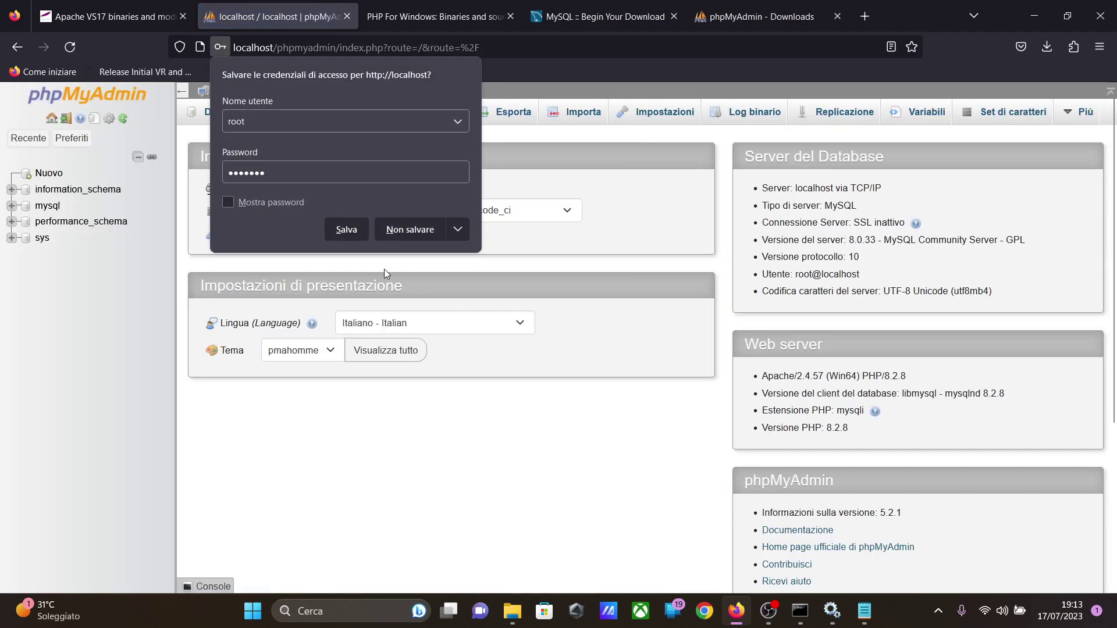
click(414, 234)
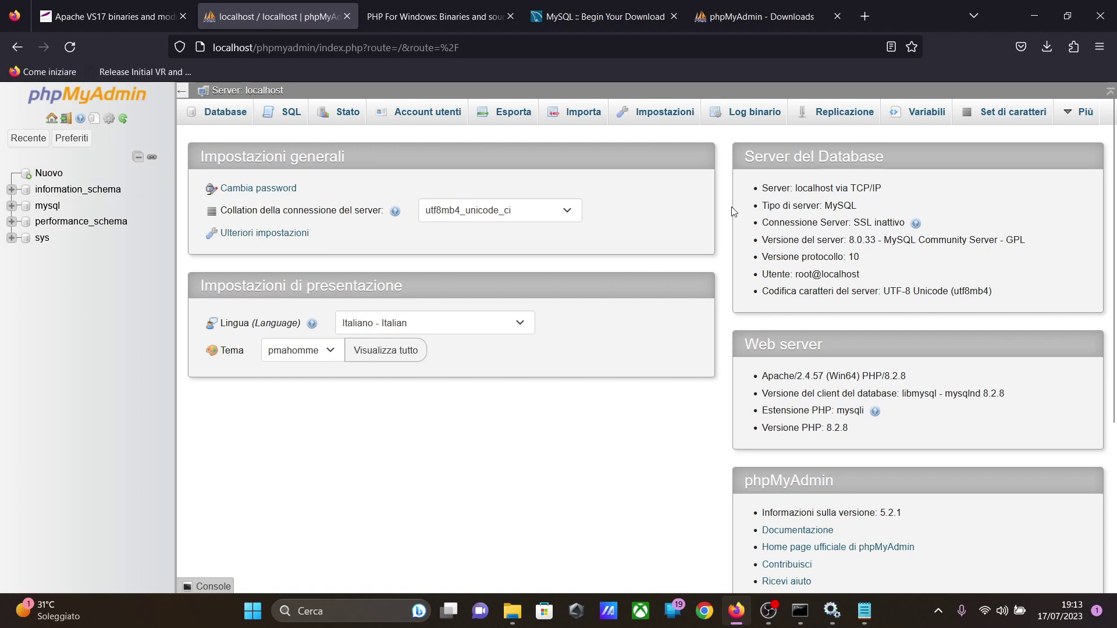